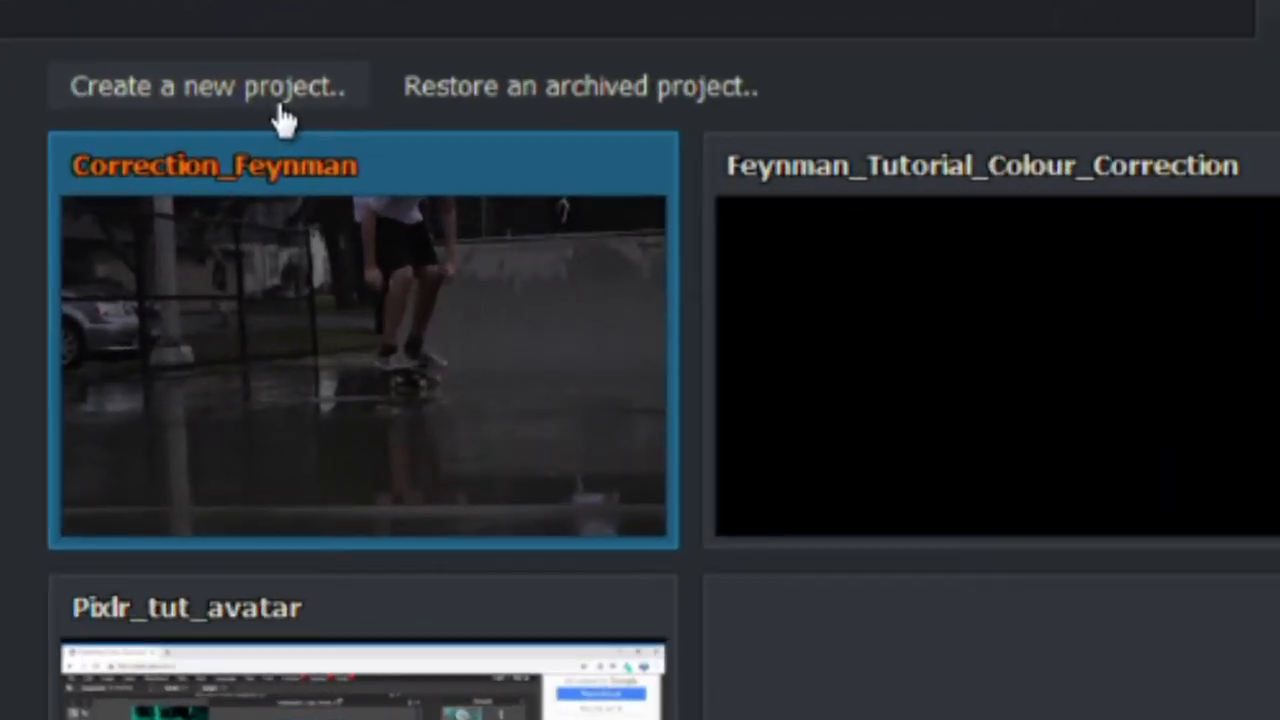
Step: Name a new project Introduction_to_editing, set its frame rate to 24 fps, and create it
left_click(283, 106)
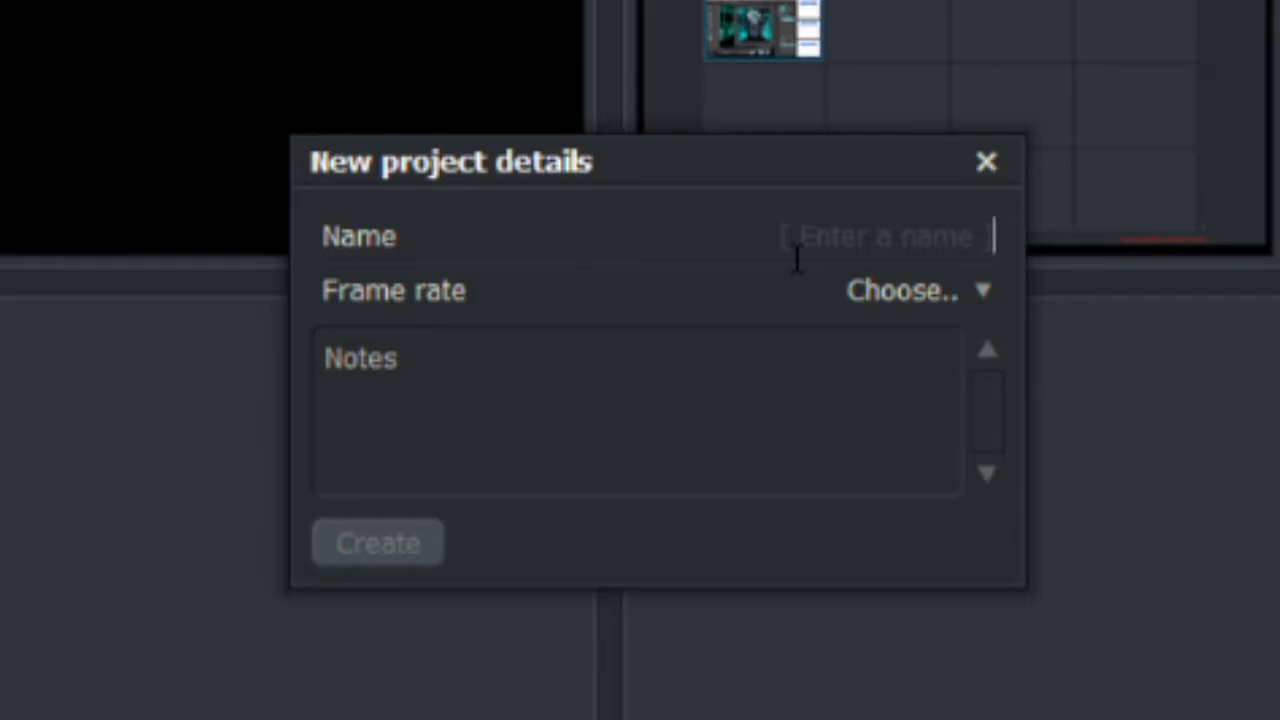
type("I")
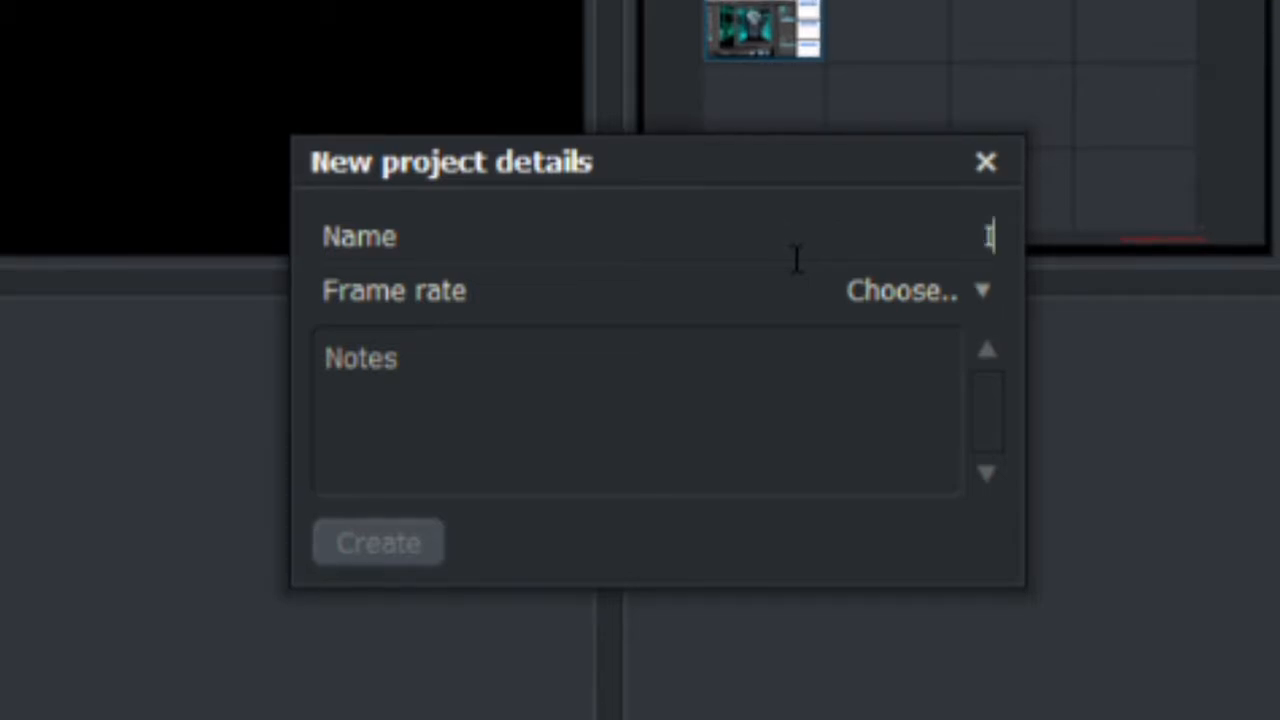
type("ntroduc")
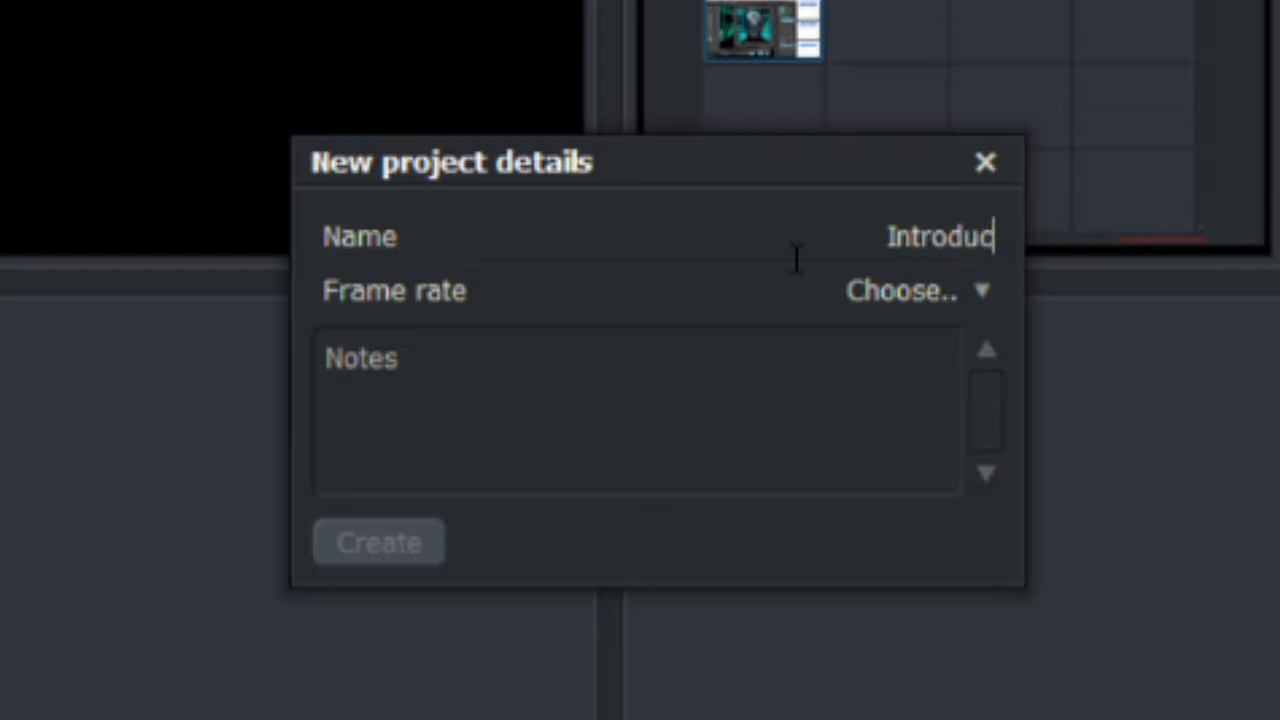
type("tion_to")
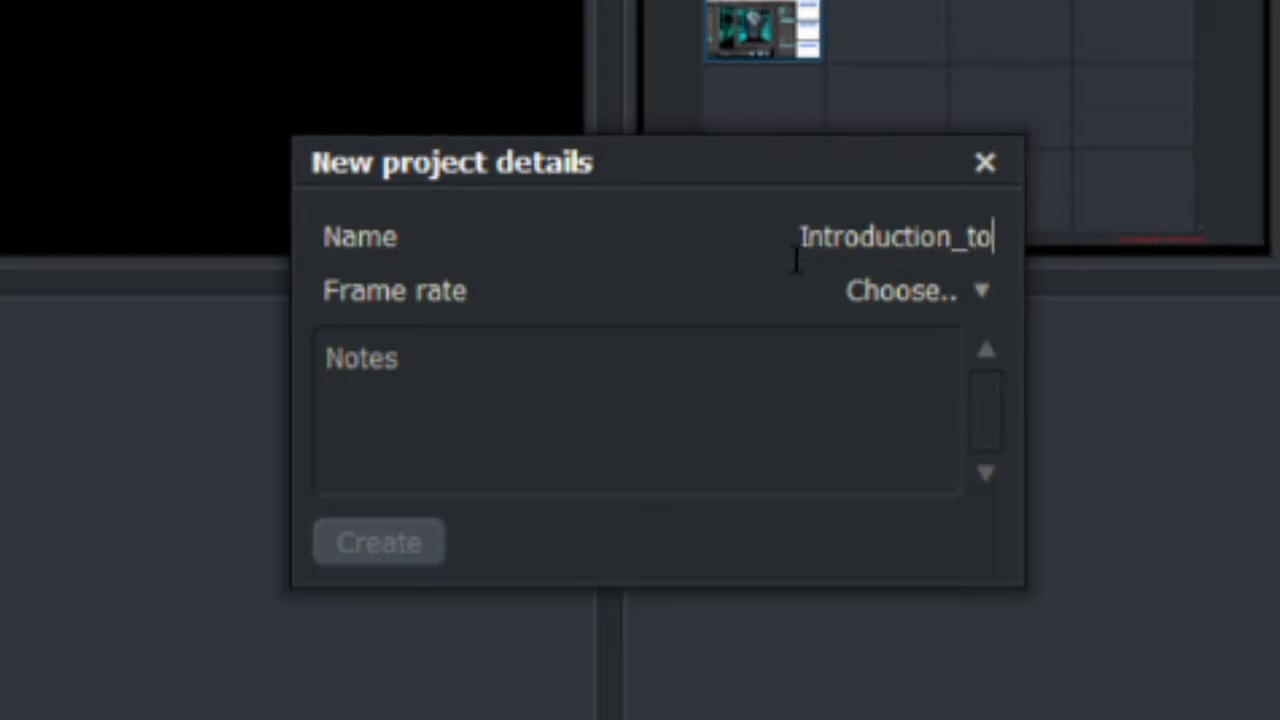
type("_editing")
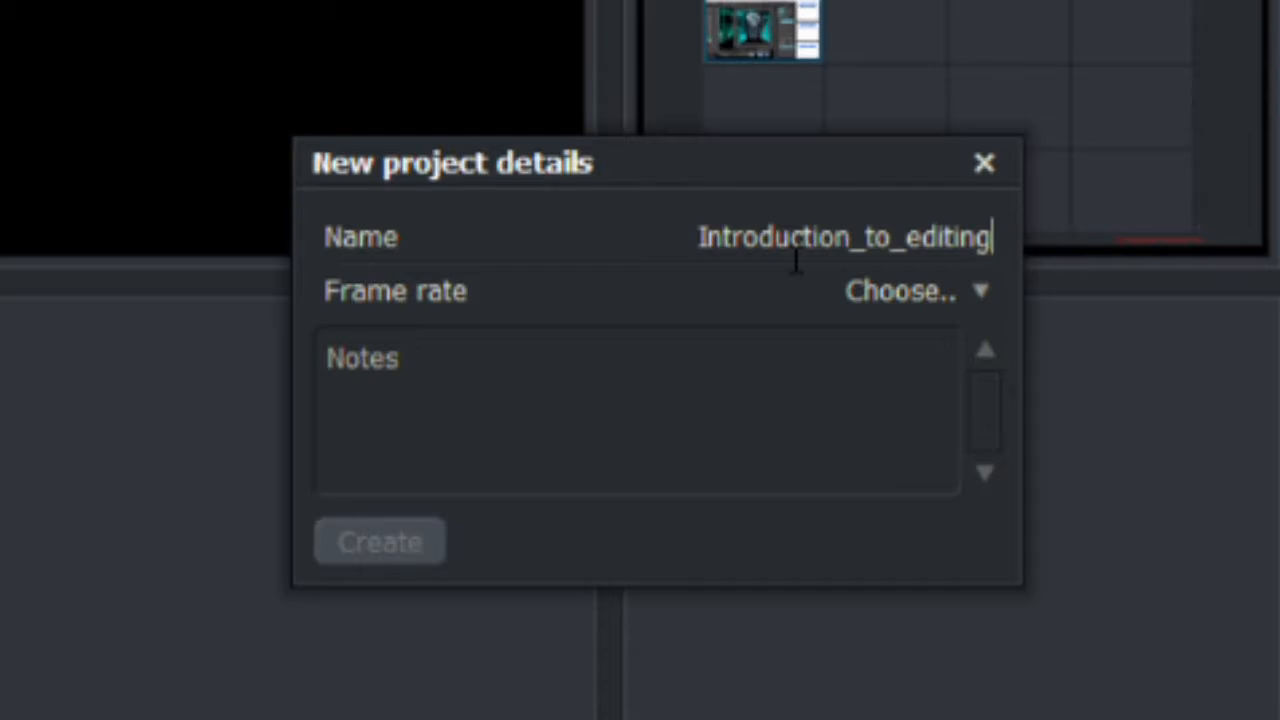
left_click(953, 306)
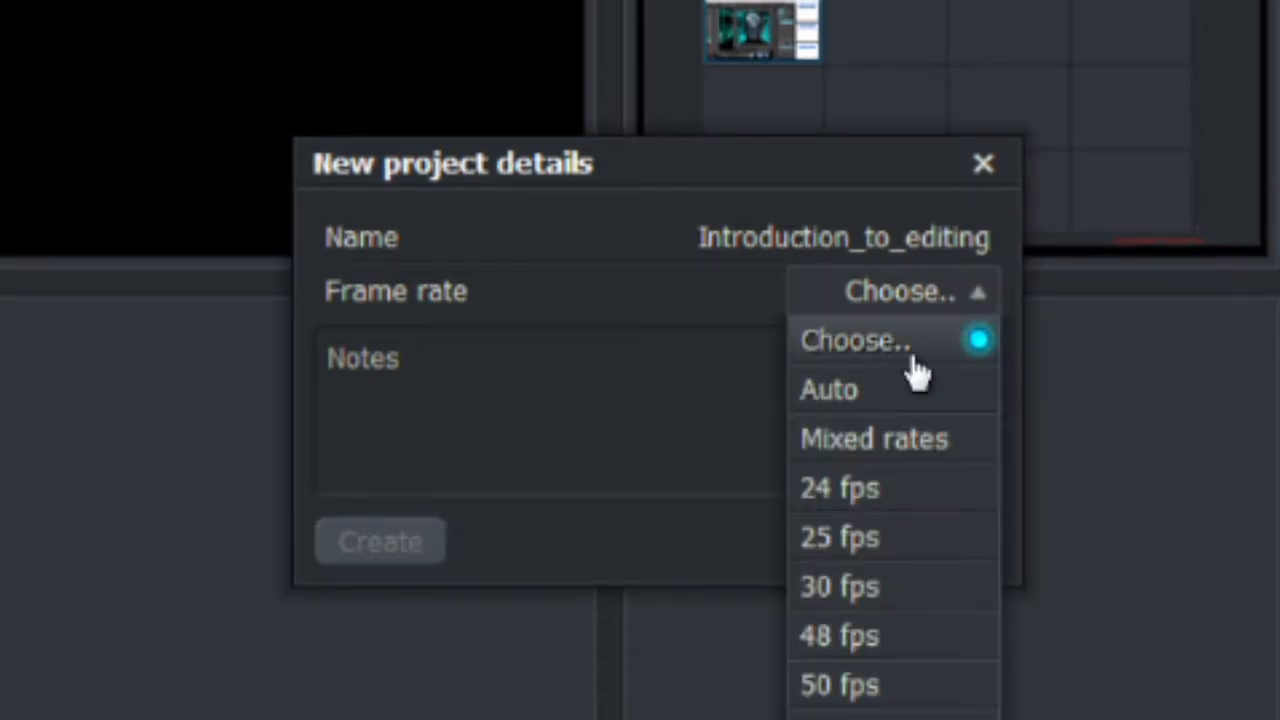
left_click(882, 490)
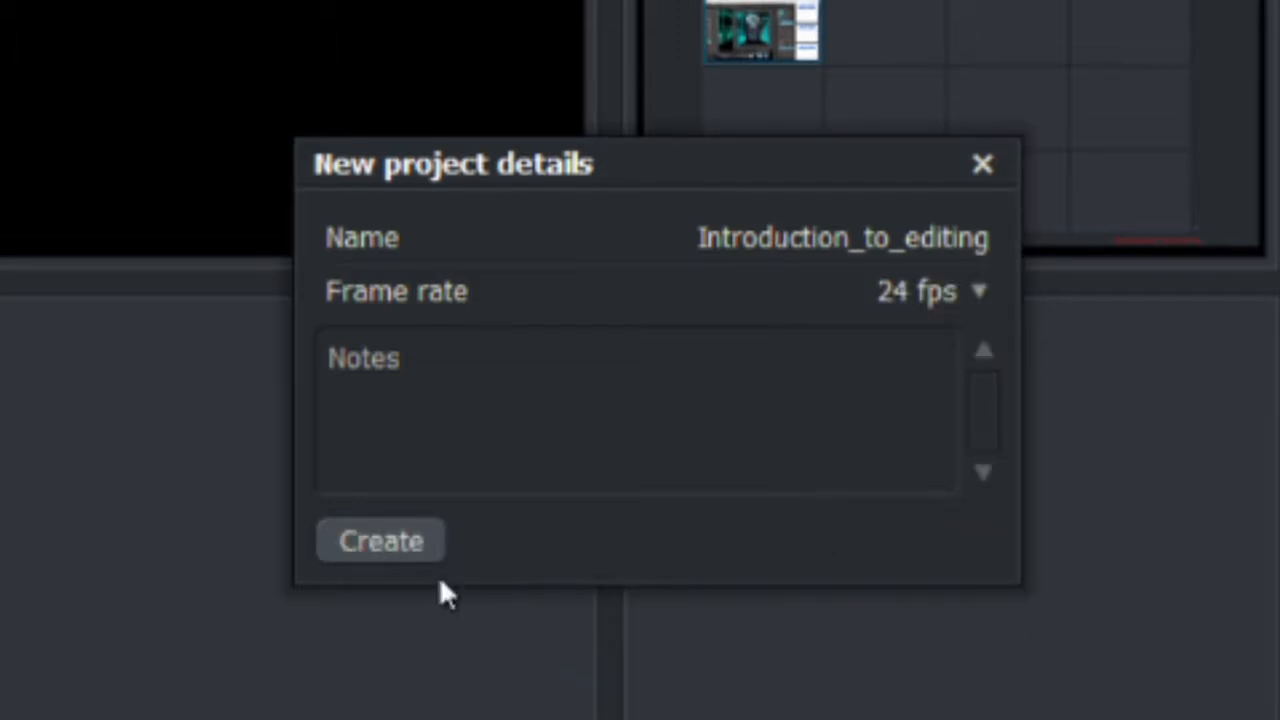
left_click(372, 541)
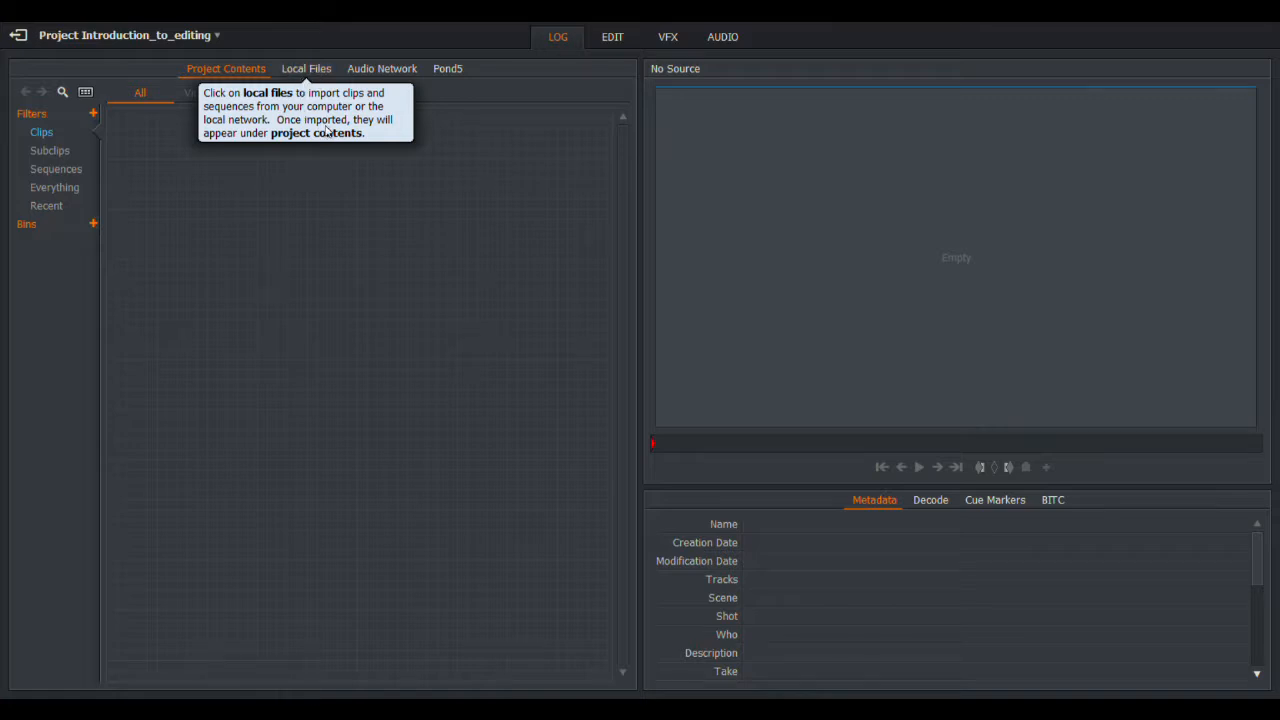
Step: In Local Files, go up from Edit Story and back into it, then select the Vietnam clip
left_click(317, 72)
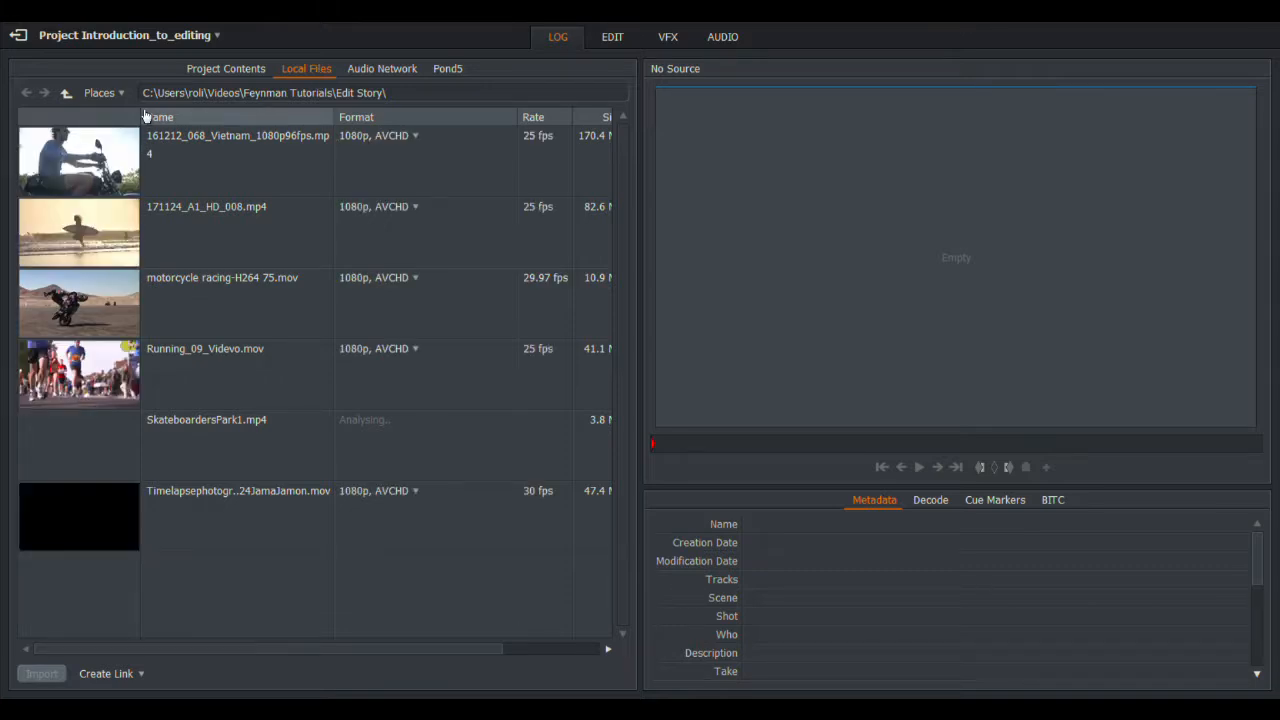
left_click(70, 96)
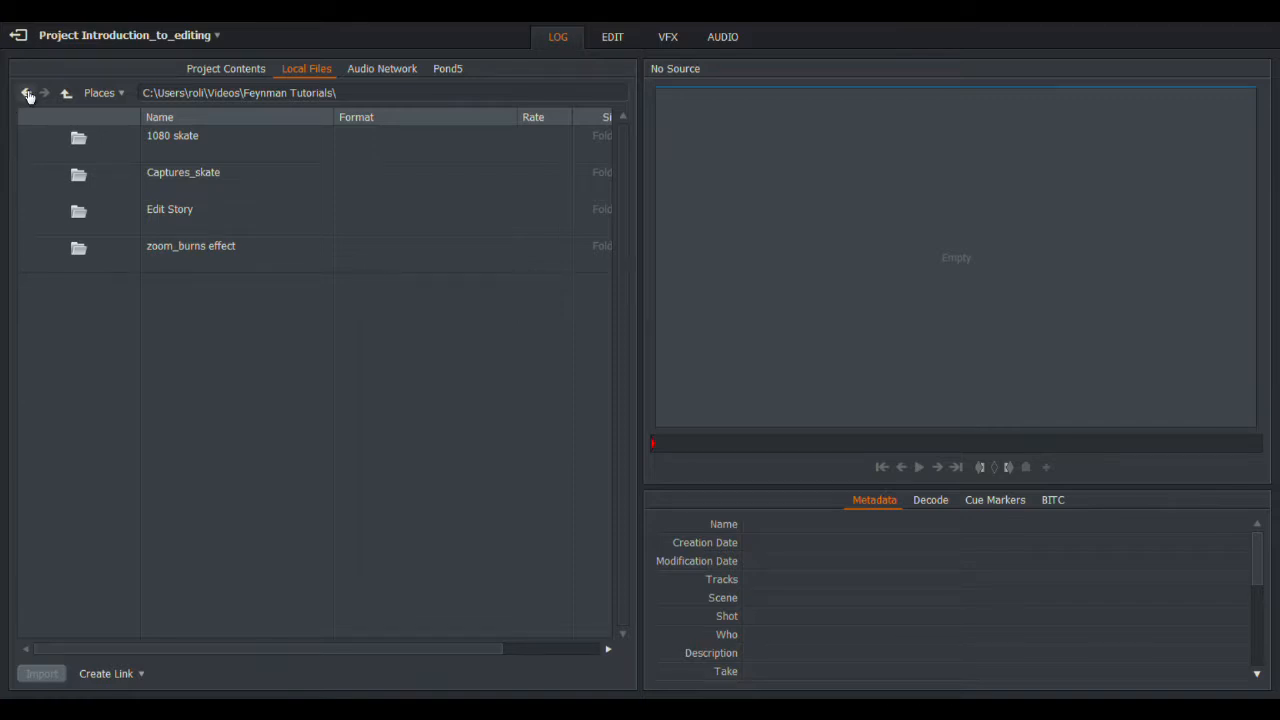
left_click(26, 93)
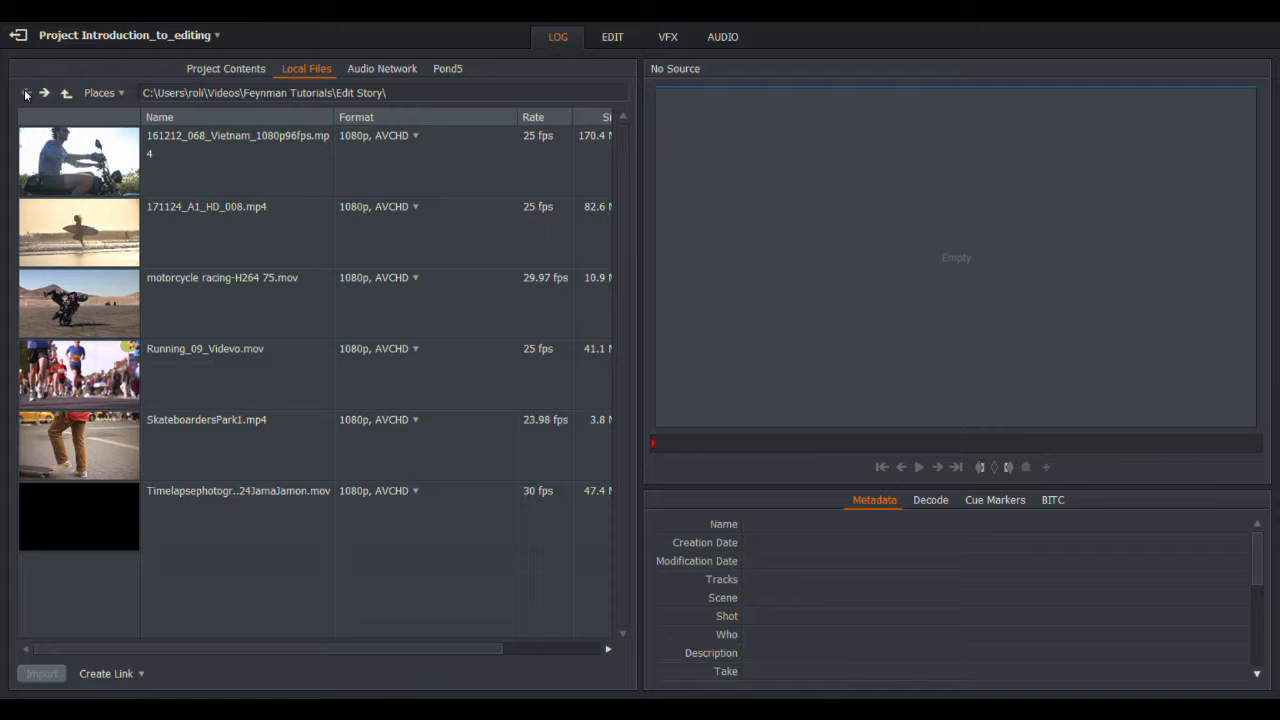
left_click(76, 193)
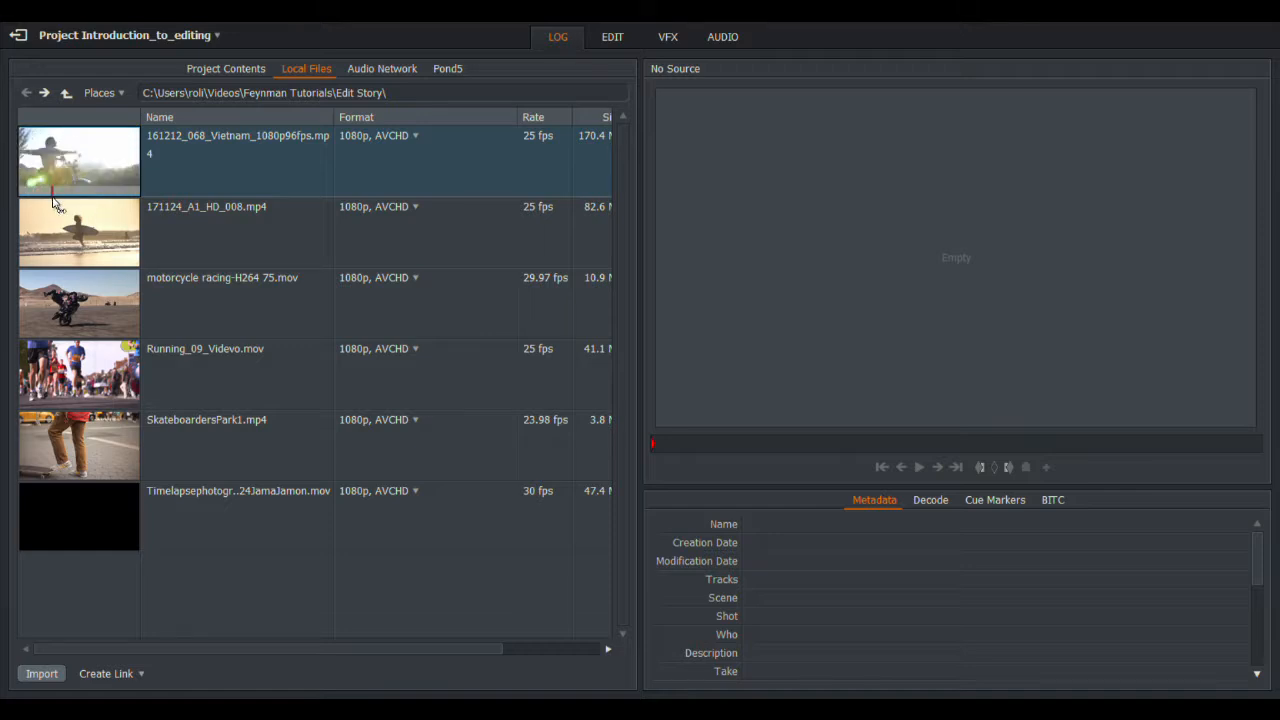
Step: Preview the Vietnam clip, then import the 171124_A1_HD_008 surfer, timelapse and remaining clips
left_click(70, 265)
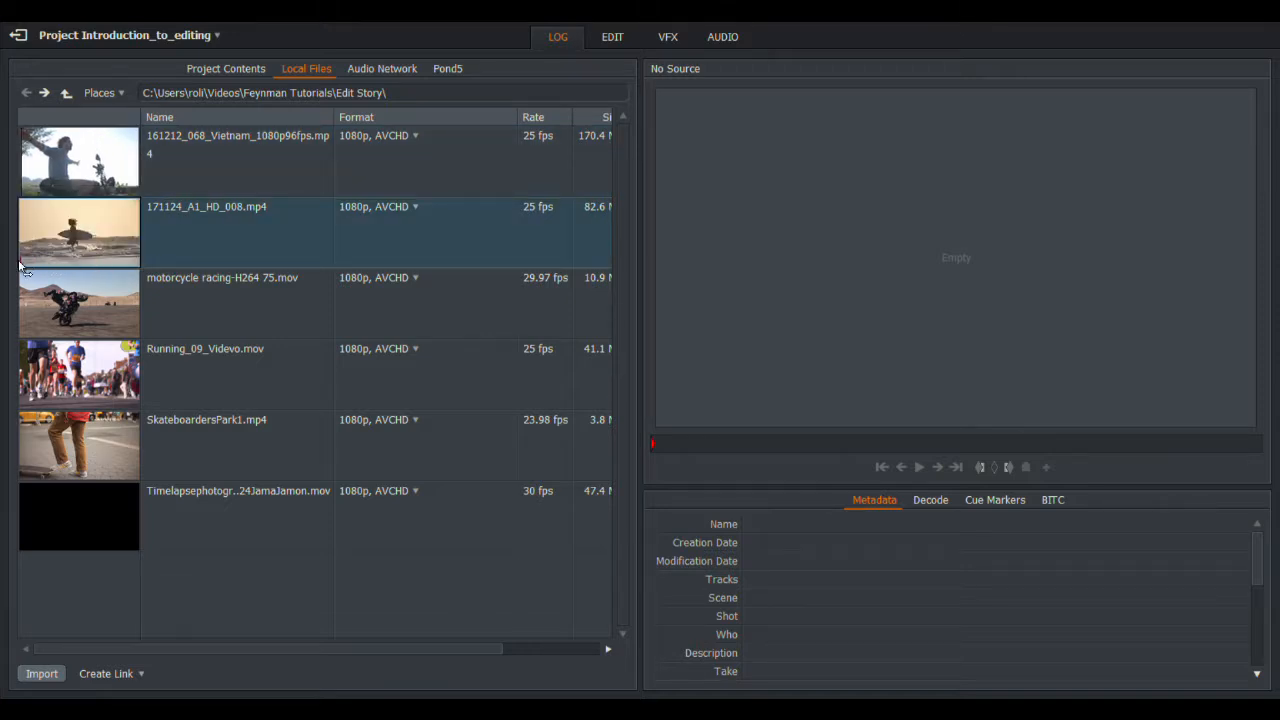
left_click(86, 336)
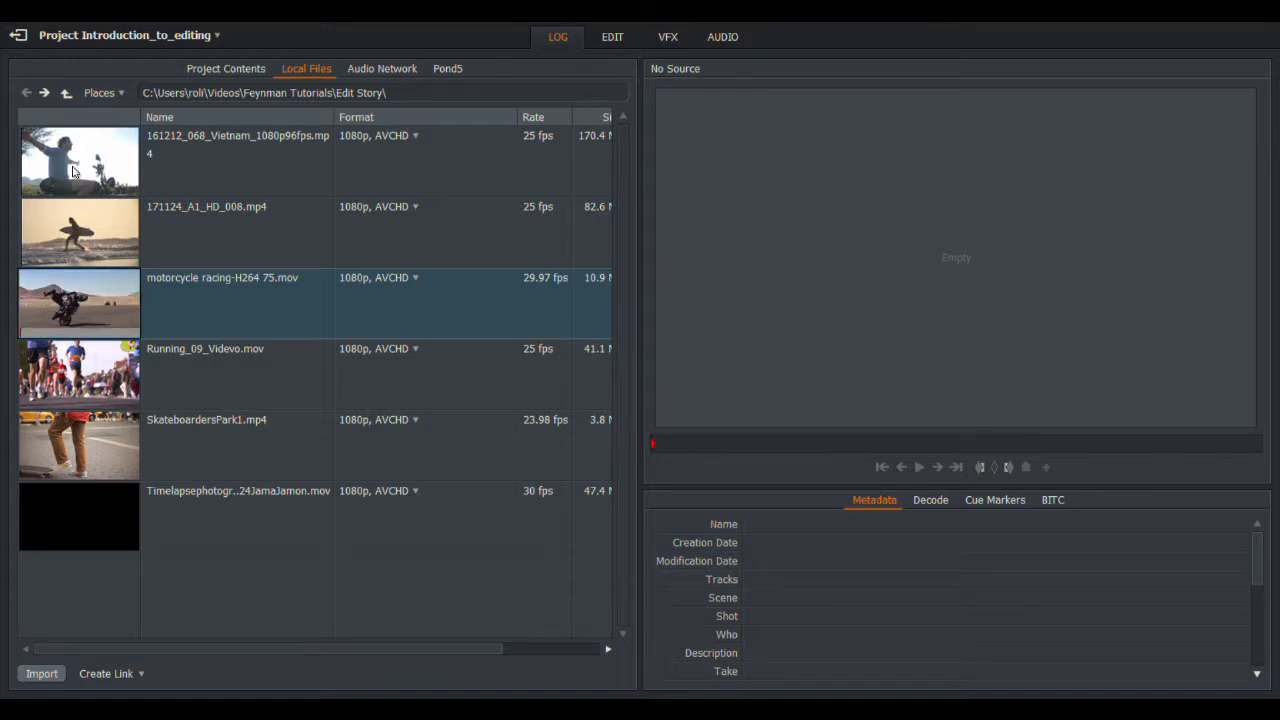
left_click(72, 171)
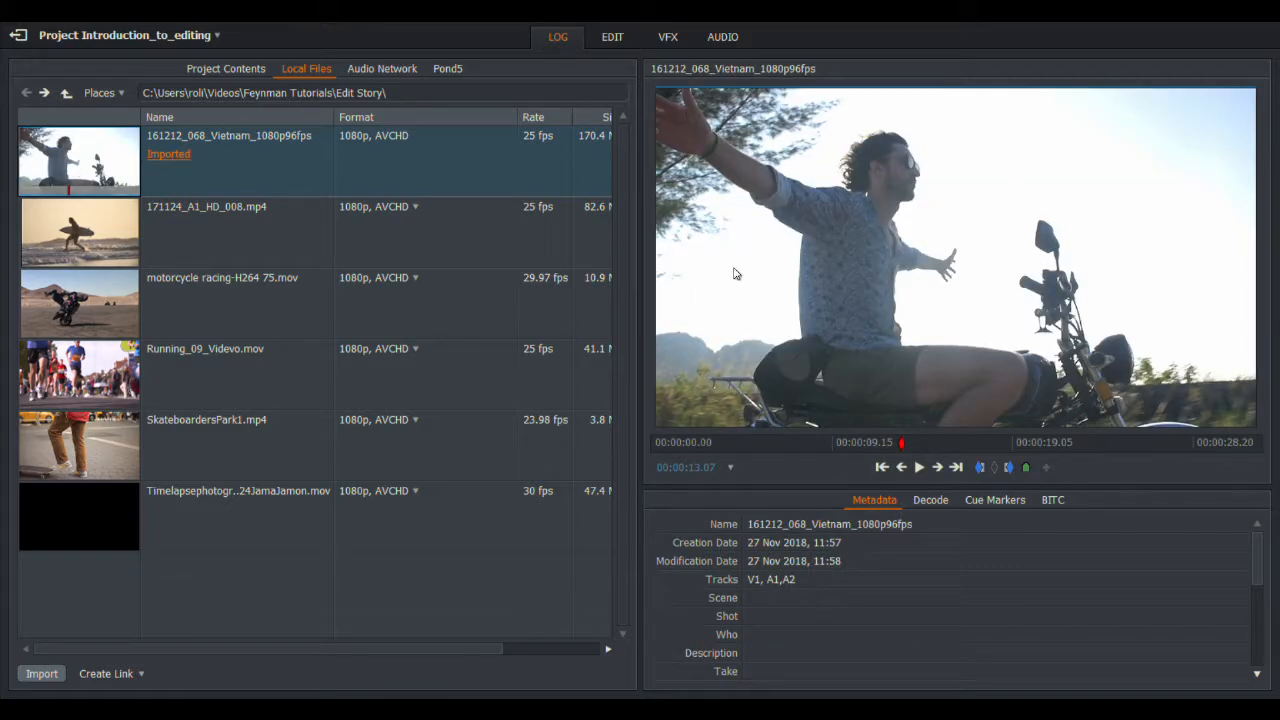
left_click(925, 473)
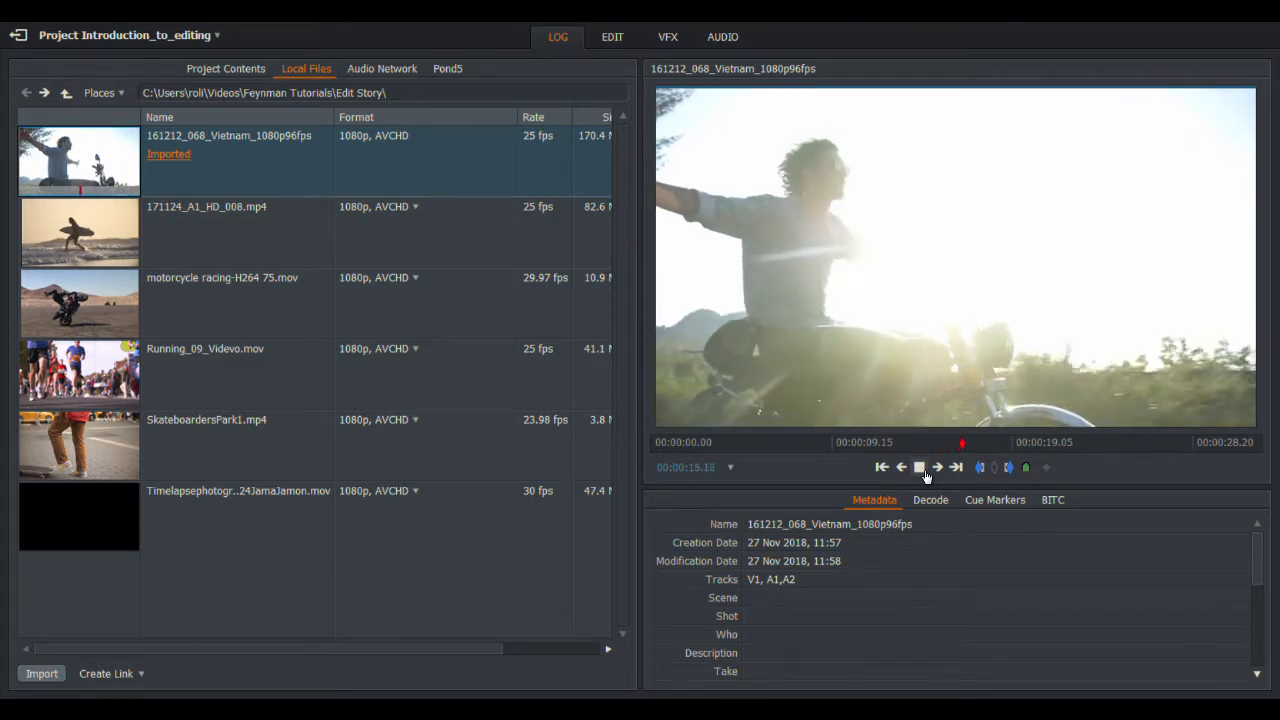
left_click(921, 468)
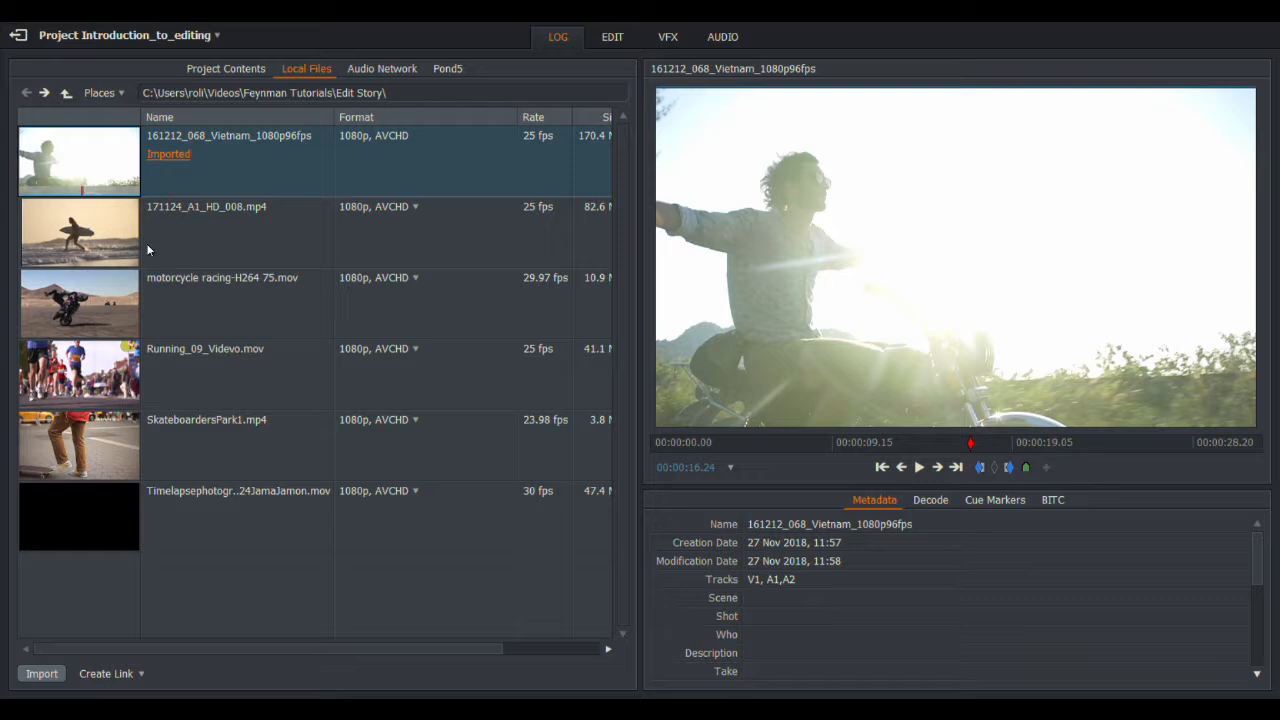
double_click(74, 220)
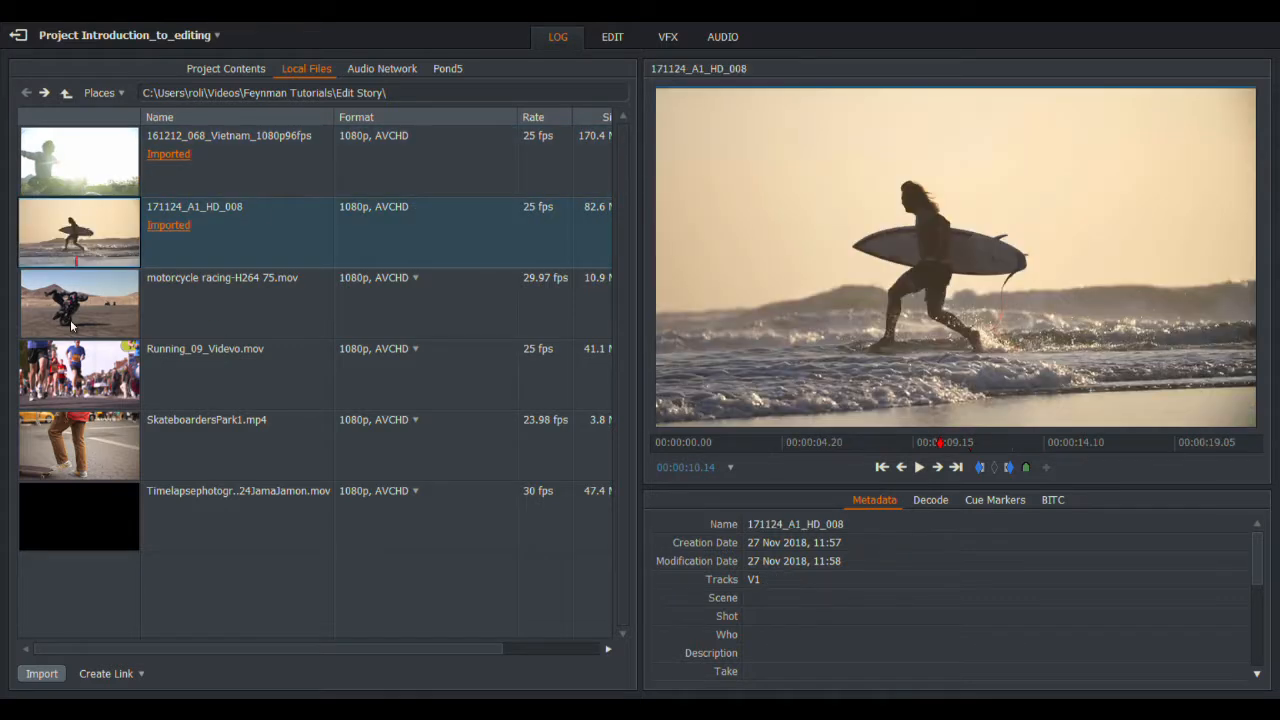
double_click(88, 513)
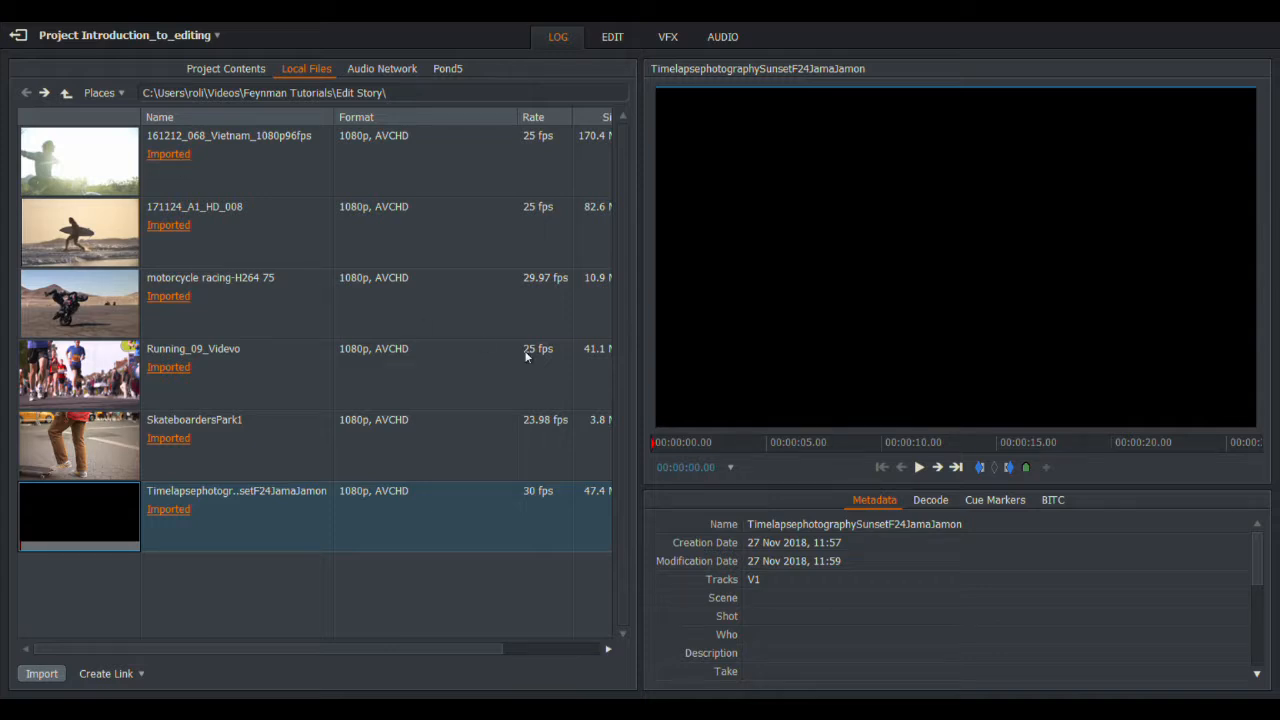
Step: Switch to the EDIT workspace and try the Clips, Sequences, Everything and Recent filters, ending on Clips
left_click(613, 38)
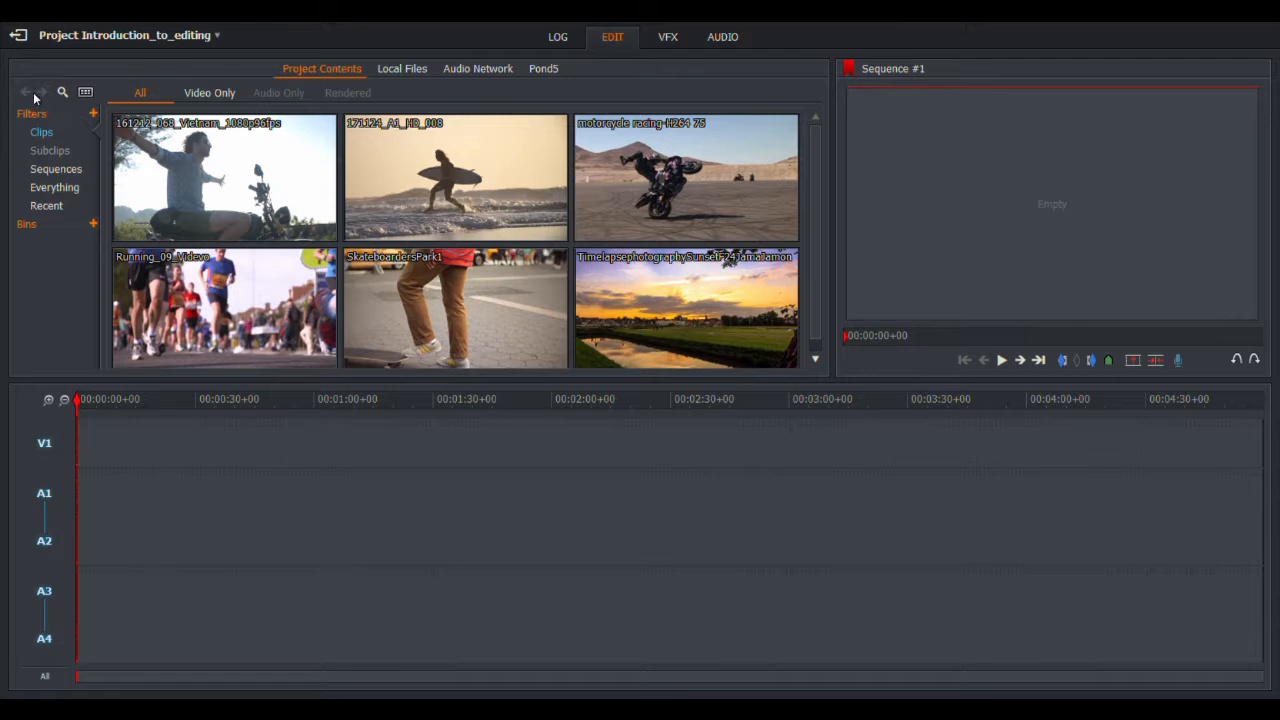
left_click(40, 133)
left_click(47, 171)
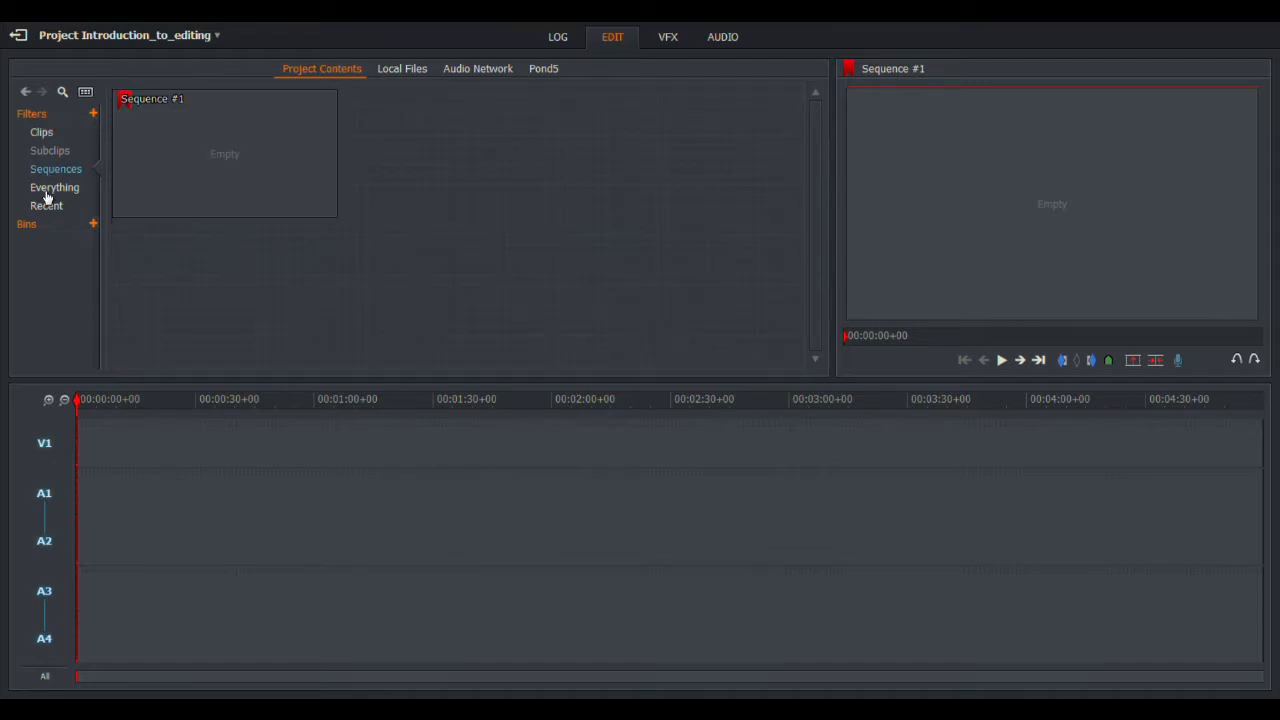
left_click(46, 190)
left_click(48, 204)
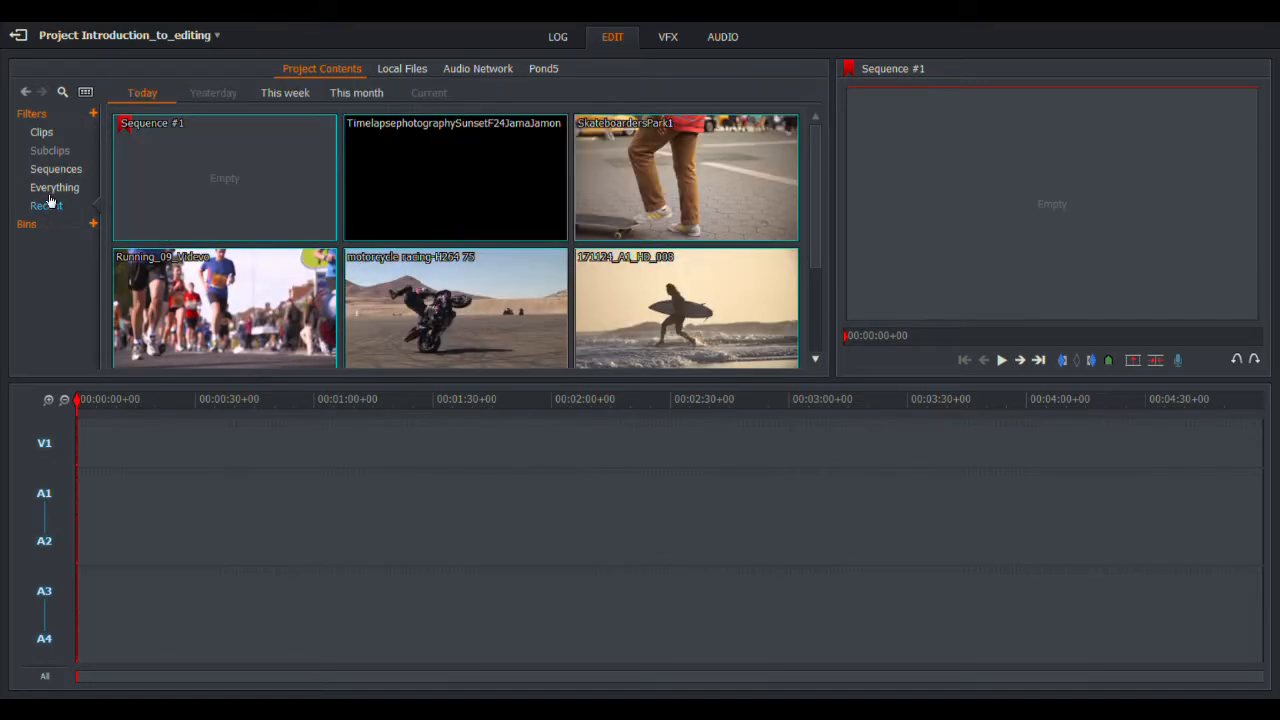
left_click(45, 132)
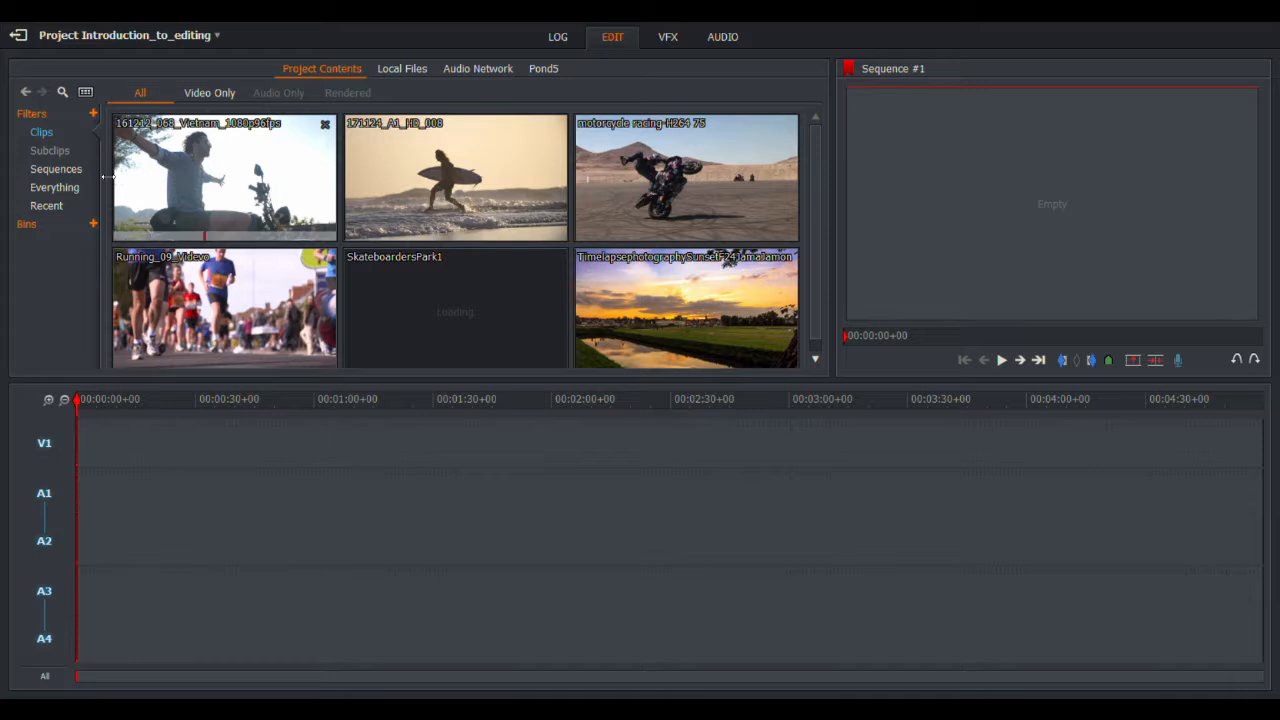
Step: Create Bin #1 and move the Vietnam and 171124_A1_HD_008 clips into it
left_click(94, 227)
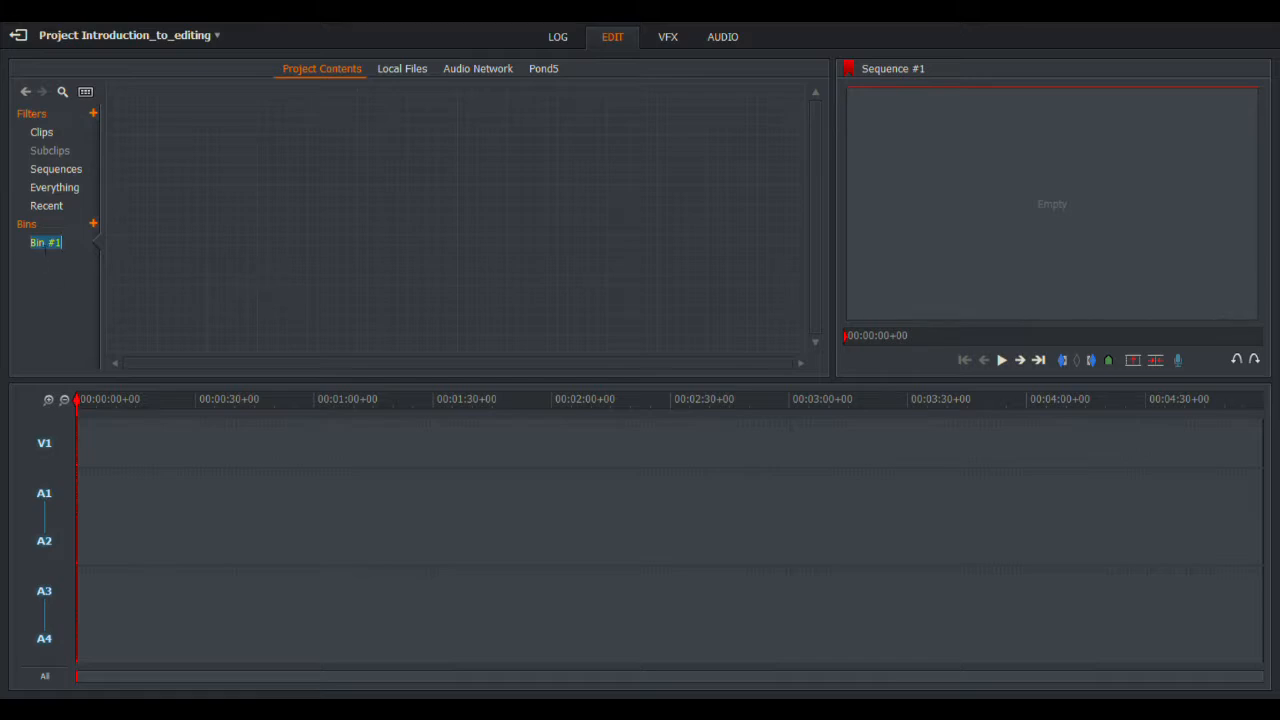
left_click(72, 279)
left_click(53, 136)
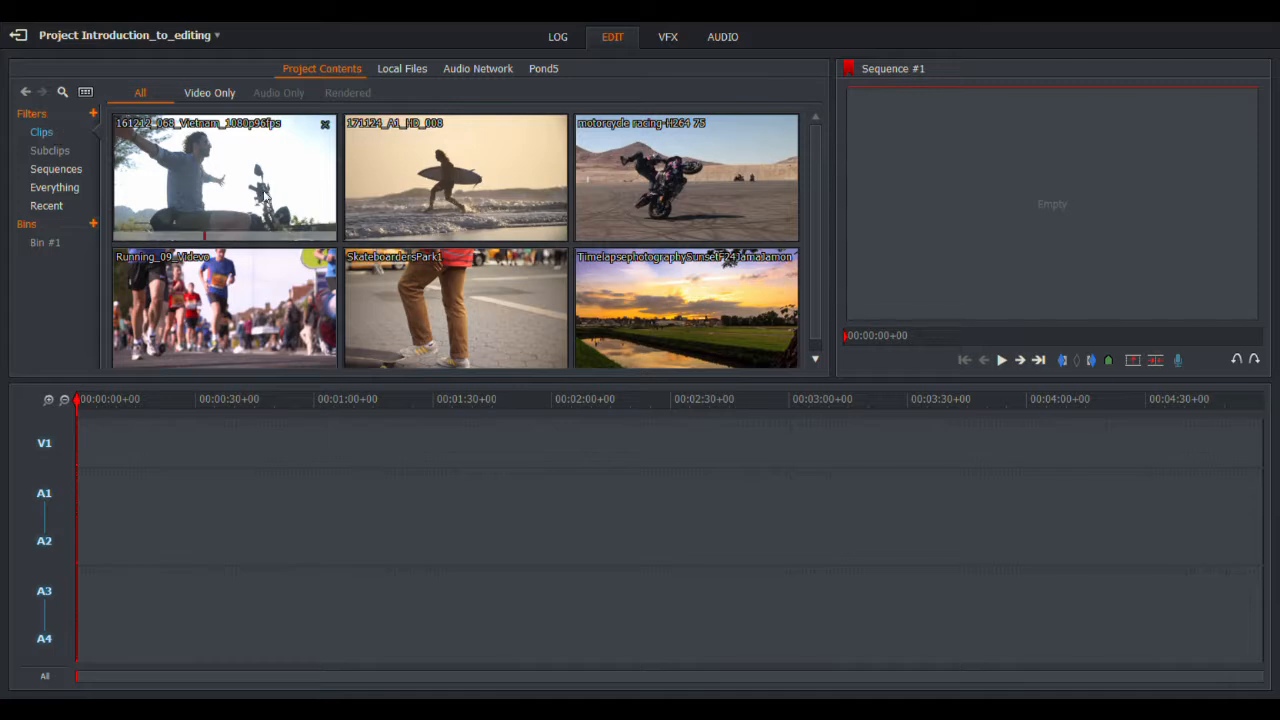
left_click_drag(268, 172, 77, 210)
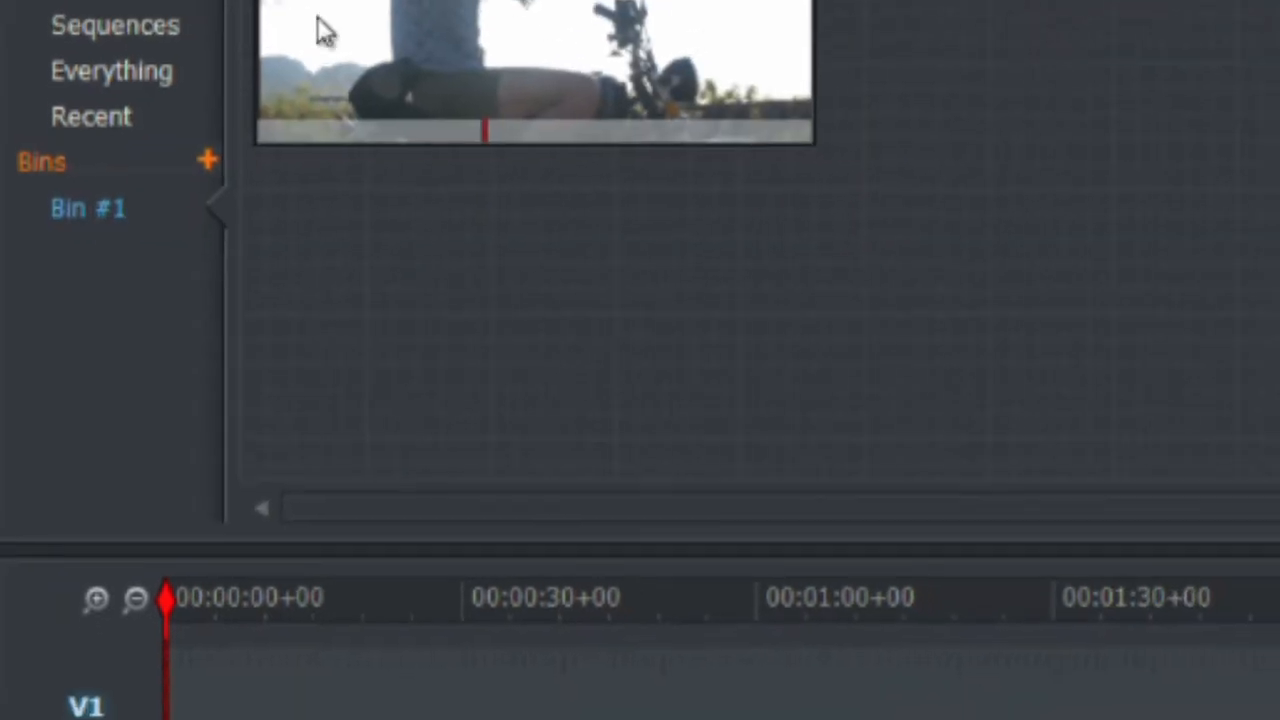
left_click(57, 109)
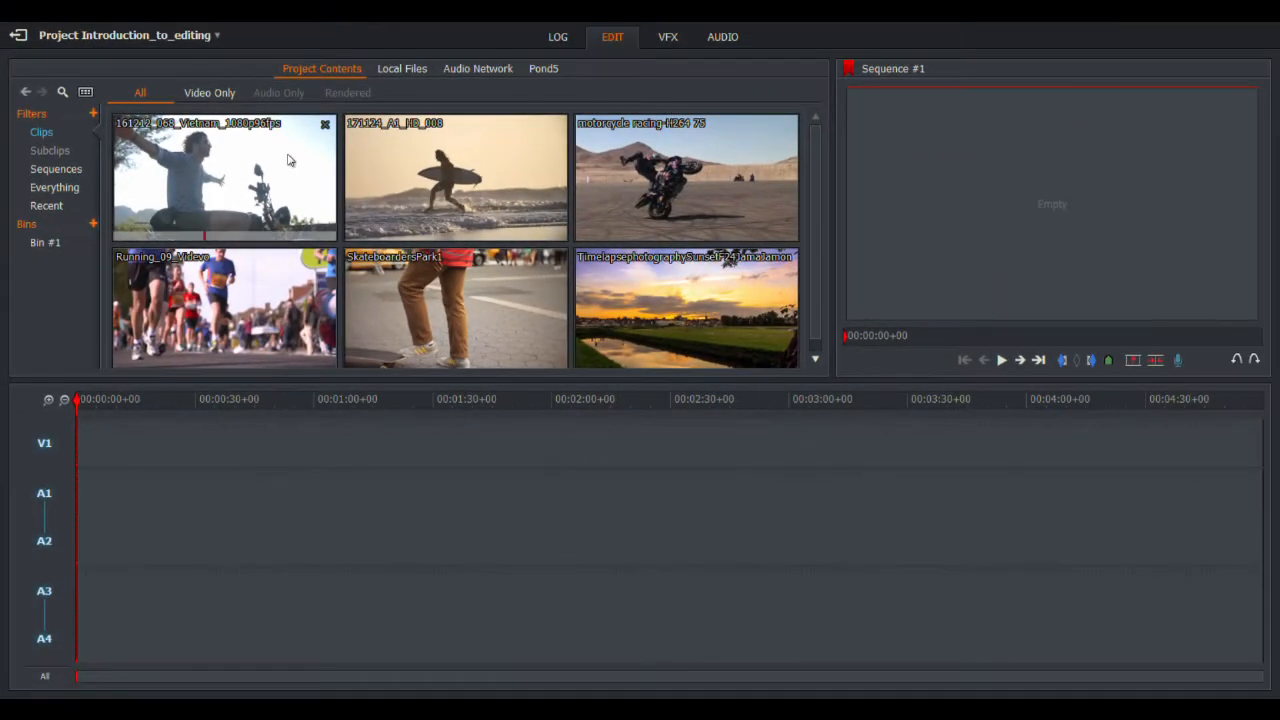
left_click_drag(426, 163, 40, 238)
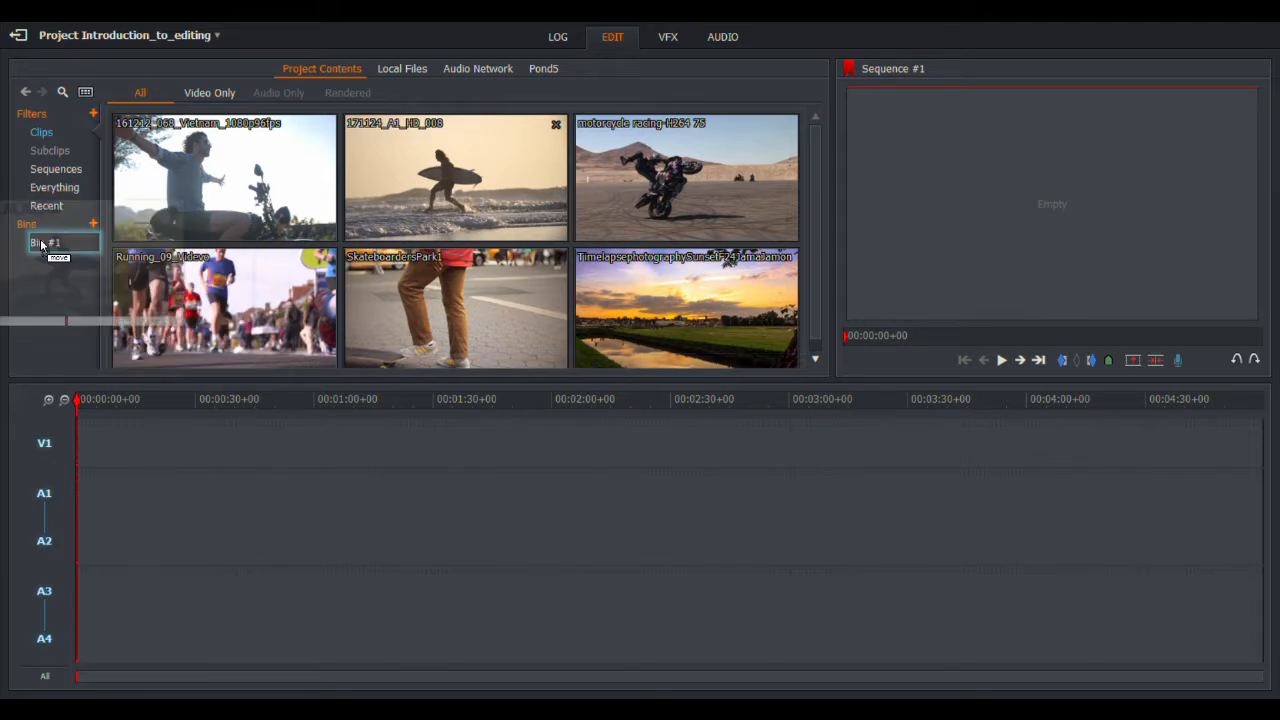
left_click(42, 242)
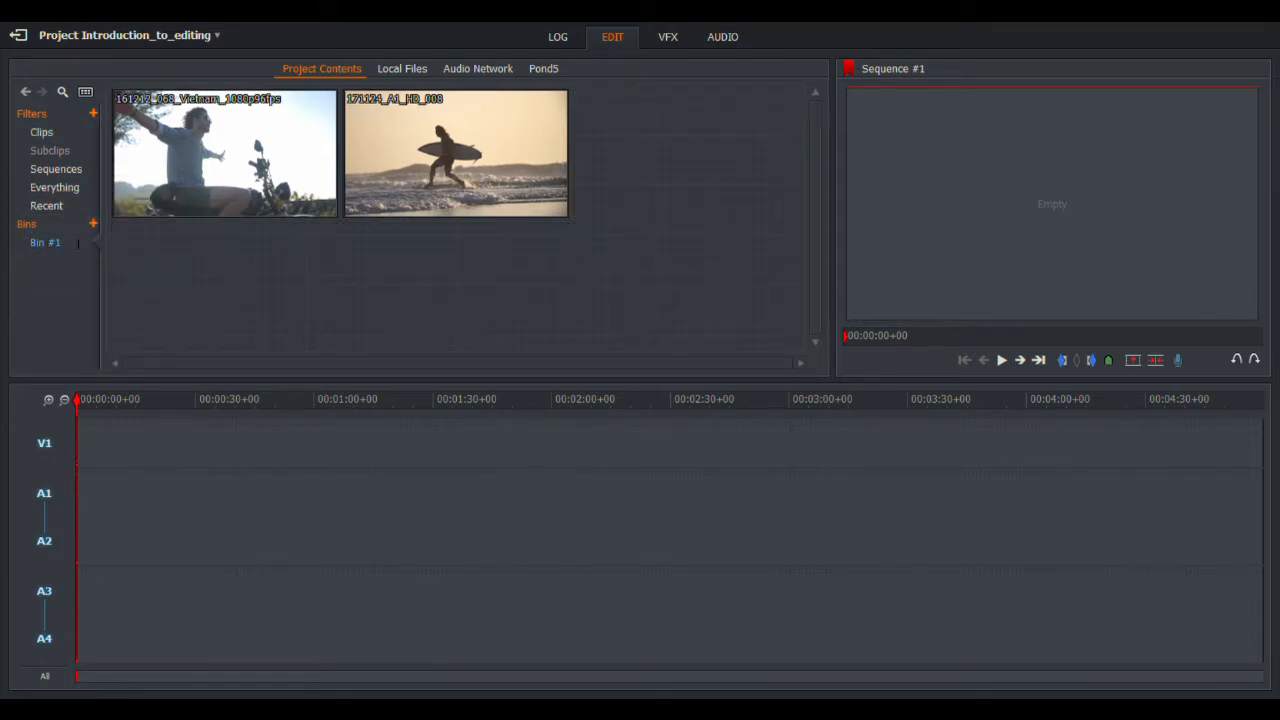
Step: Add the motorcycle racing clip to Bin #1 and display the bin's contents
left_click(40, 133)
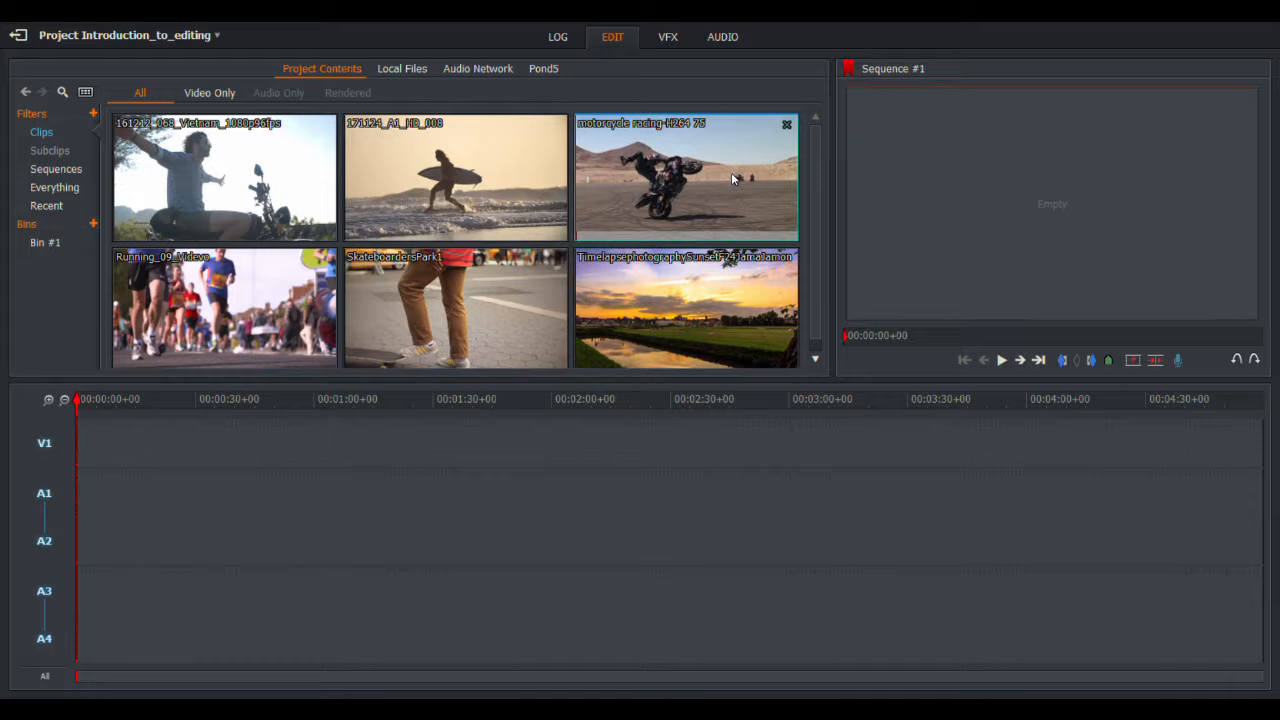
left_click_drag(732, 177, 46, 248)
left_click(50, 246)
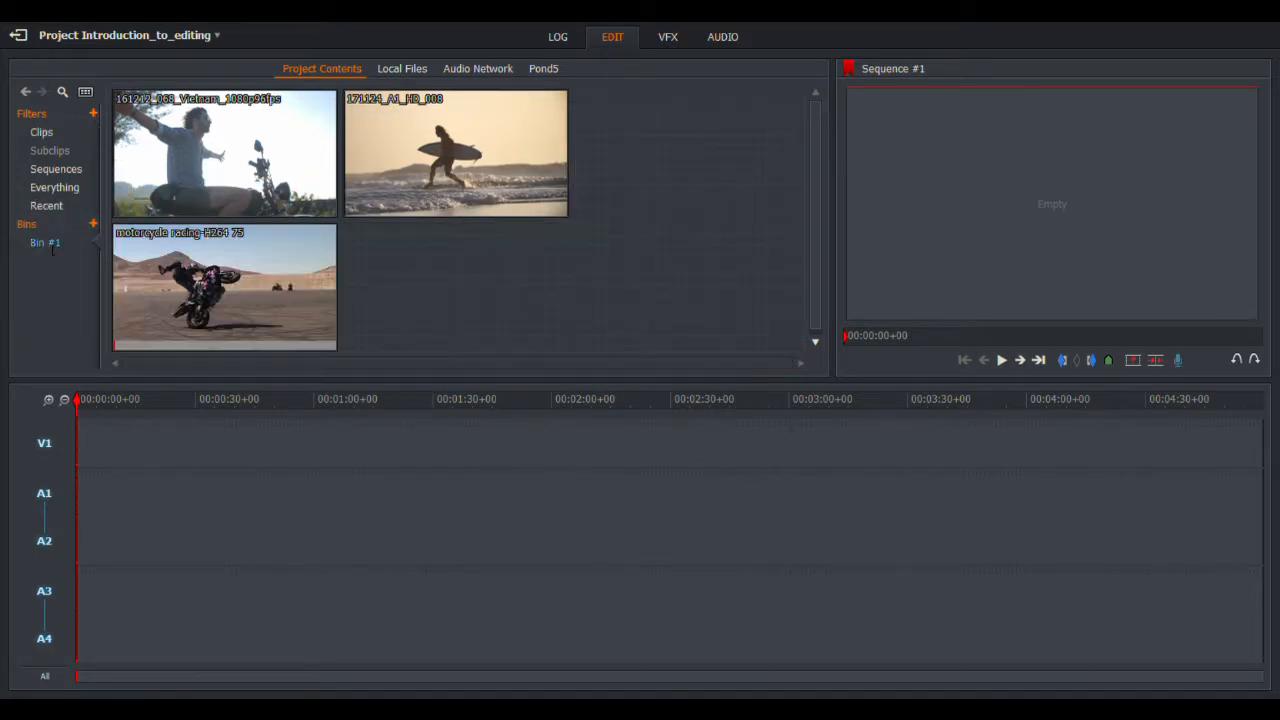
left_click(42, 134)
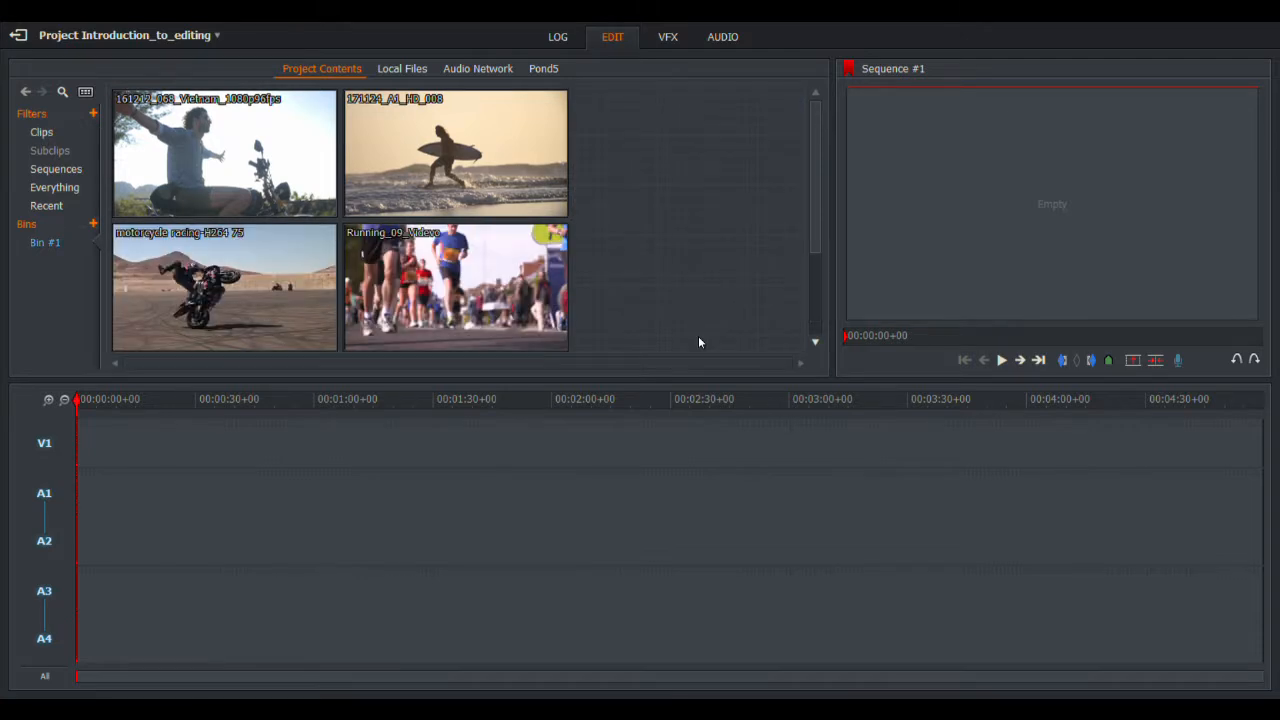
left_click(41, 134)
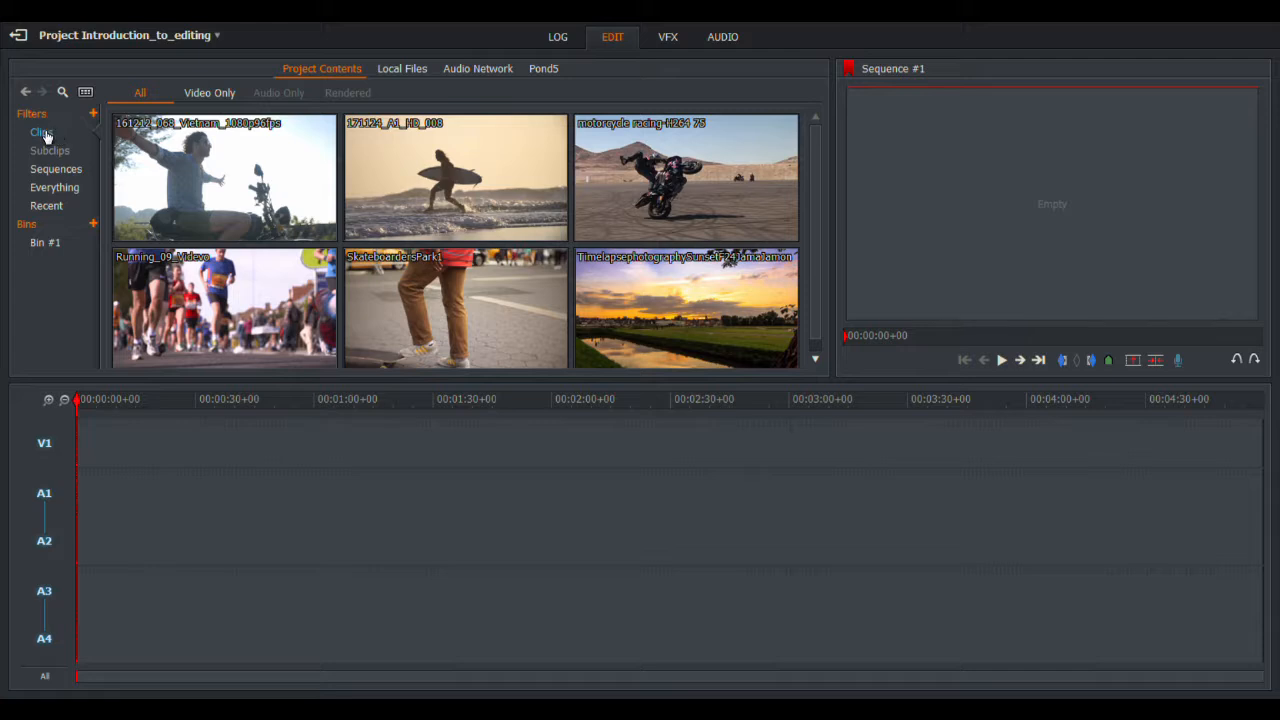
left_click(55, 245)
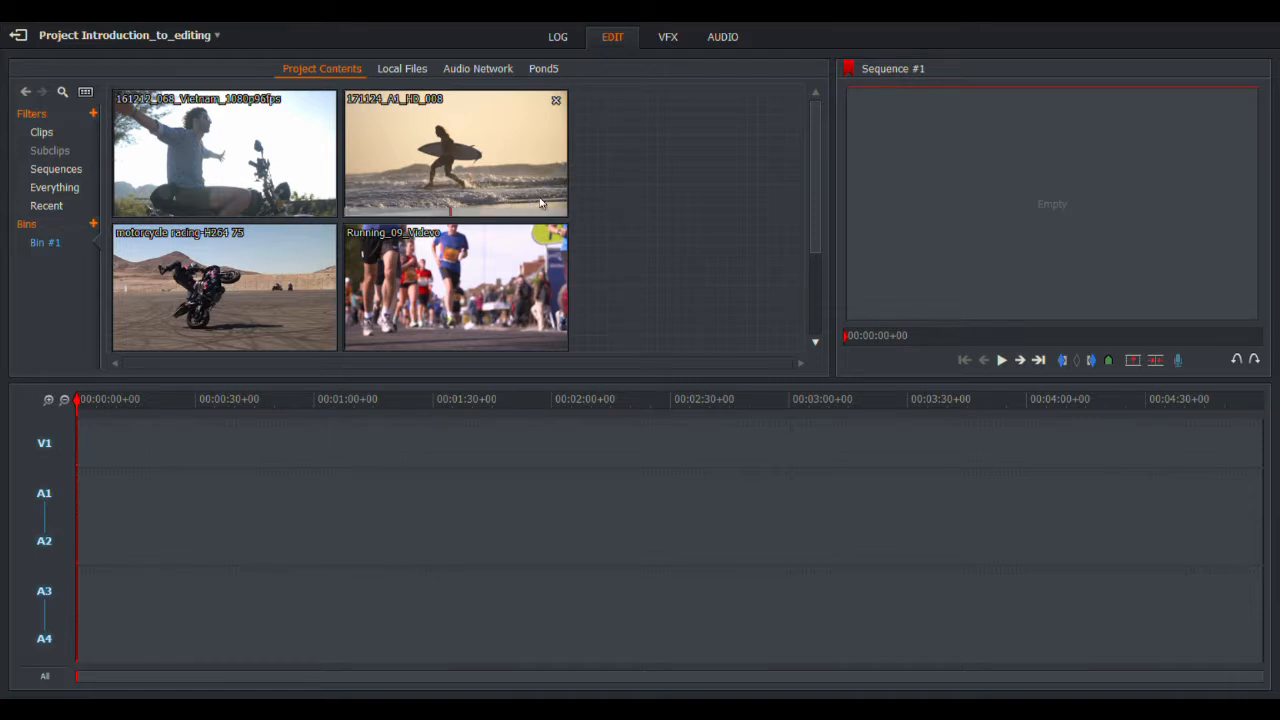
Step: Drag within the Bin #1 browser to review its clips
left_click_drag(540, 203, 858, 281)
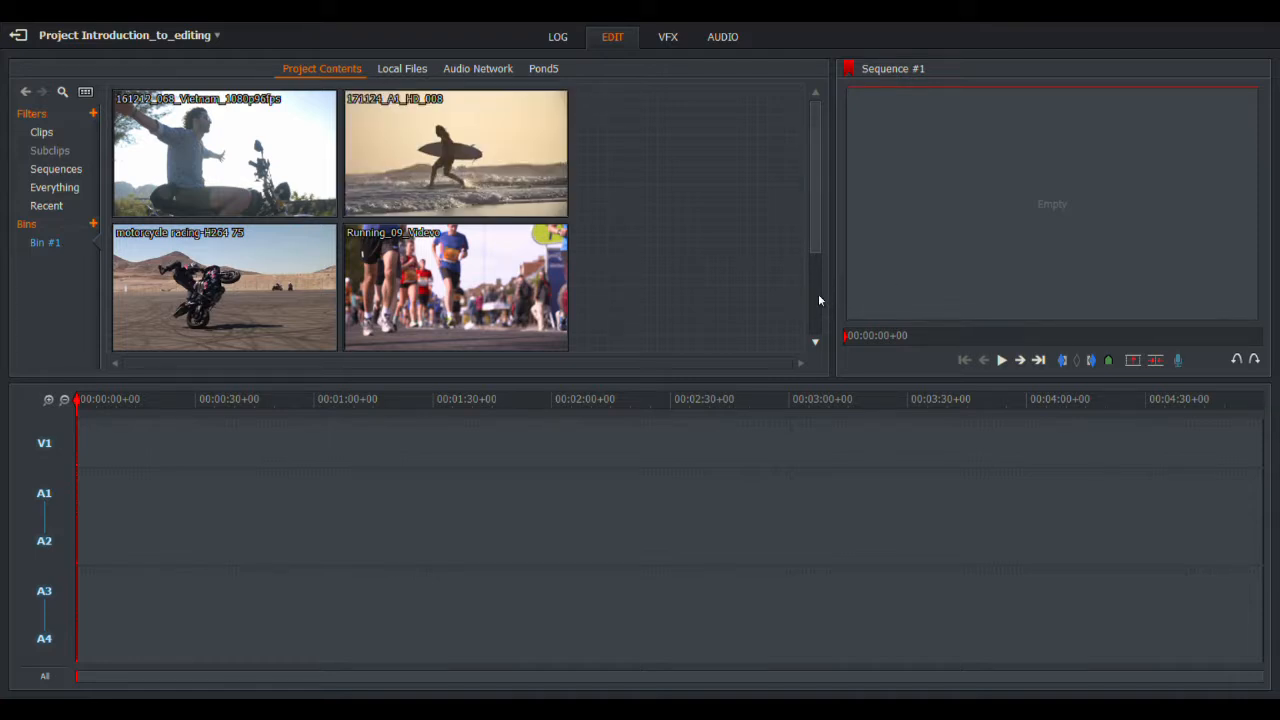
left_click_drag(815, 241, 792, 292)
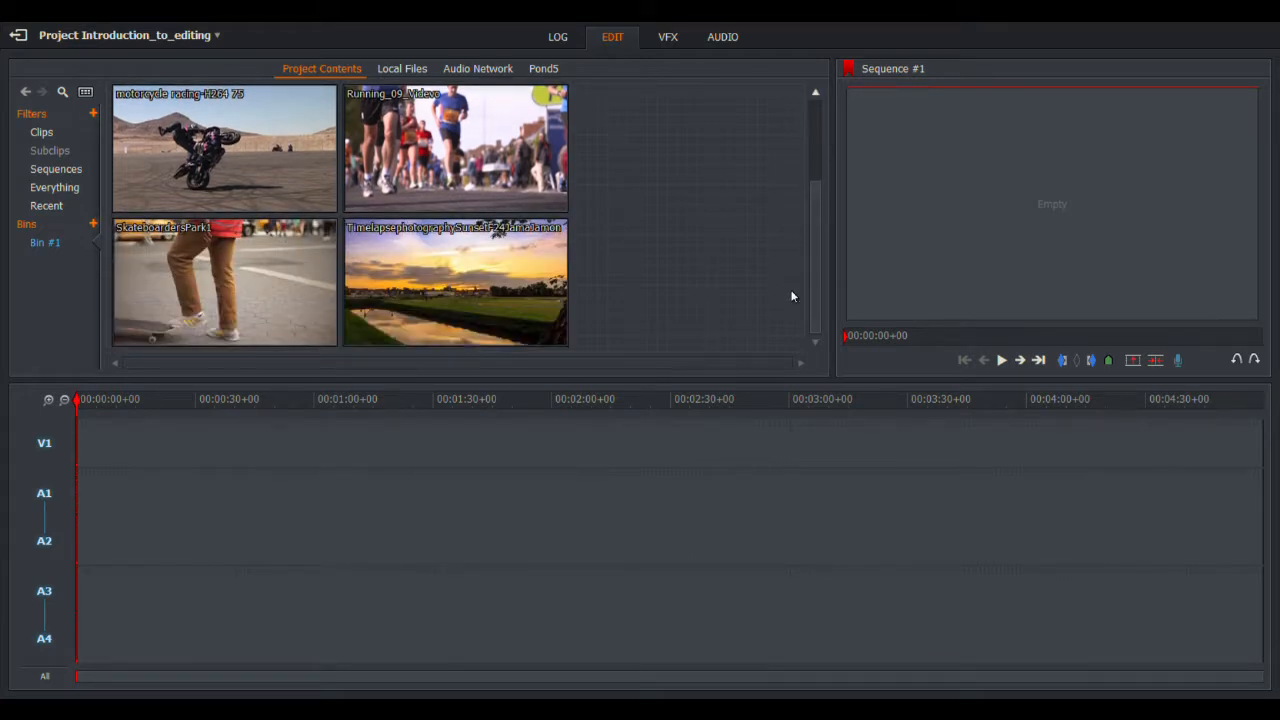
mouse_move(386, 200)
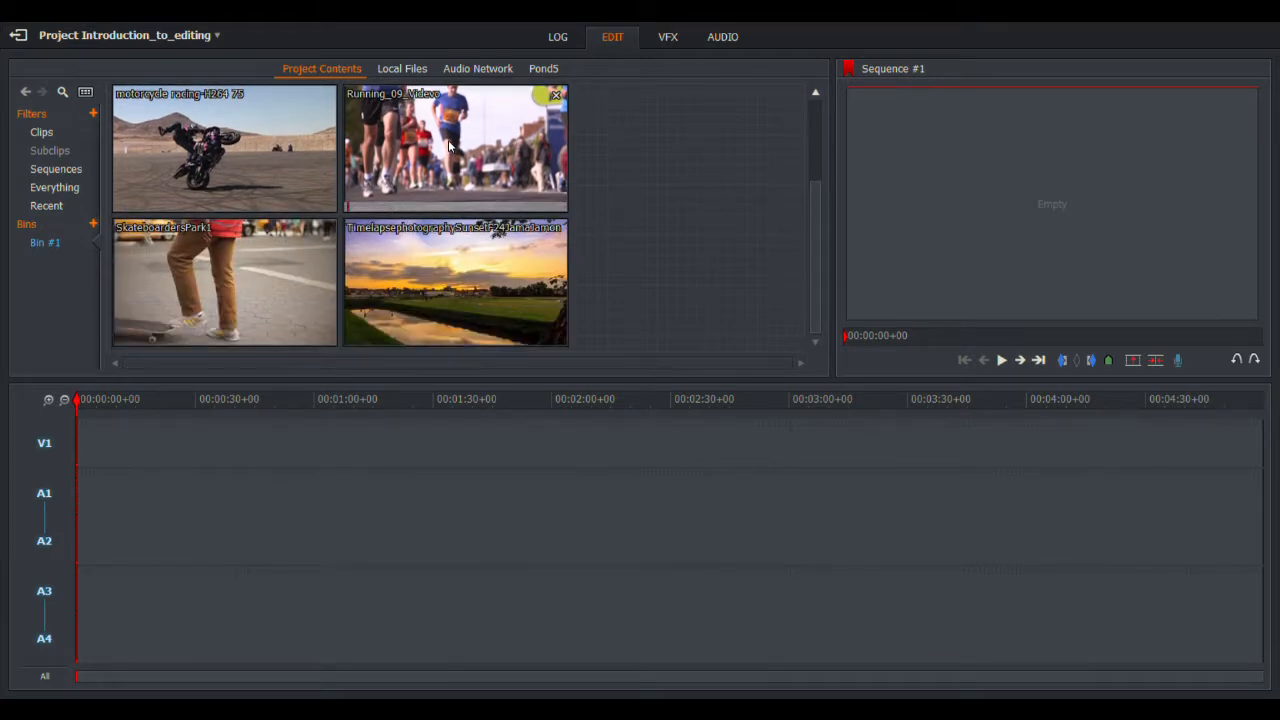
mouse_move(546, 275)
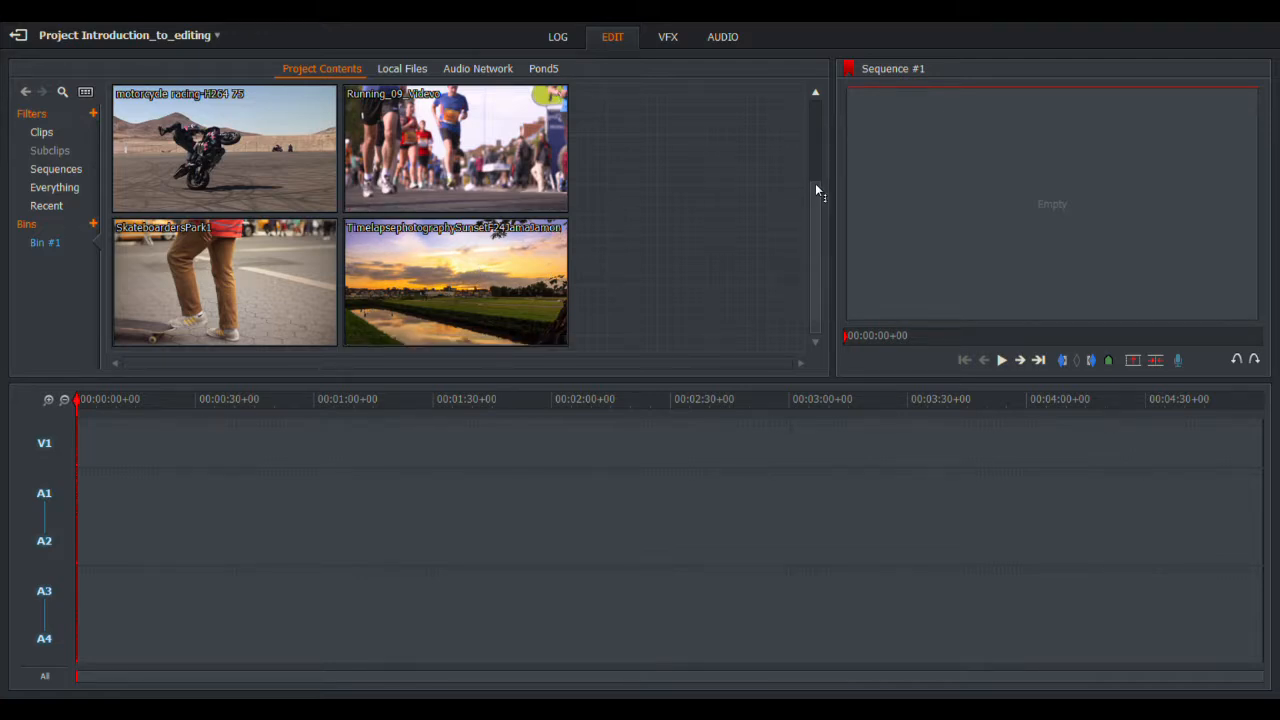
left_click_drag(815, 190, 827, 110)
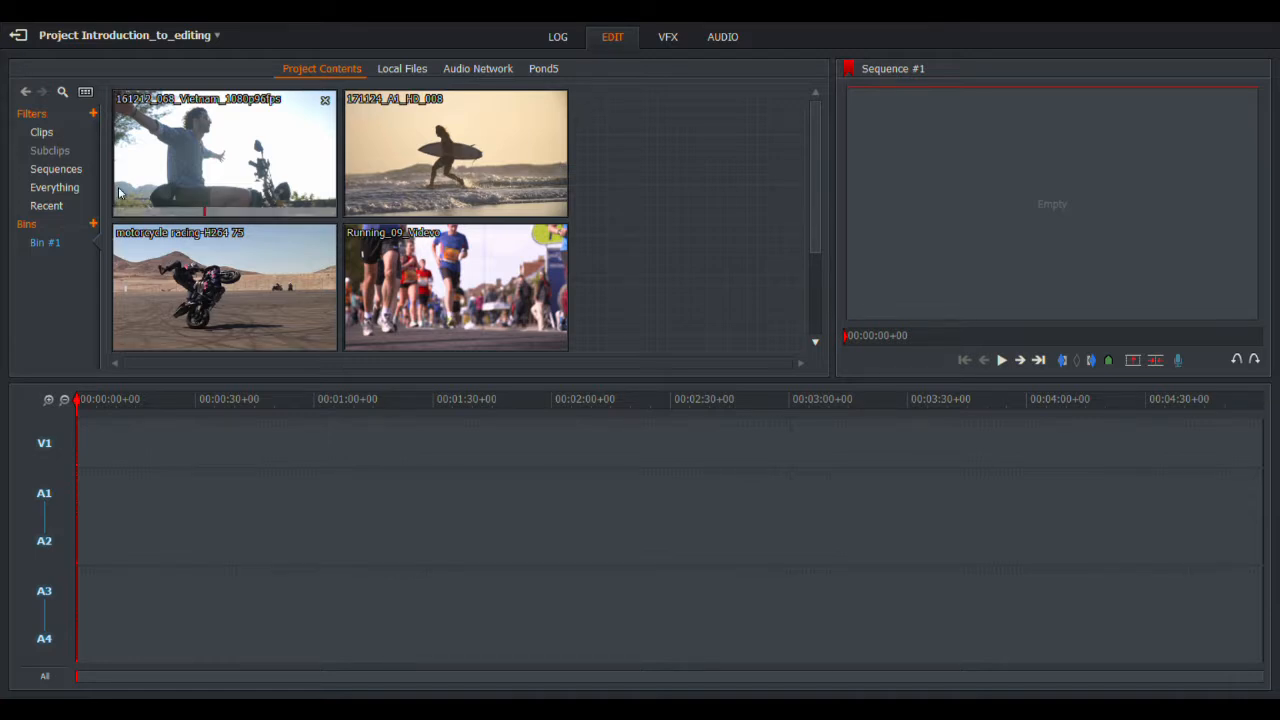
Step: Drop the Vietnam clip at the sequence start, play it from about 12 seconds, and zoom the timeline in
left_click_drag(197, 140, 84, 476)
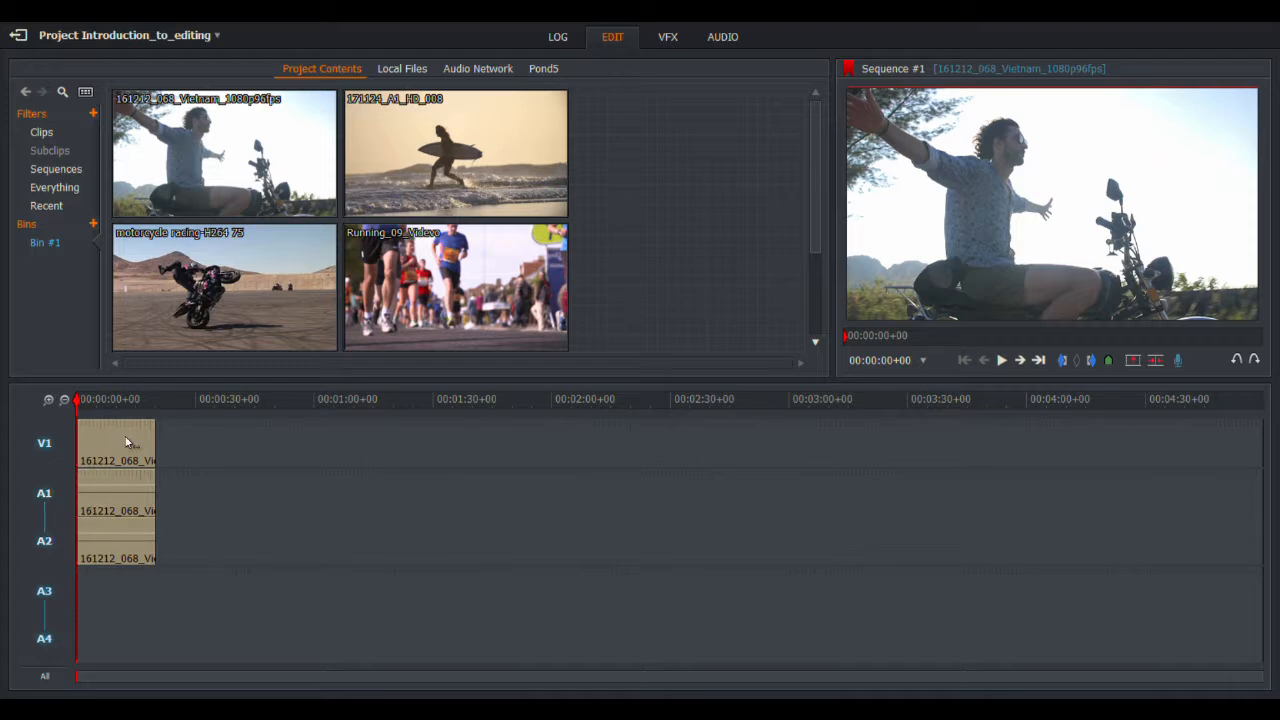
left_click(126, 402)
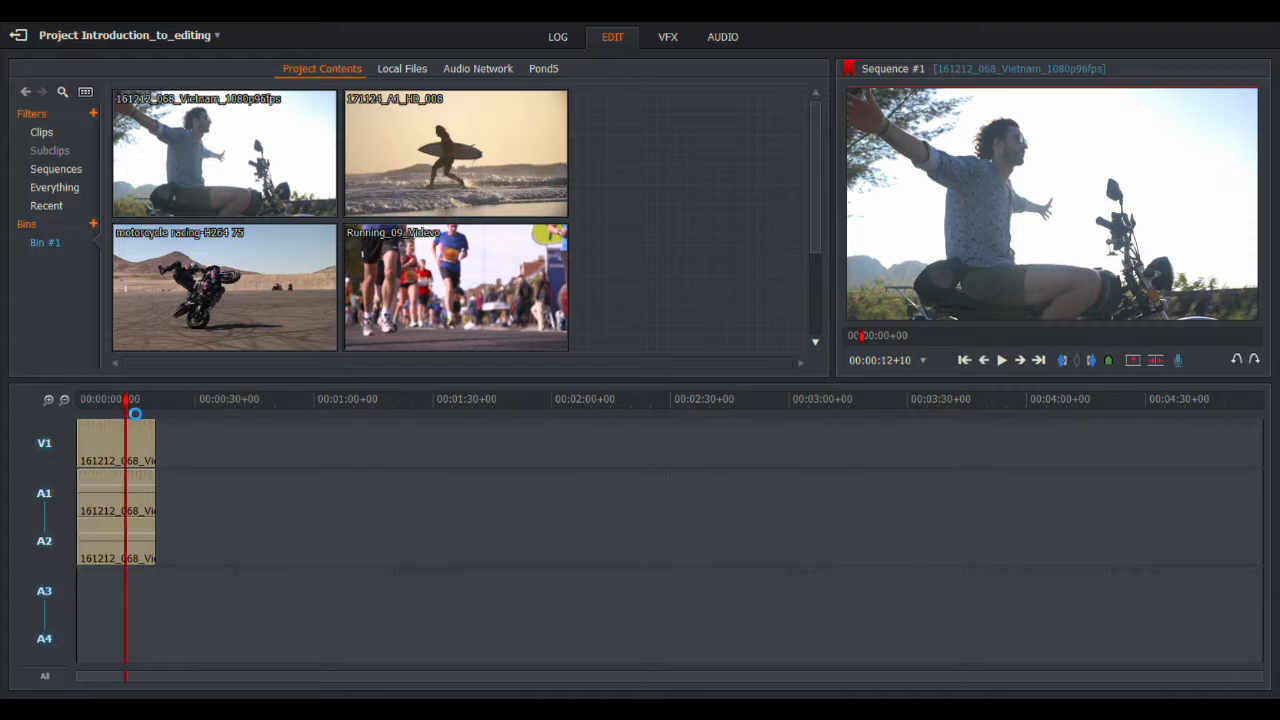
left_click(1011, 361)
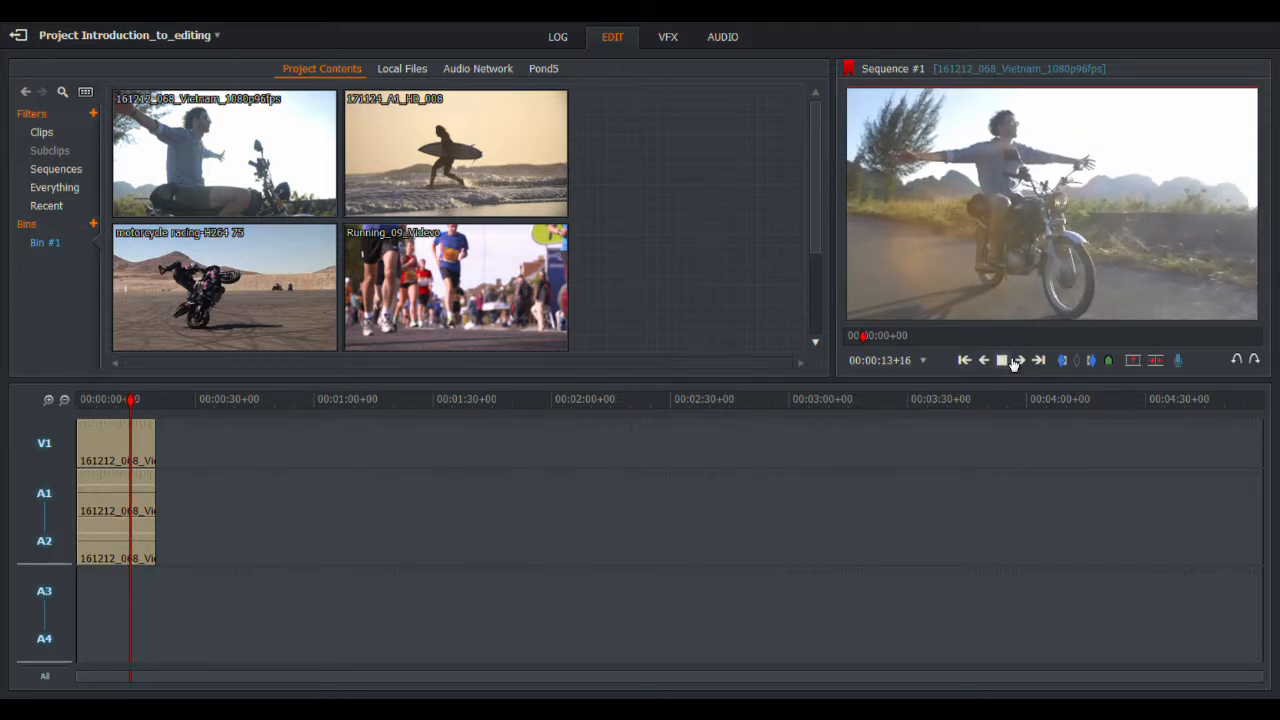
left_click(49, 400)
left_click(49, 400)
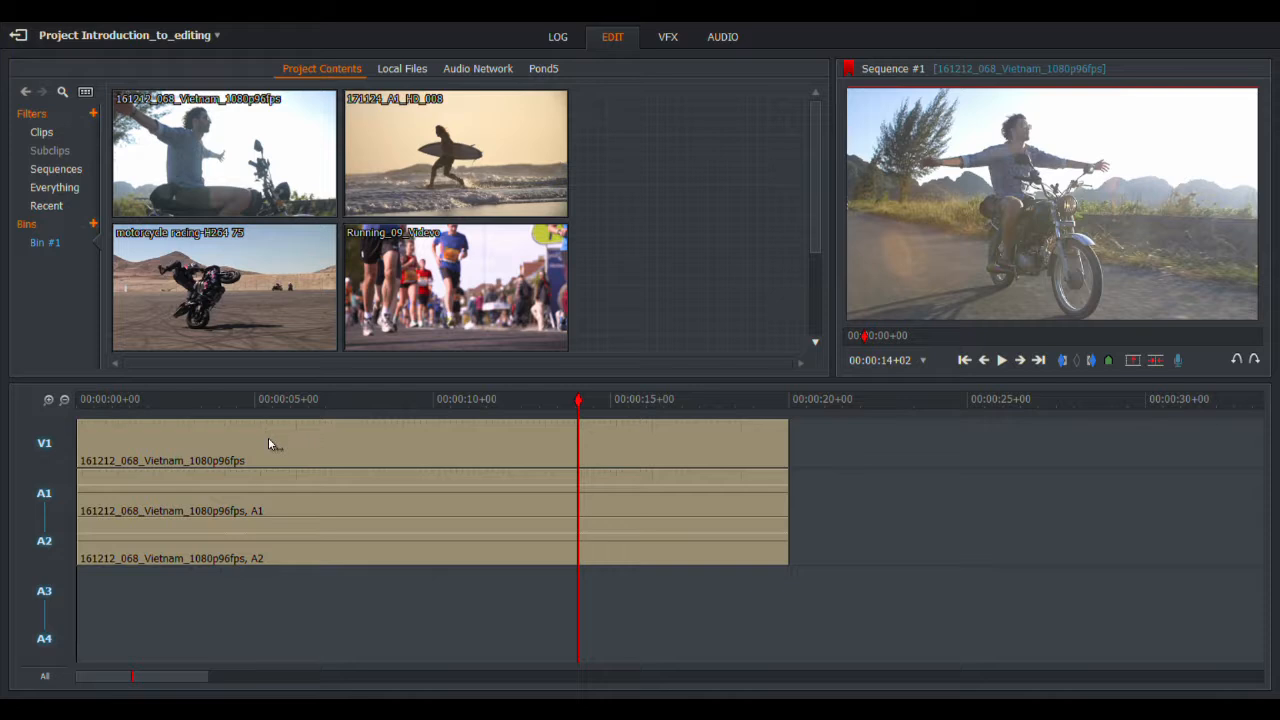
left_click_drag(580, 410, 33, 416)
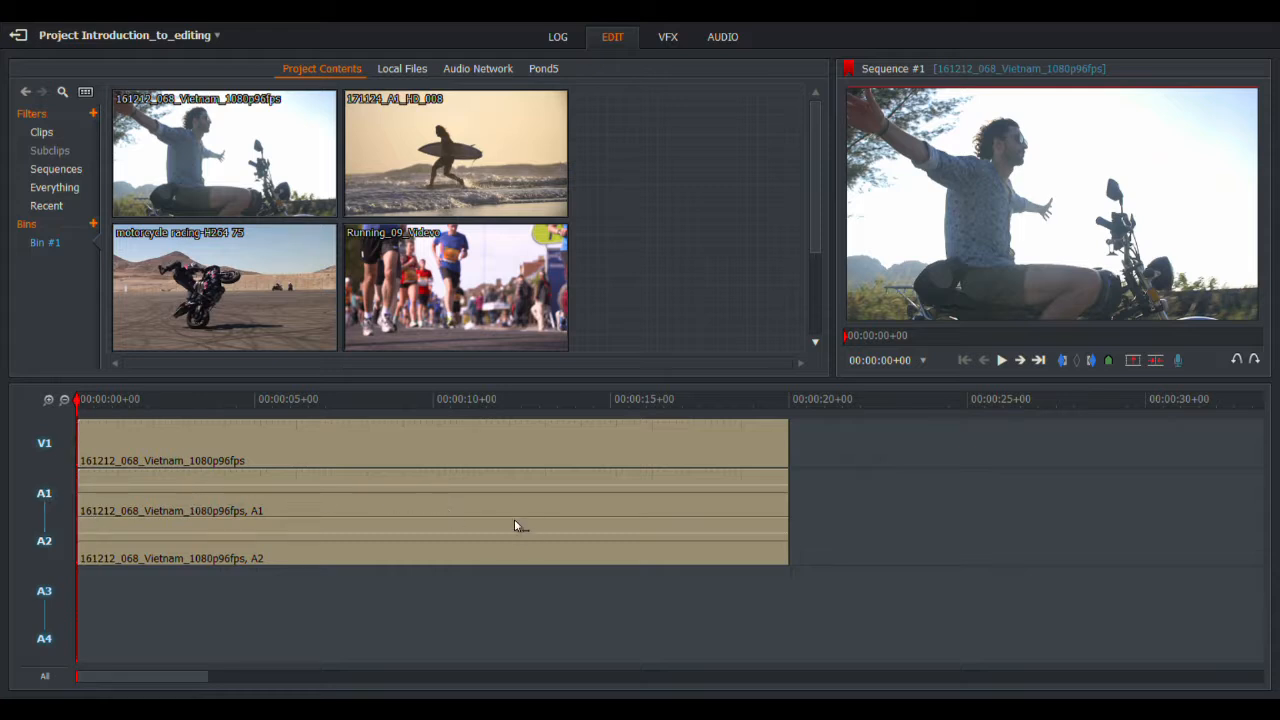
Step: With V1 disabled, delete the Vietnam clip's A1 and A2 audio, then re-enable V1
left_click(46, 505)
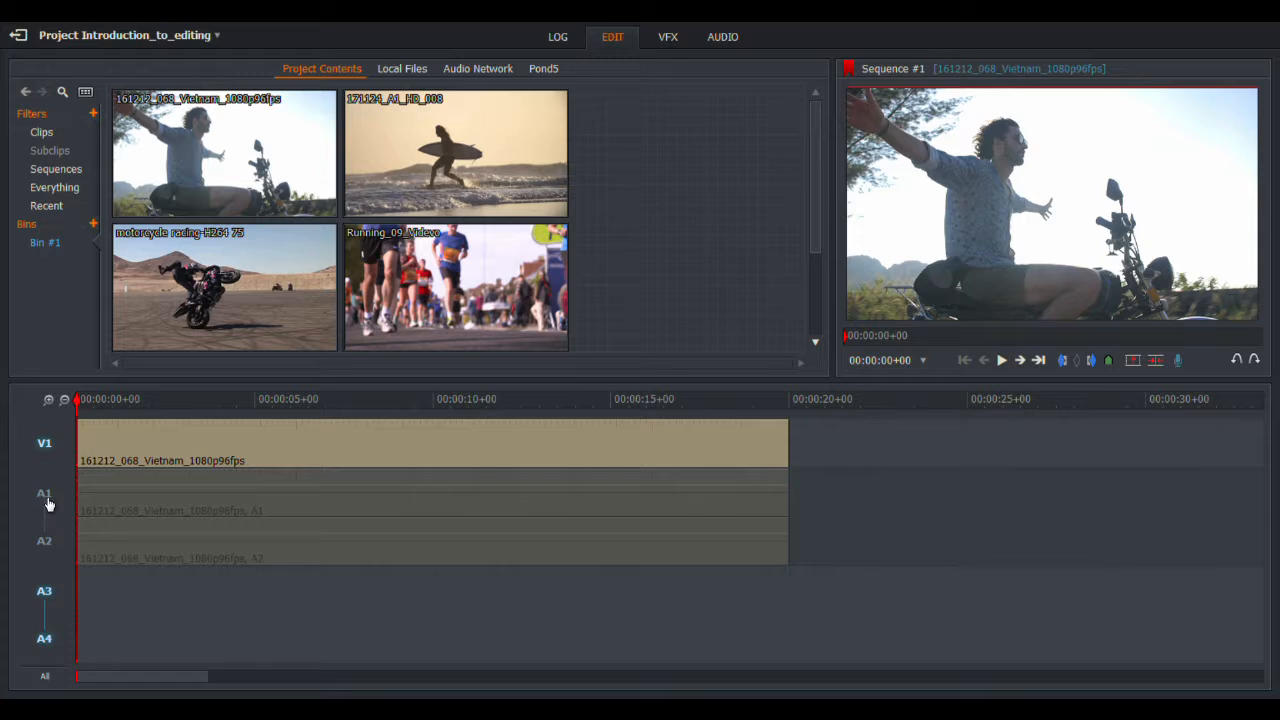
left_click(46, 498)
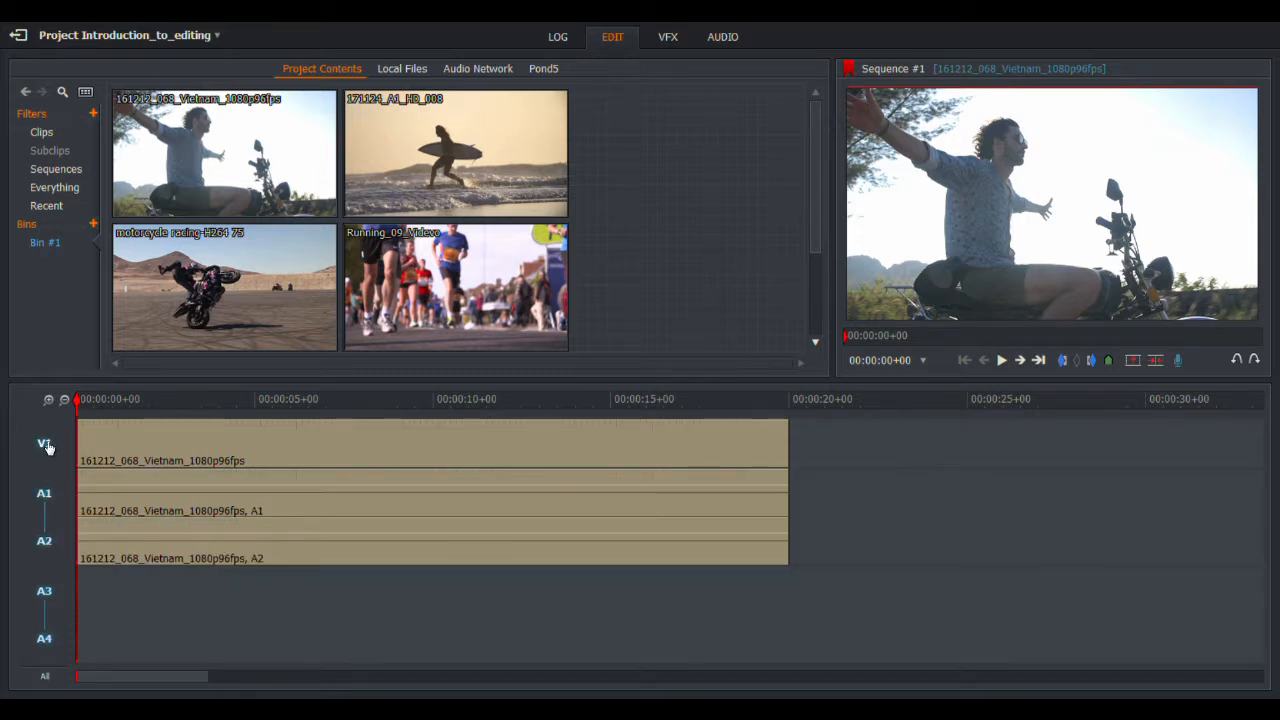
left_click(46, 446)
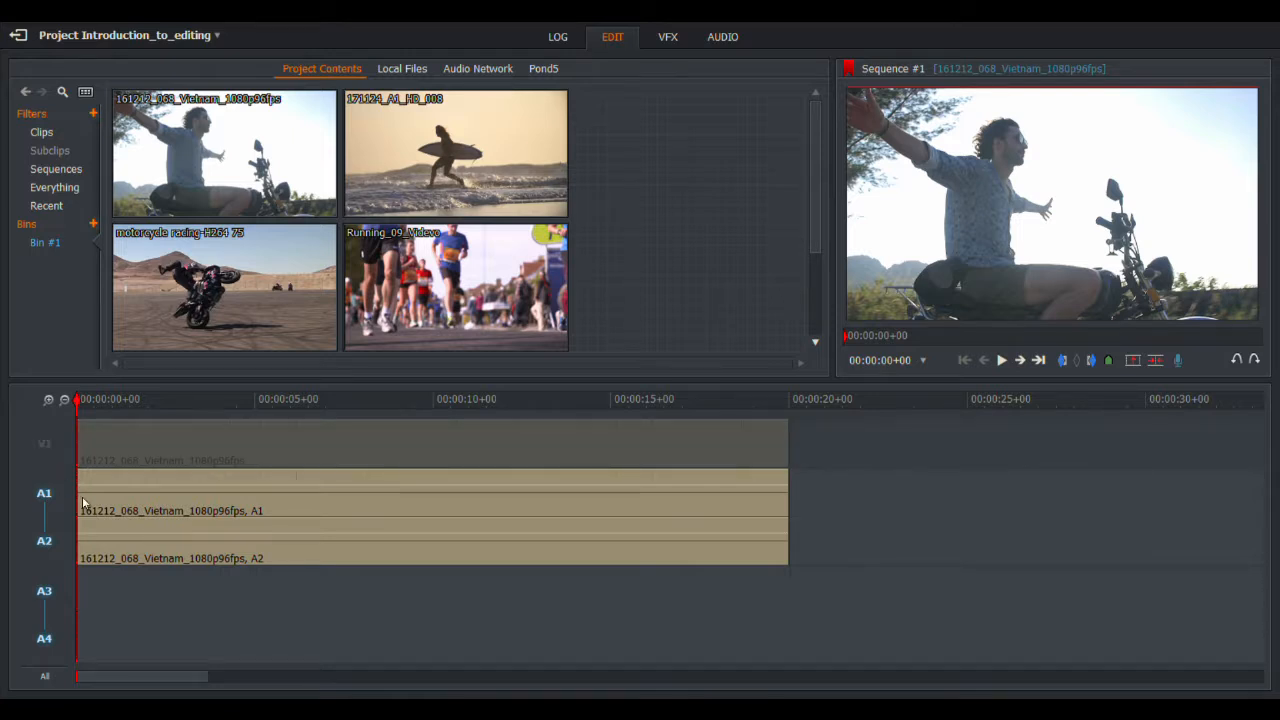
right_click(129, 500)
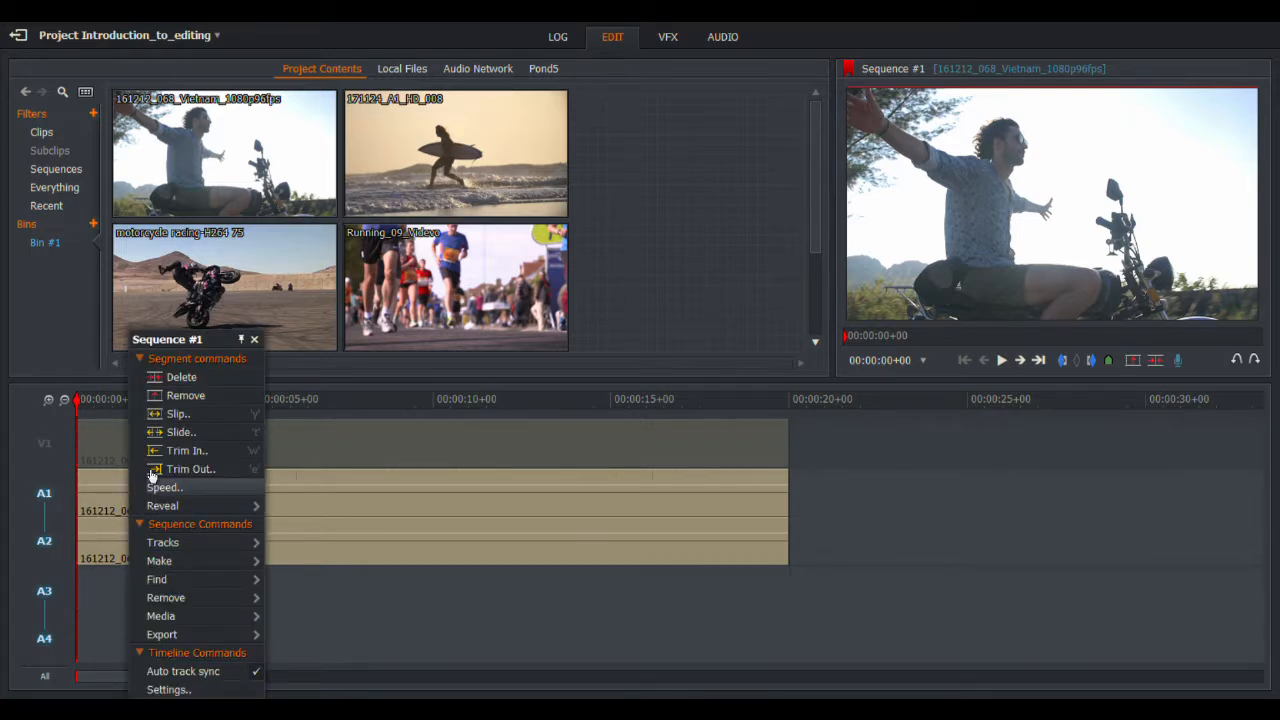
left_click(206, 404)
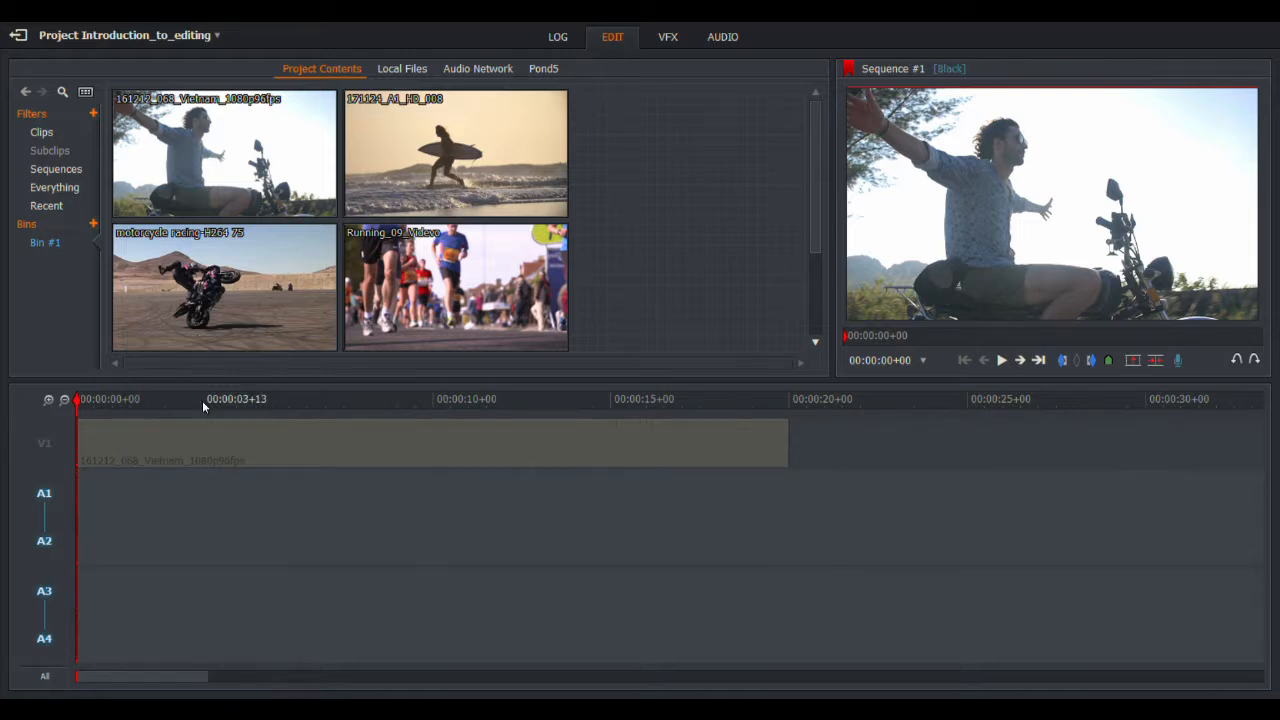
left_click(46, 448)
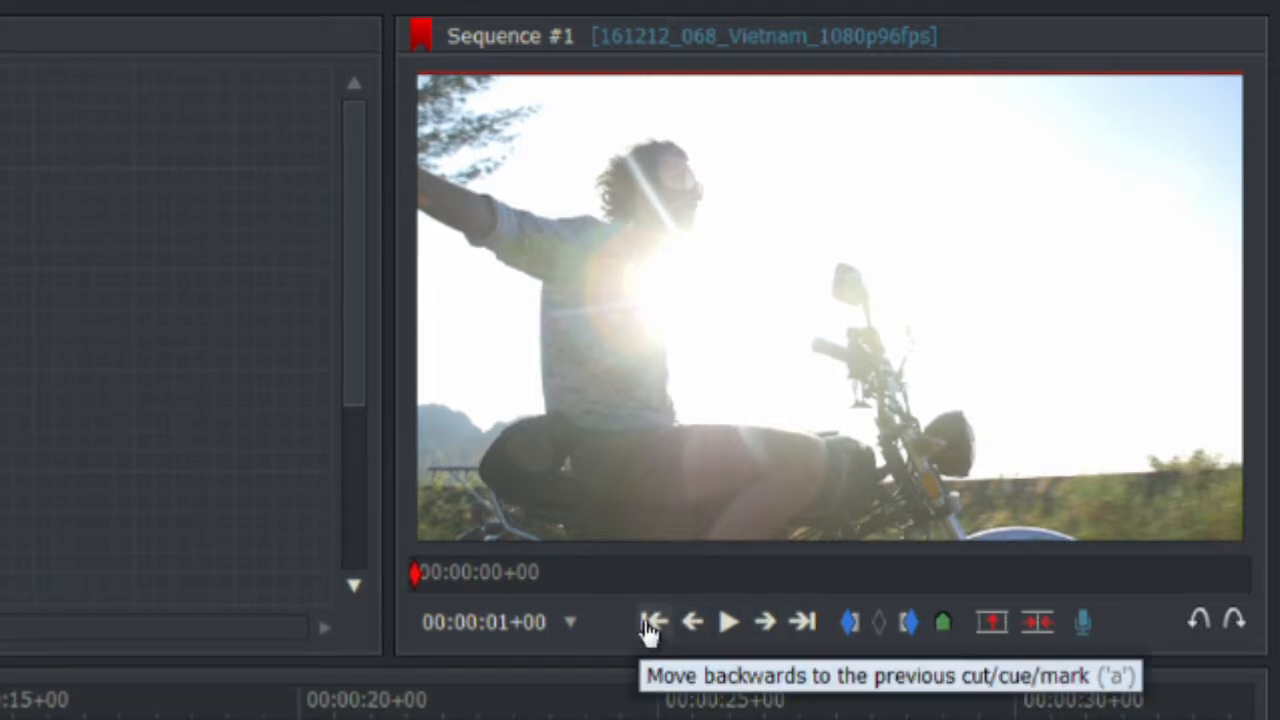
left_click(696, 623)
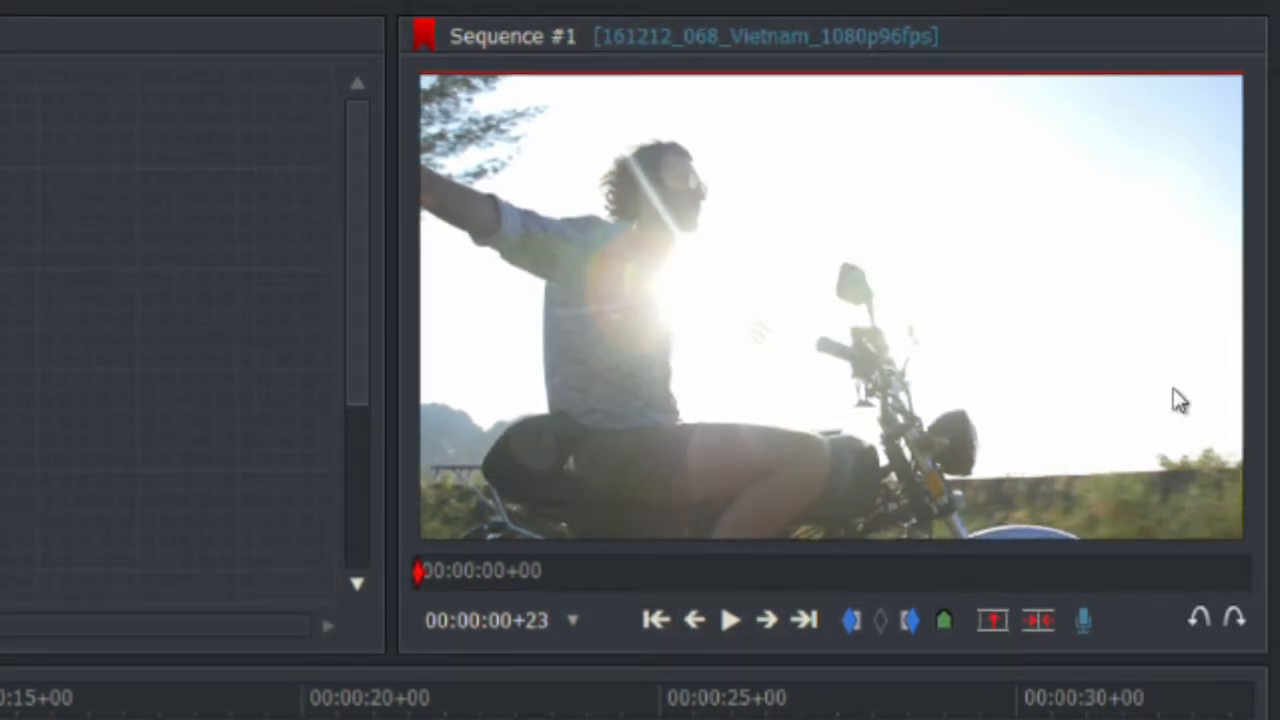
left_click(784, 638)
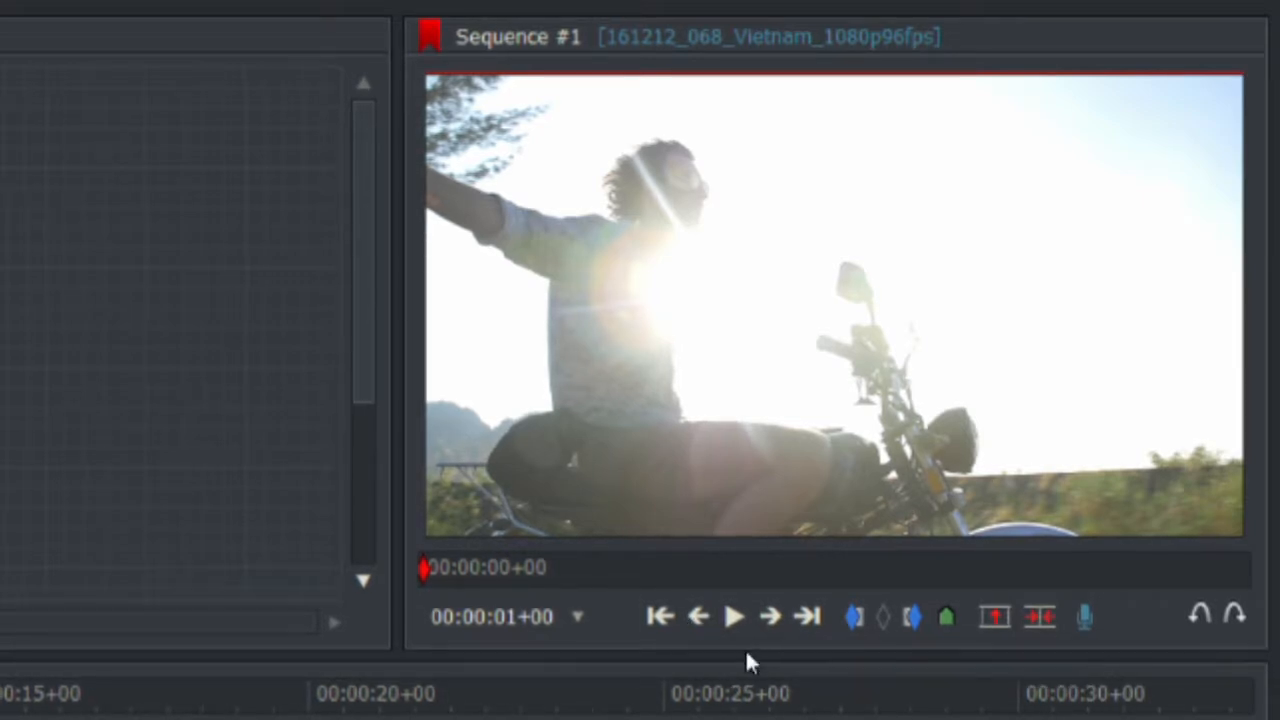
left_click(774, 632)
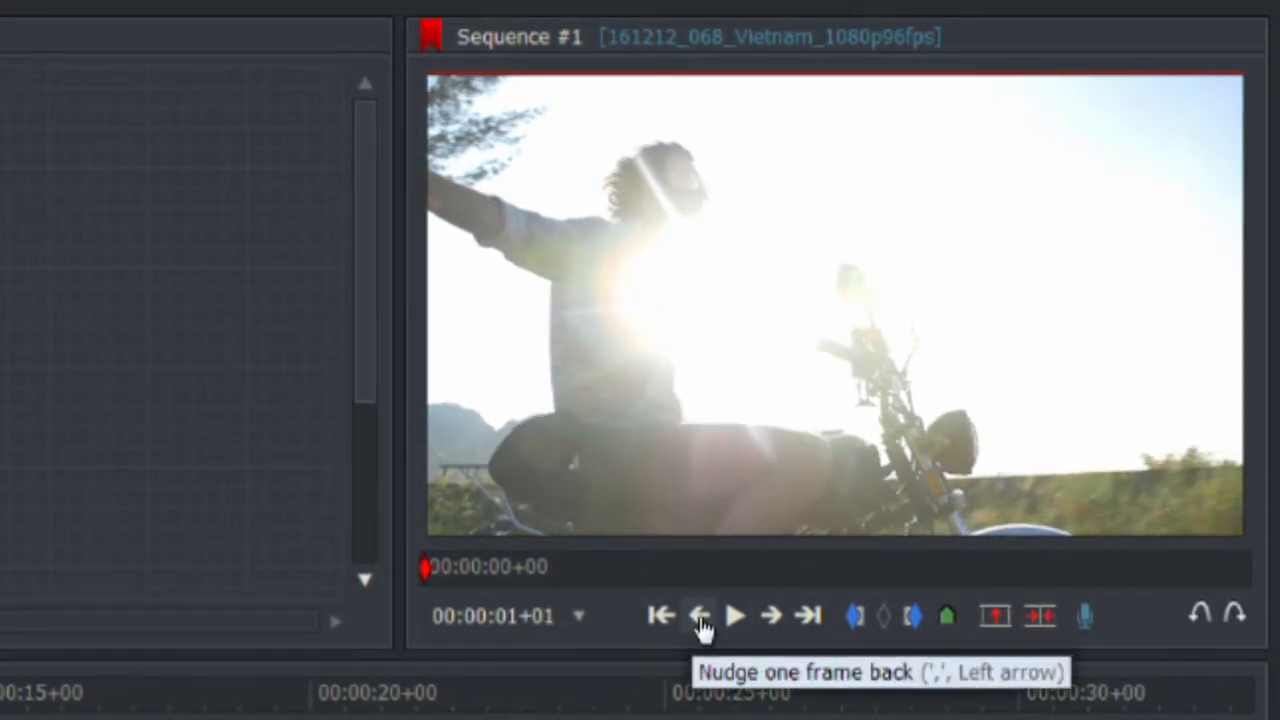
left_click(702, 625)
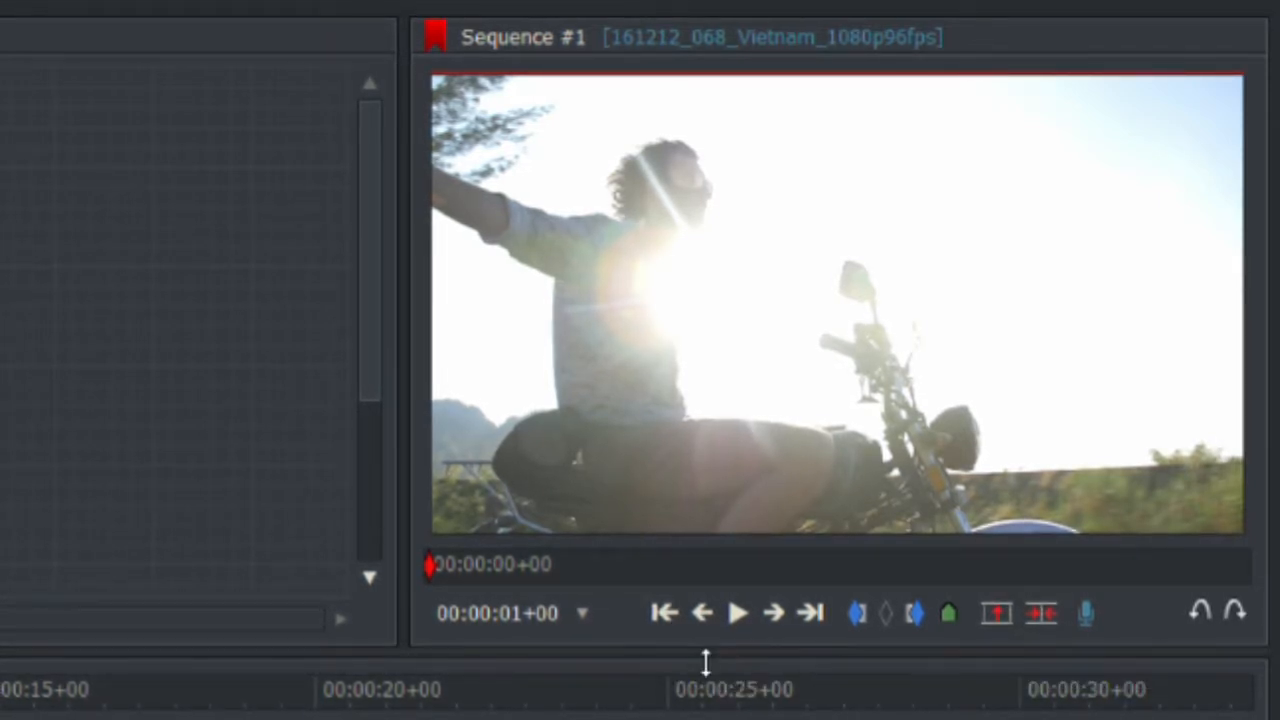
left_click(670, 613)
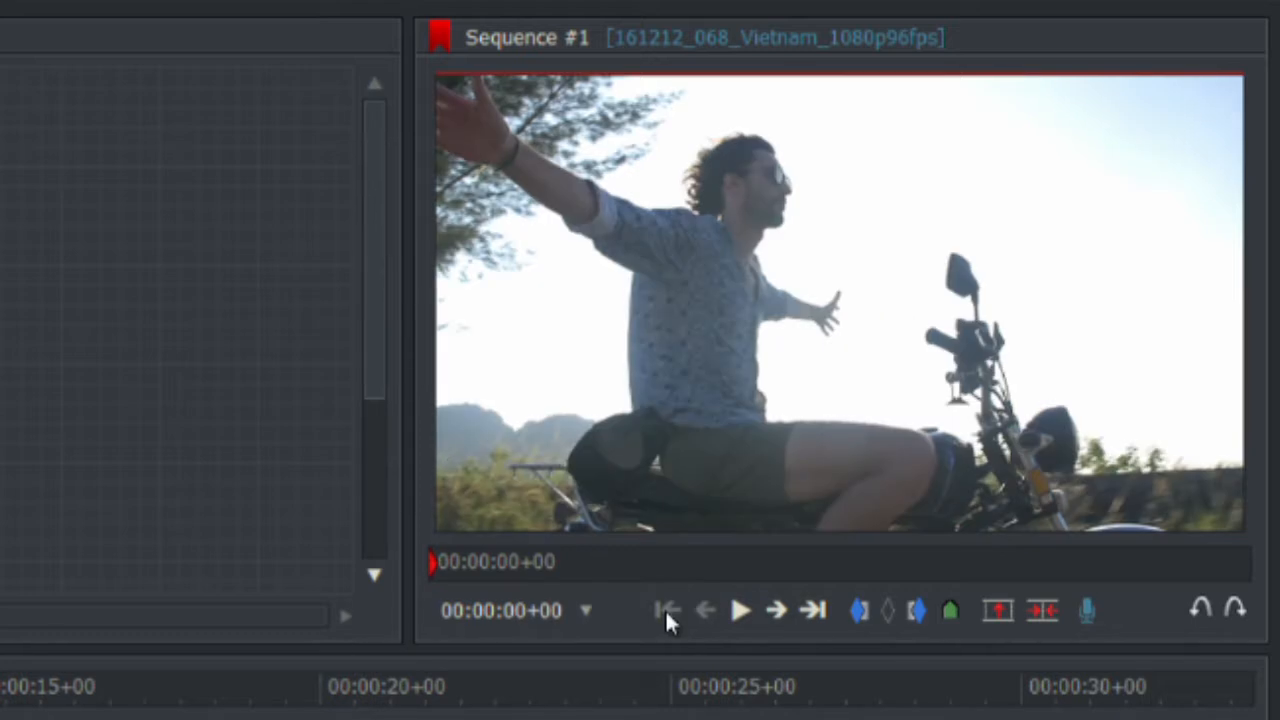
left_click(824, 618)
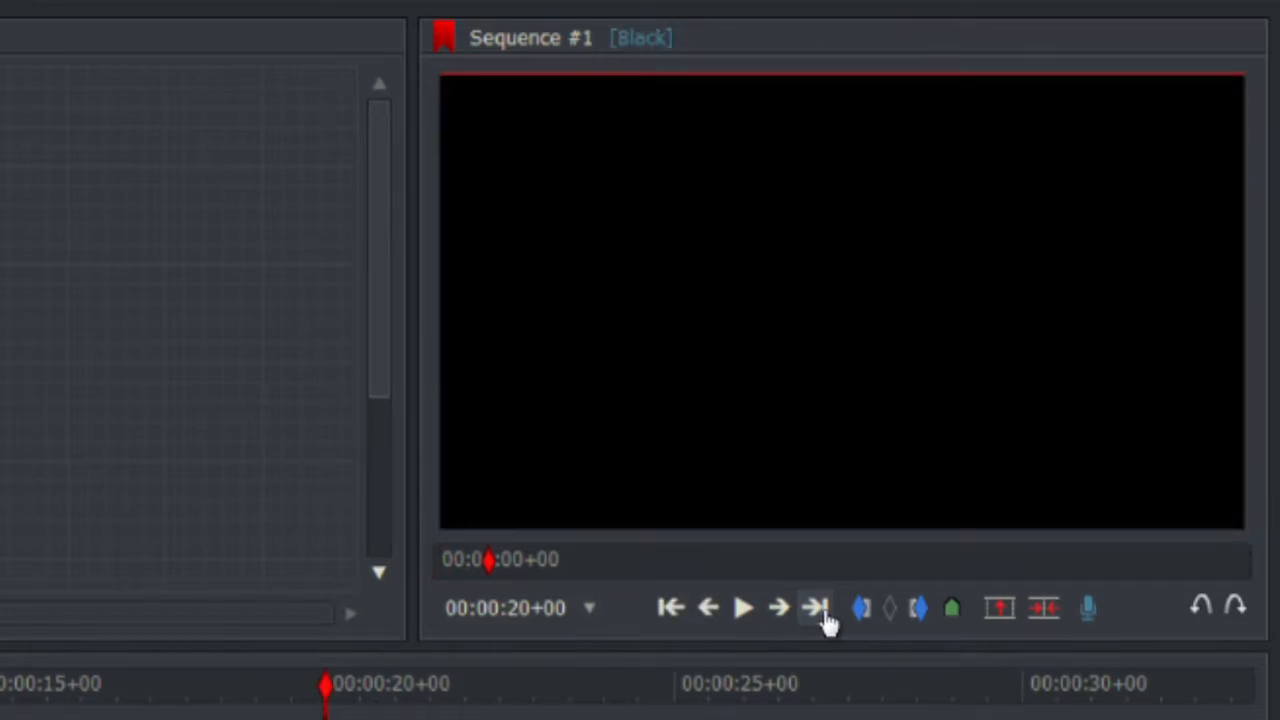
left_click(672, 609)
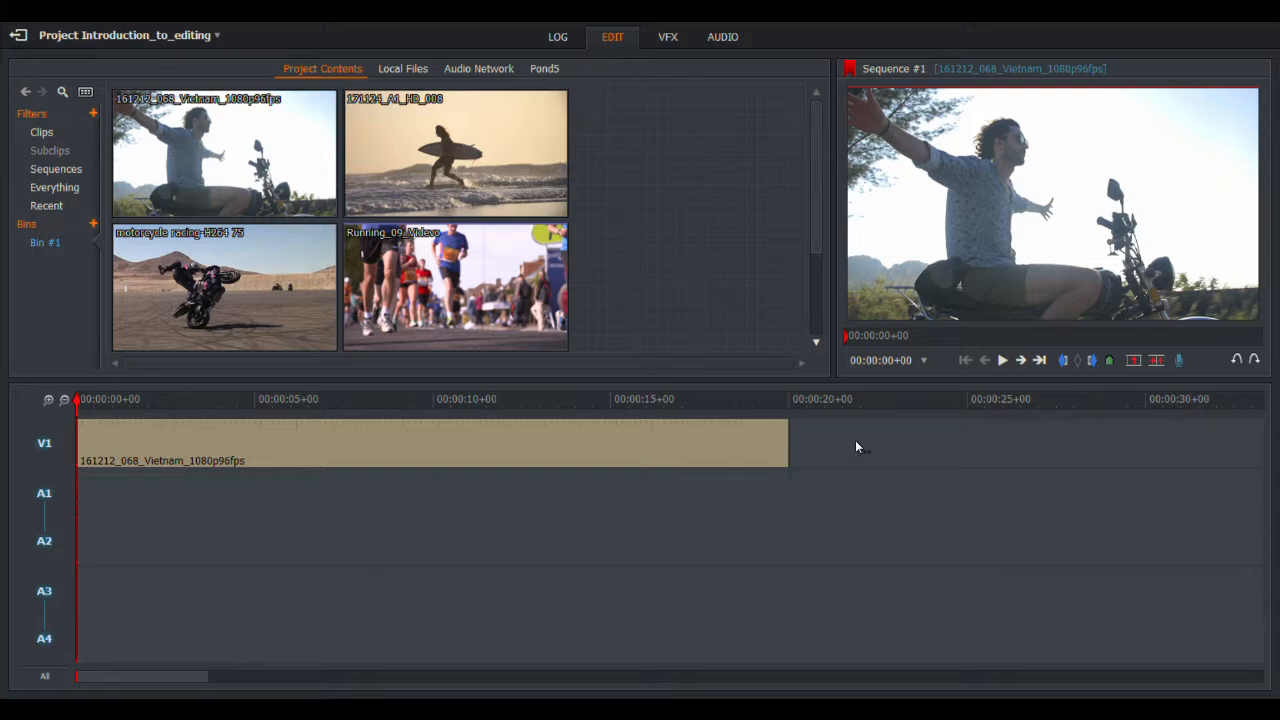
left_click(777, 404)
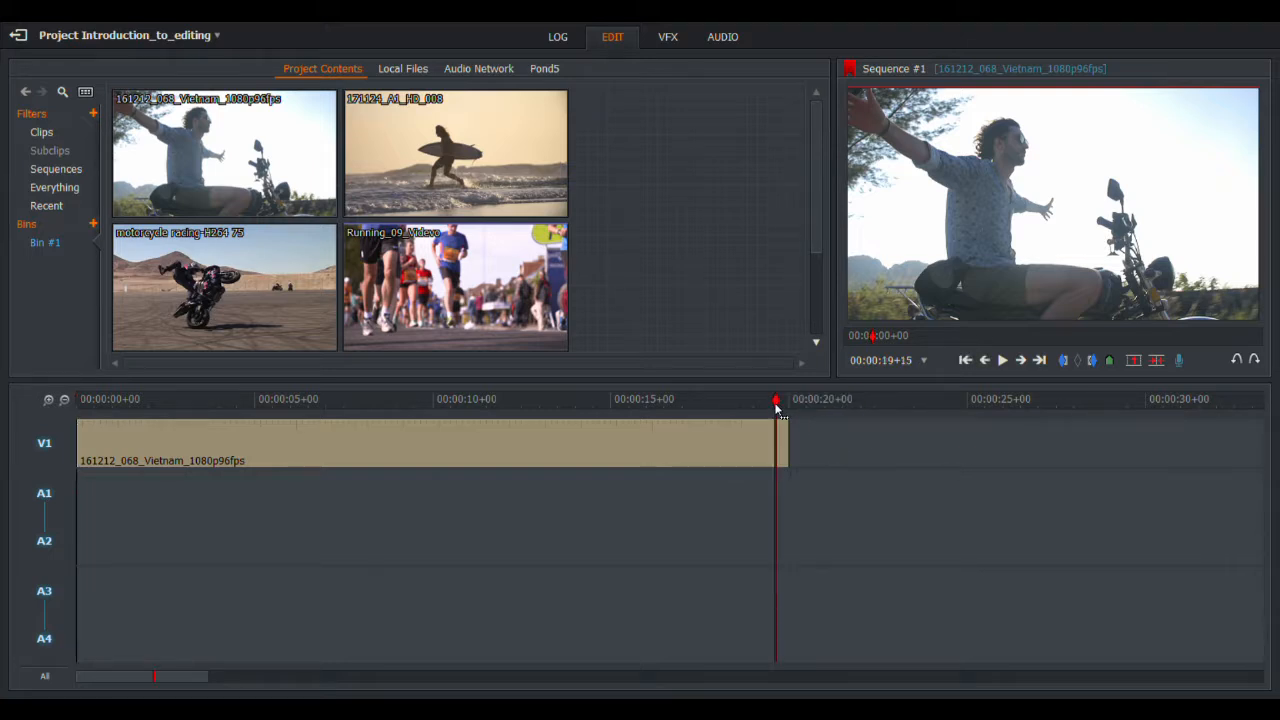
left_click(1004, 362)
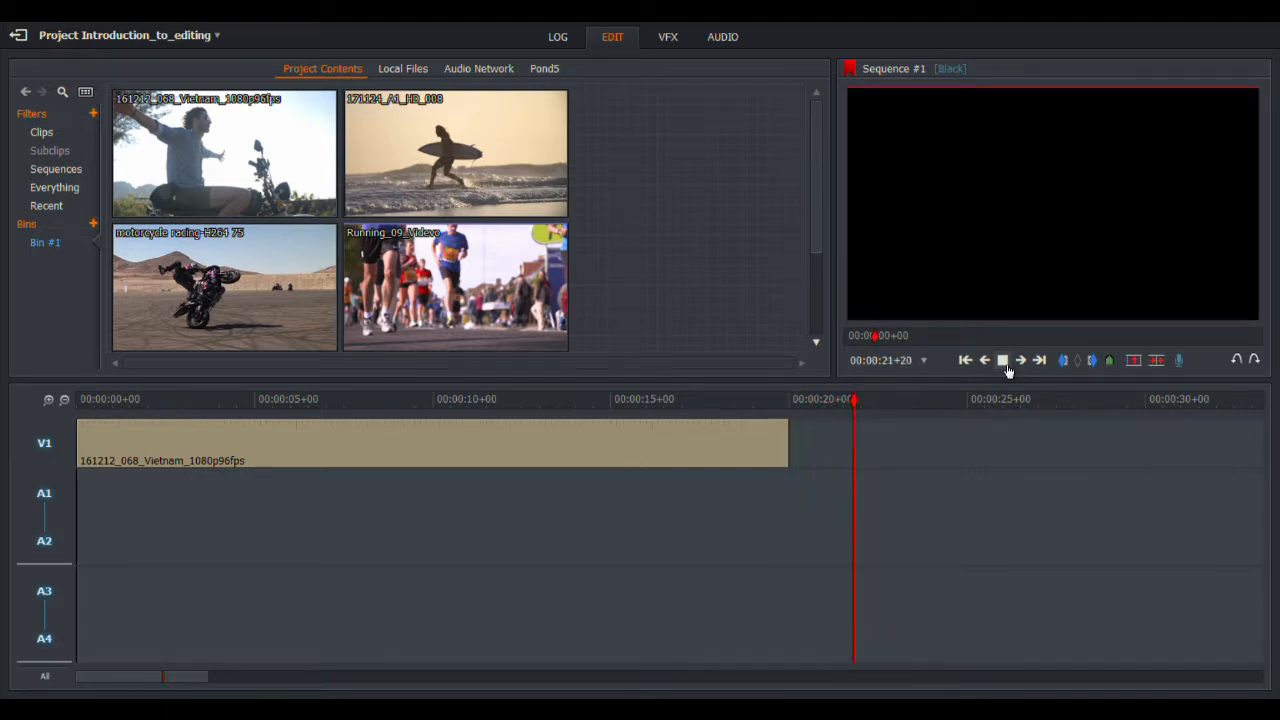
left_click(1004, 362)
left_click(767, 401)
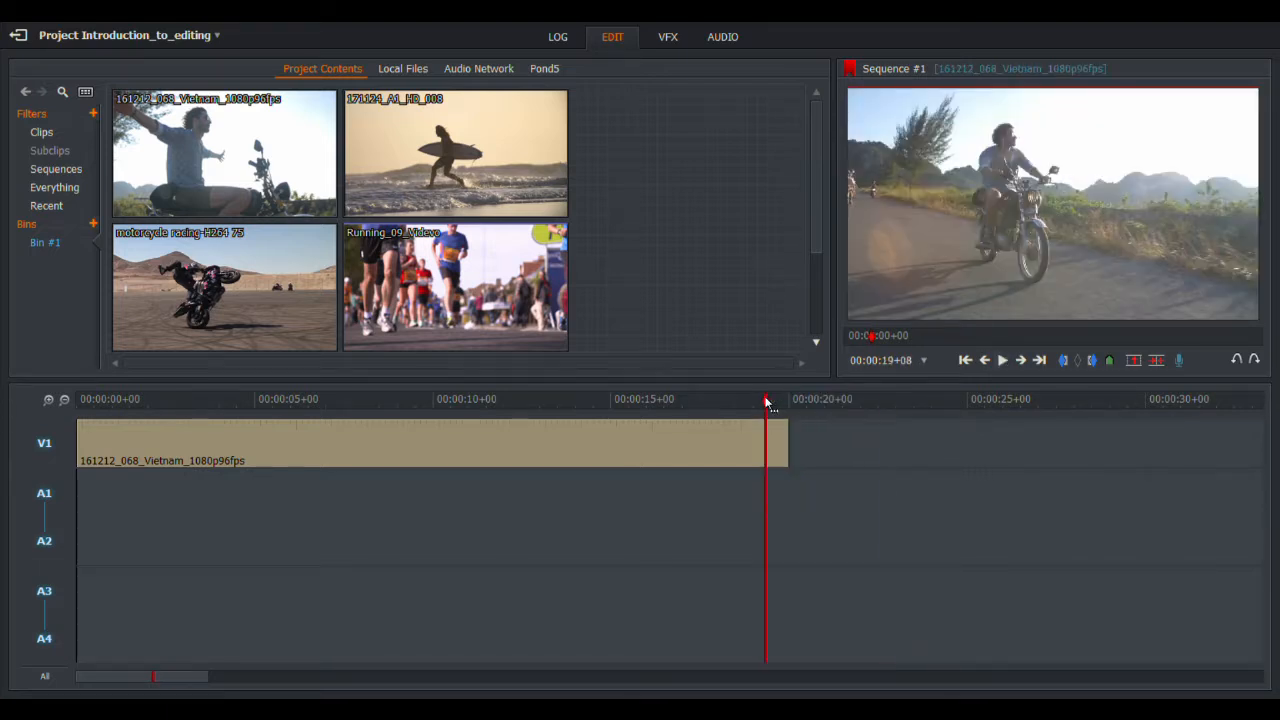
right_click(854, 447)
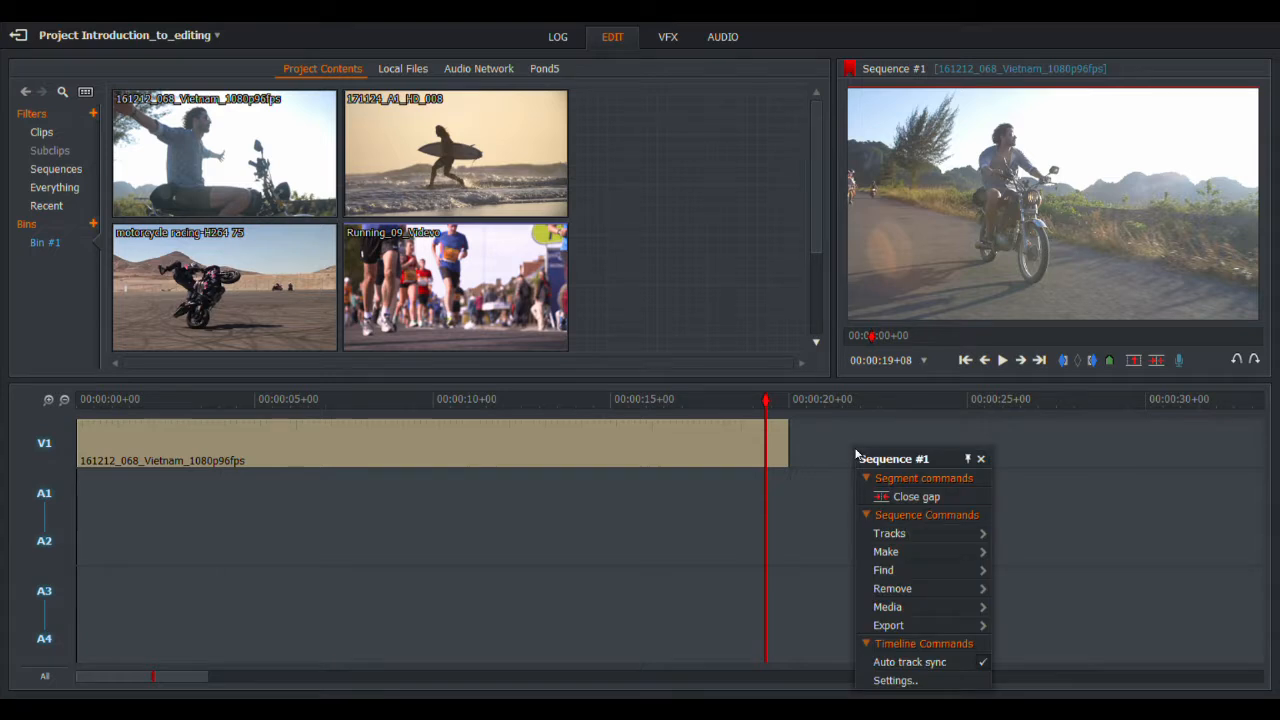
left_click(878, 497)
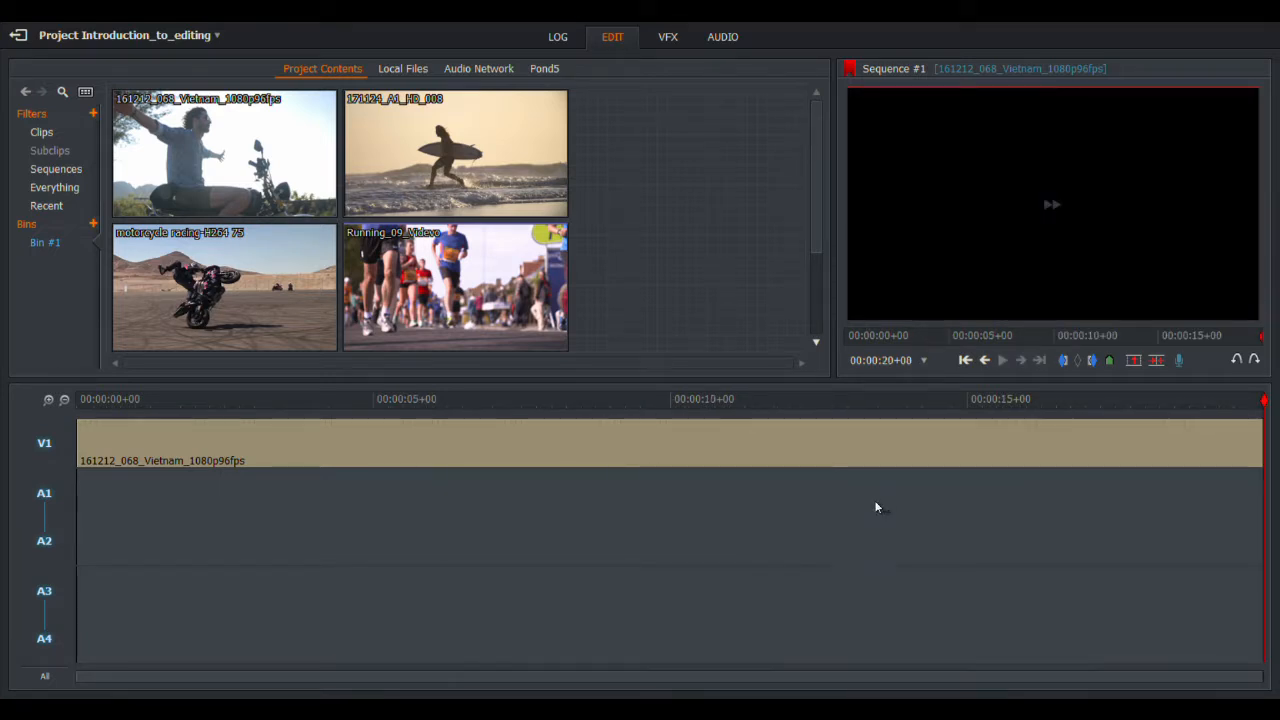
left_click(984, 362)
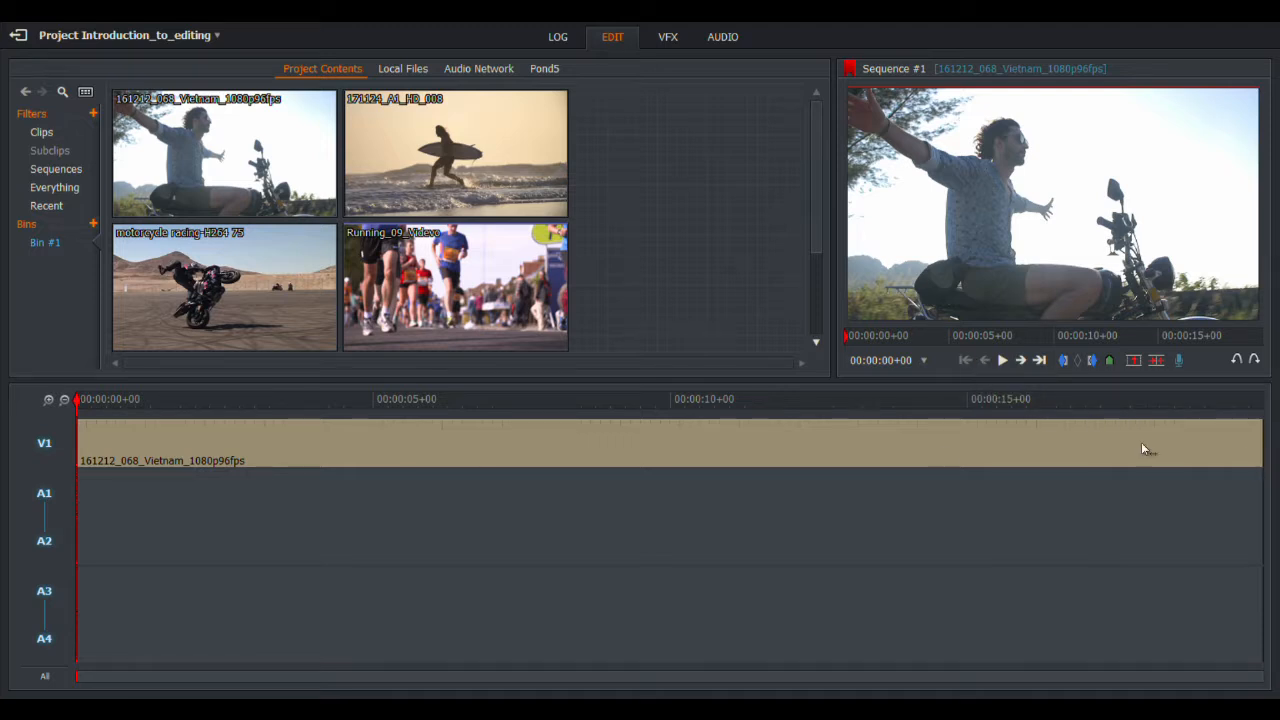
left_click(53, 401)
left_click(54, 400)
left_click(54, 400)
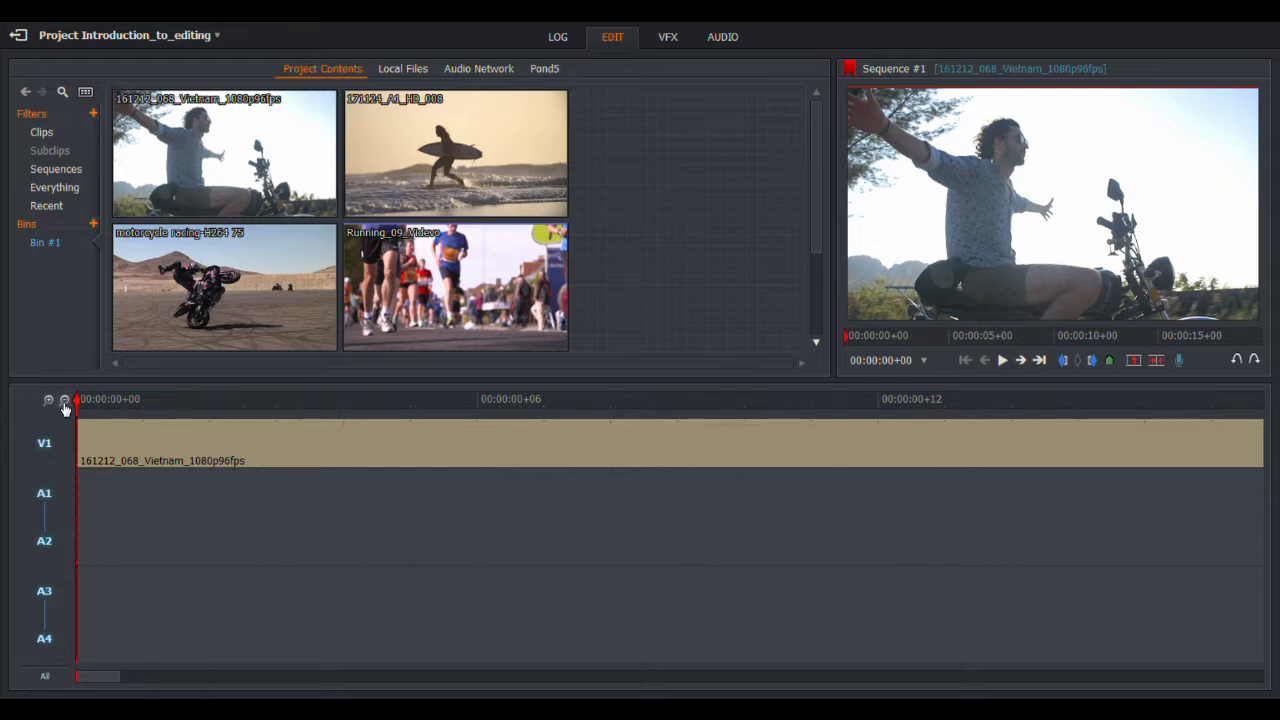
left_click(65, 405)
left_click(65, 405)
left_click(65, 405)
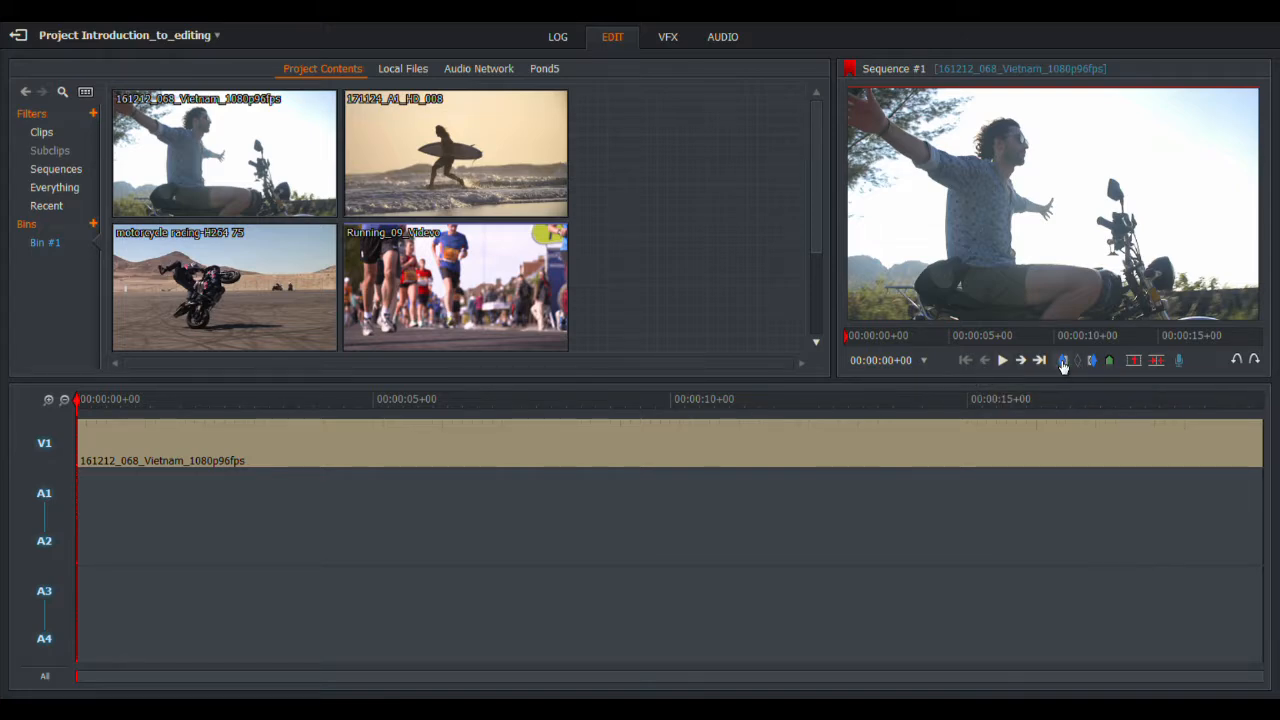
Step: Set an in point at 00:00:07+23 and an out point at 00:00:14+08, then scrub back
left_click(550, 398)
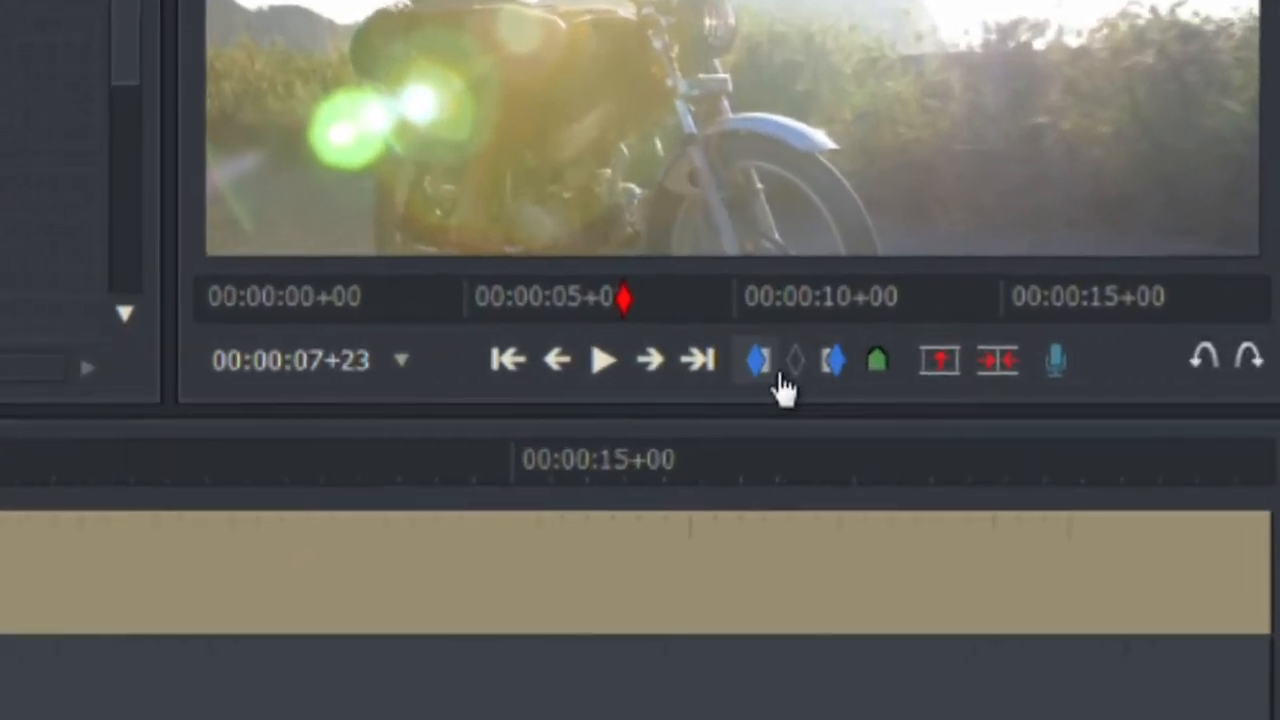
left_click(903, 360)
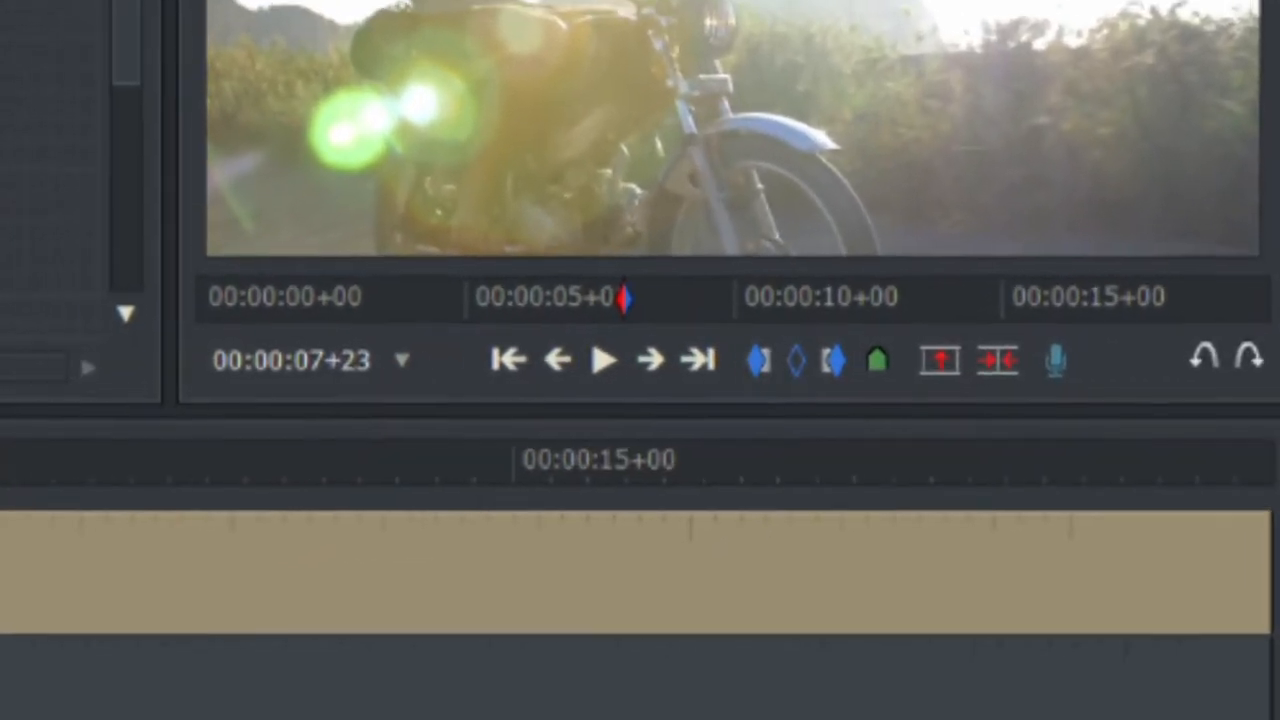
left_click(416, 459)
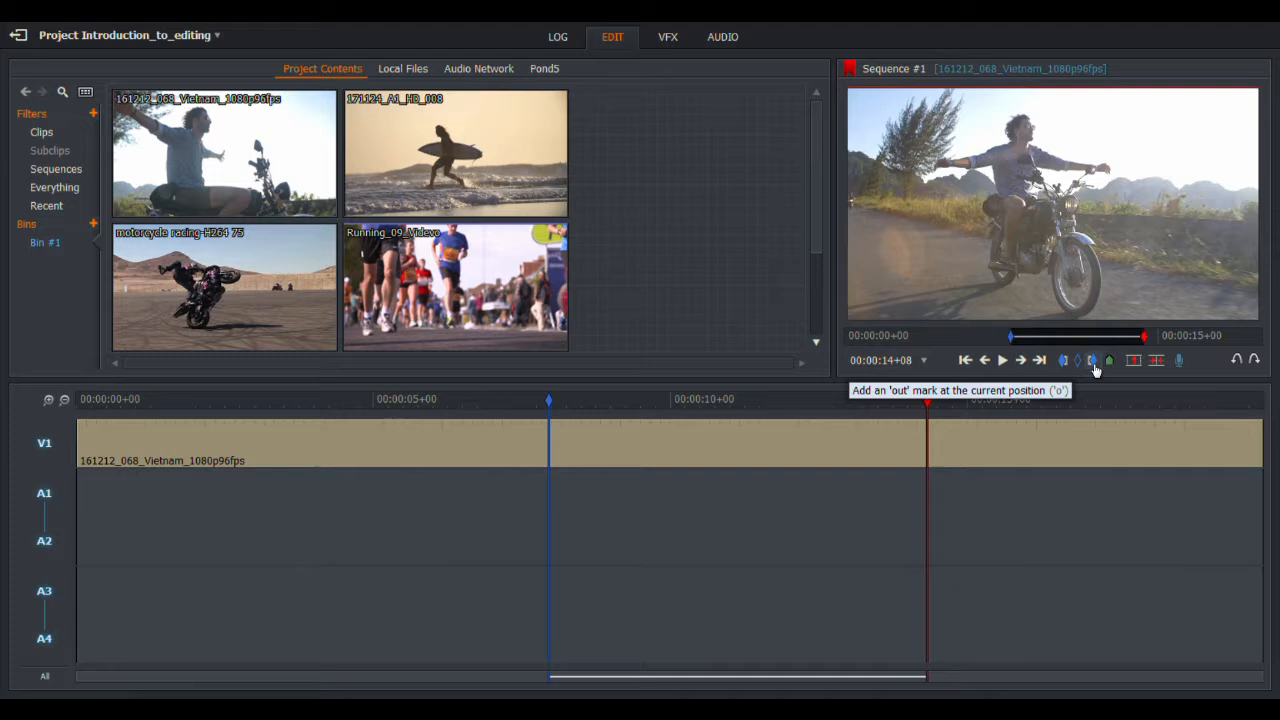
left_click(1027, 360)
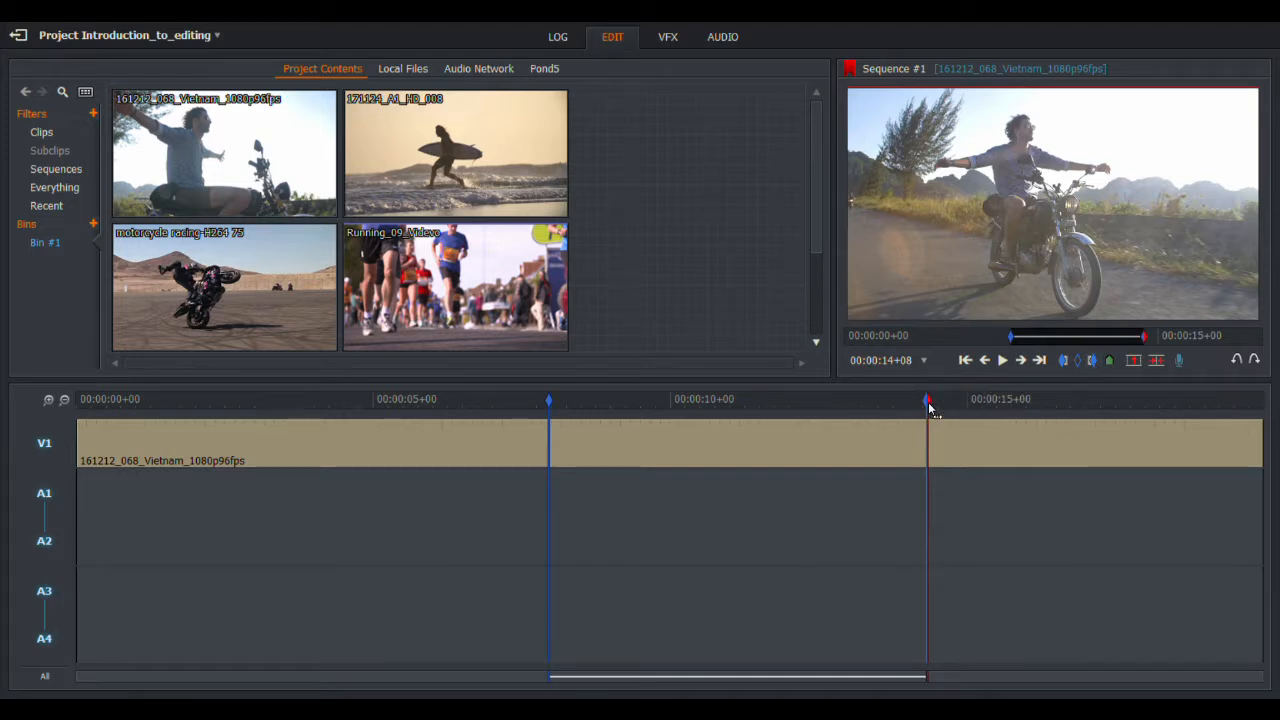
left_click_drag(928, 405, 551, 412)
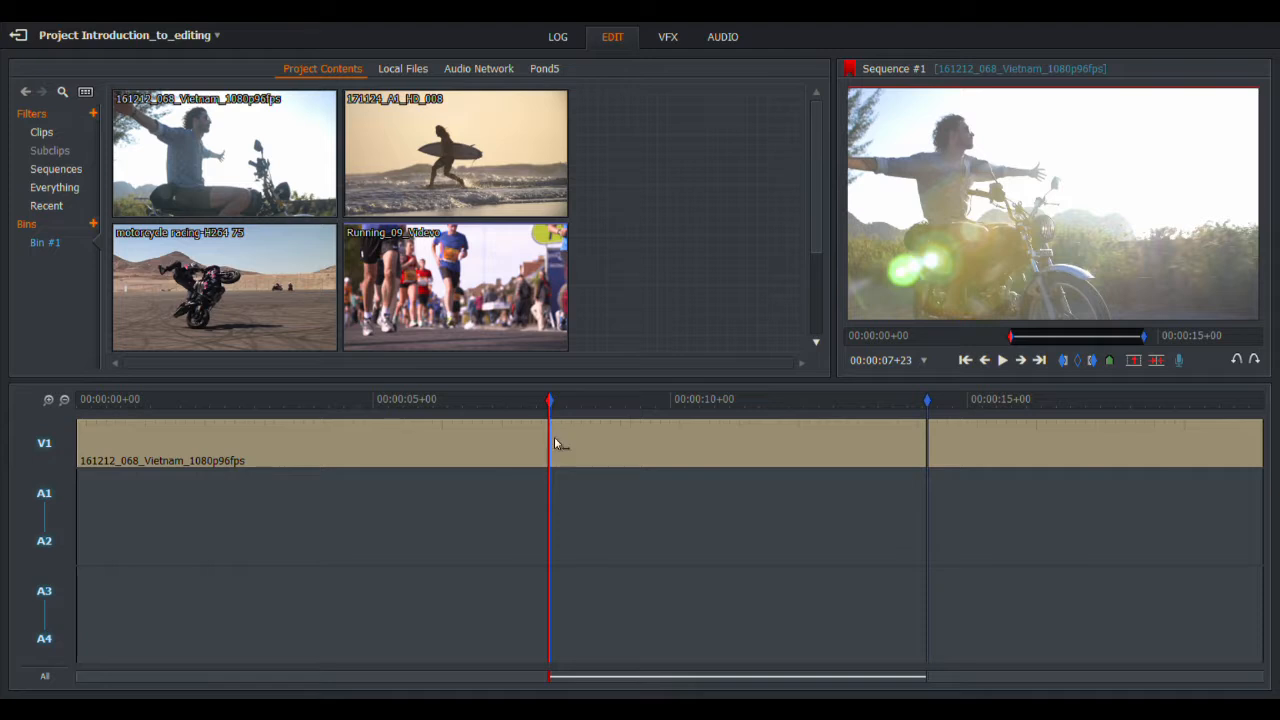
right_click(710, 510)
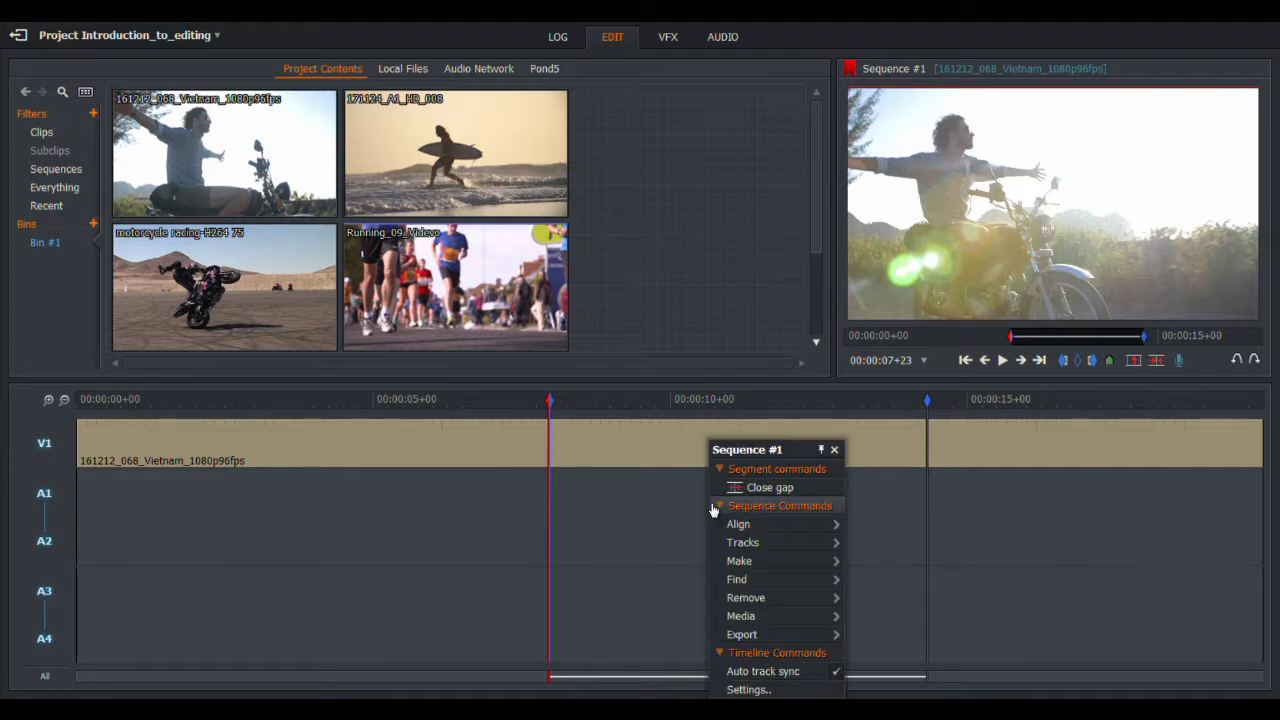
mouse_move(762, 640)
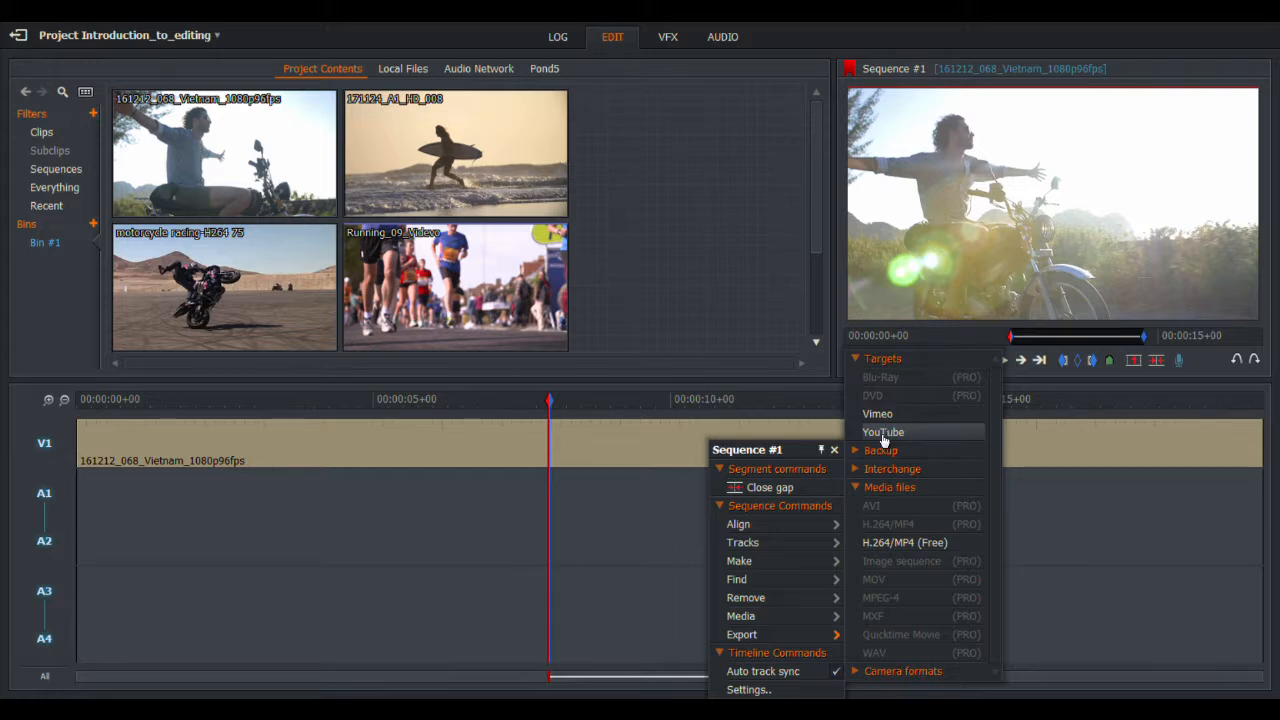
left_click(625, 515)
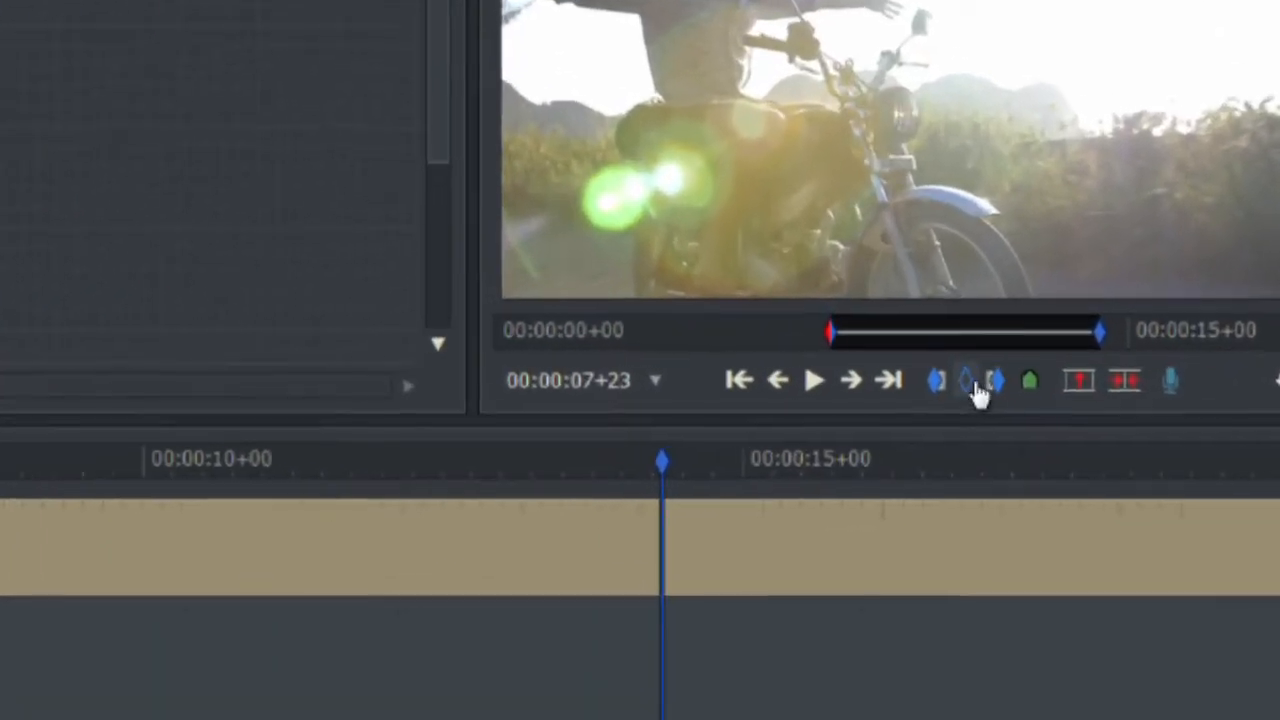
Step: Clear the in/out marks, play from about 2 seconds to 00:00:10+18, then return to about 5 seconds
left_click(970, 385)
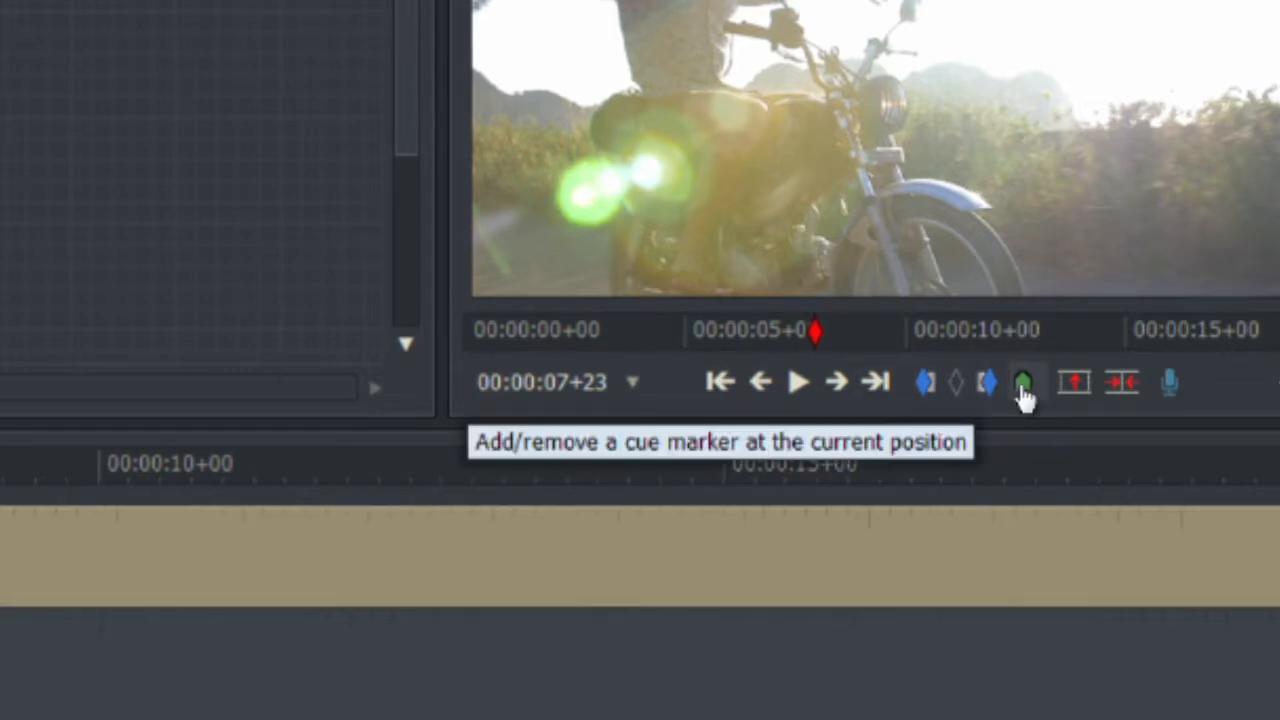
left_click_drag(815, 332, 663, 336)
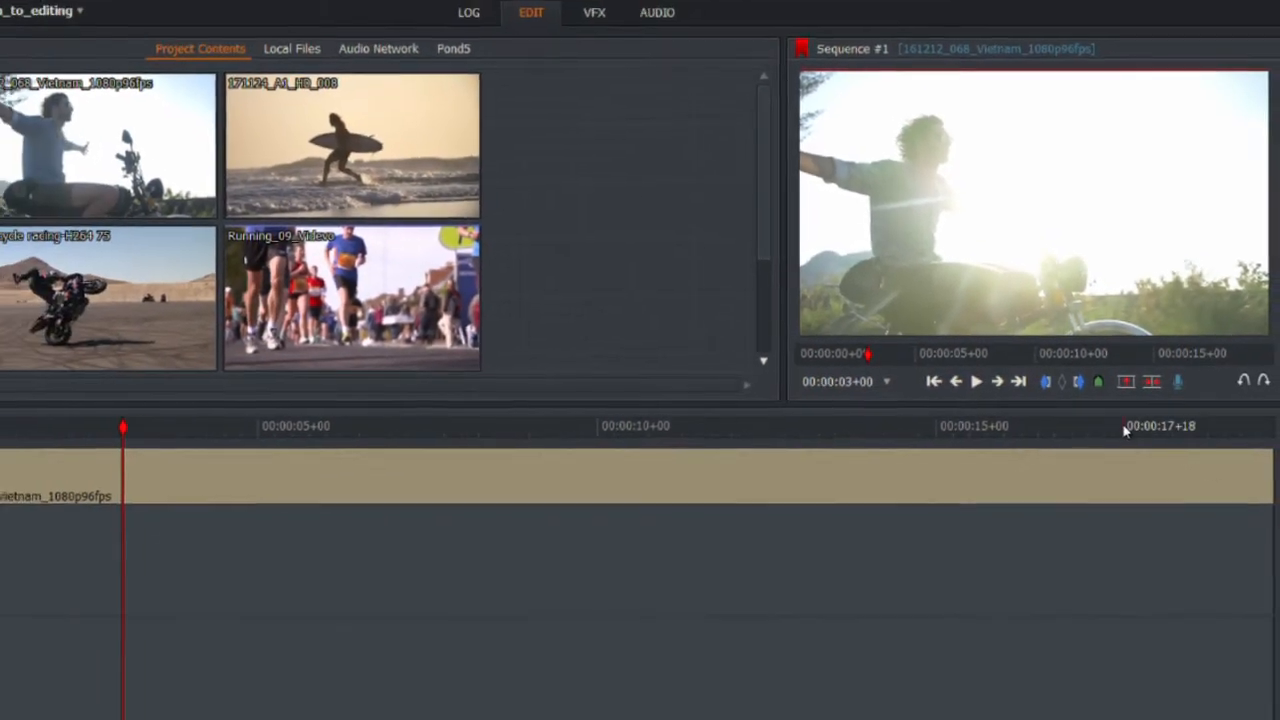
key("space")
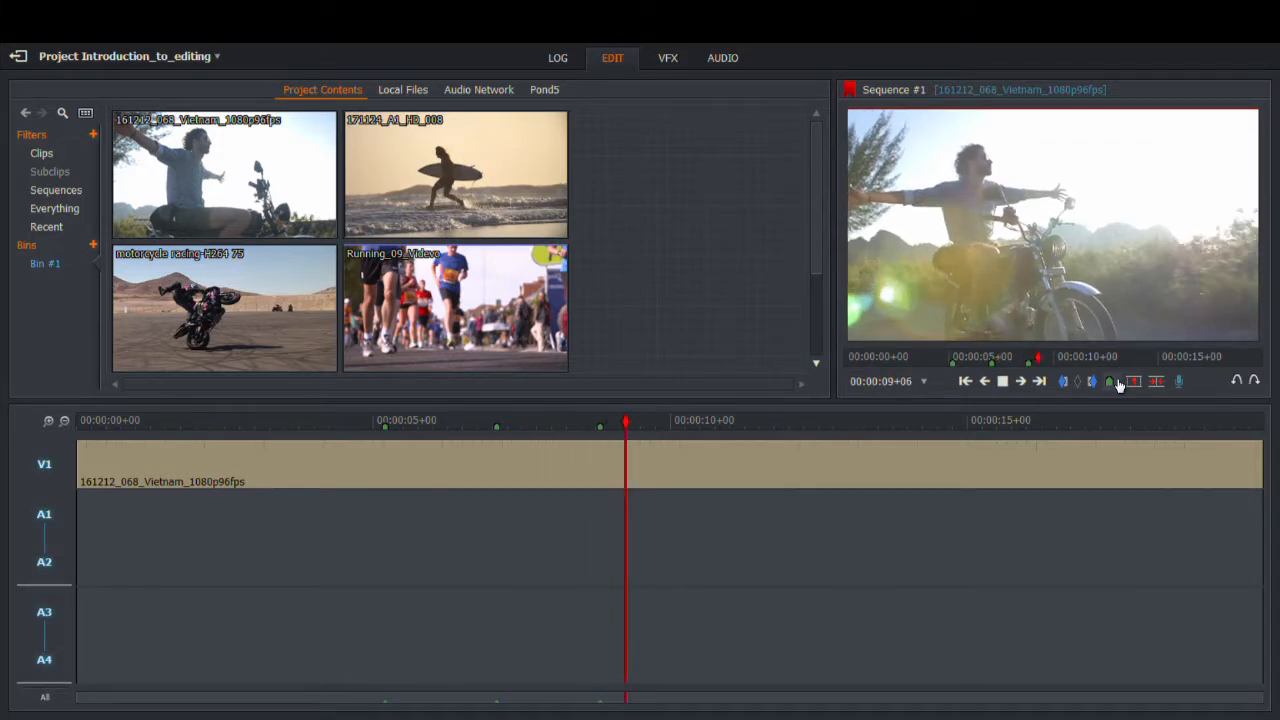
key("space")
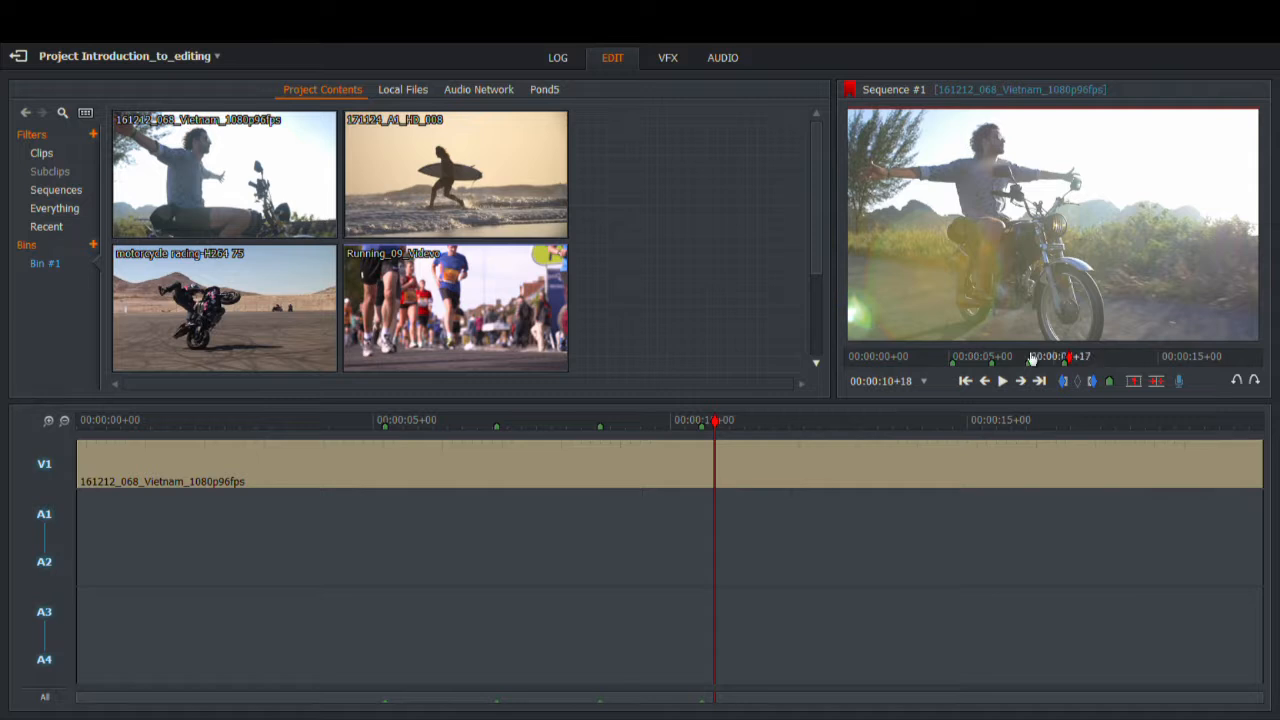
left_click_drag(1069, 358, 955, 354)
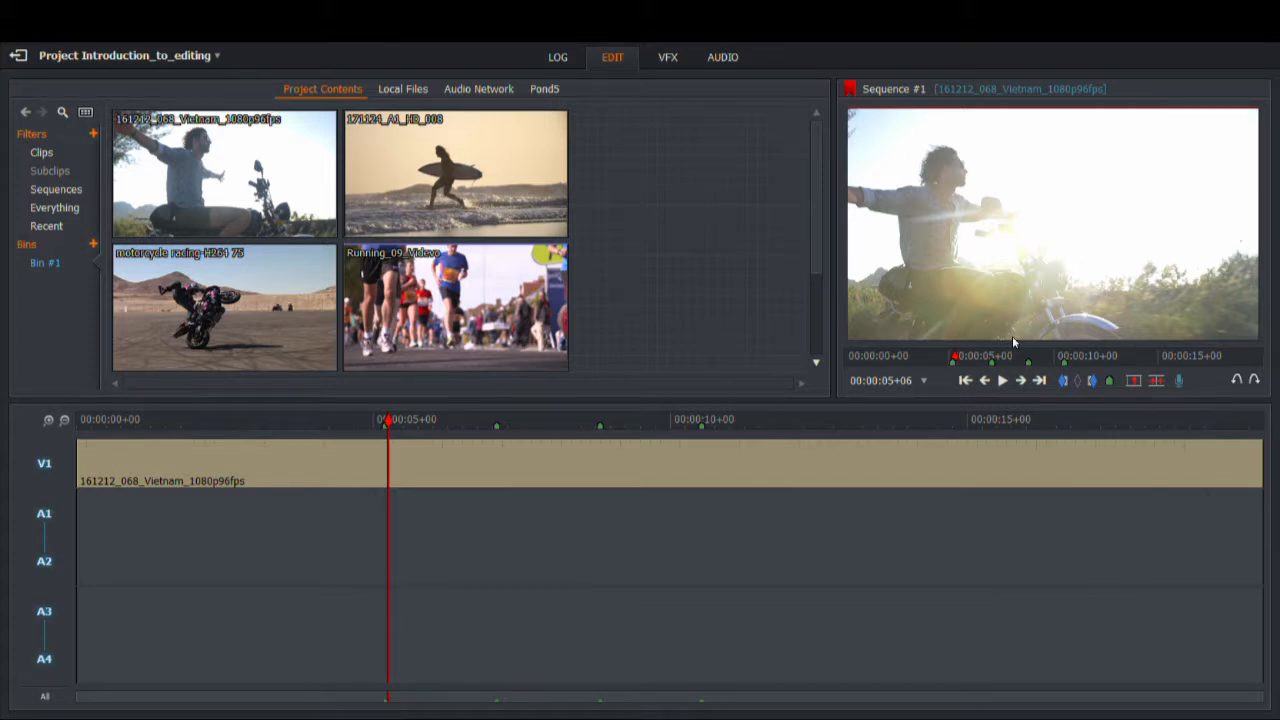
Step: Give Cue Marker 5 the description Music
left_click(1111, 385)
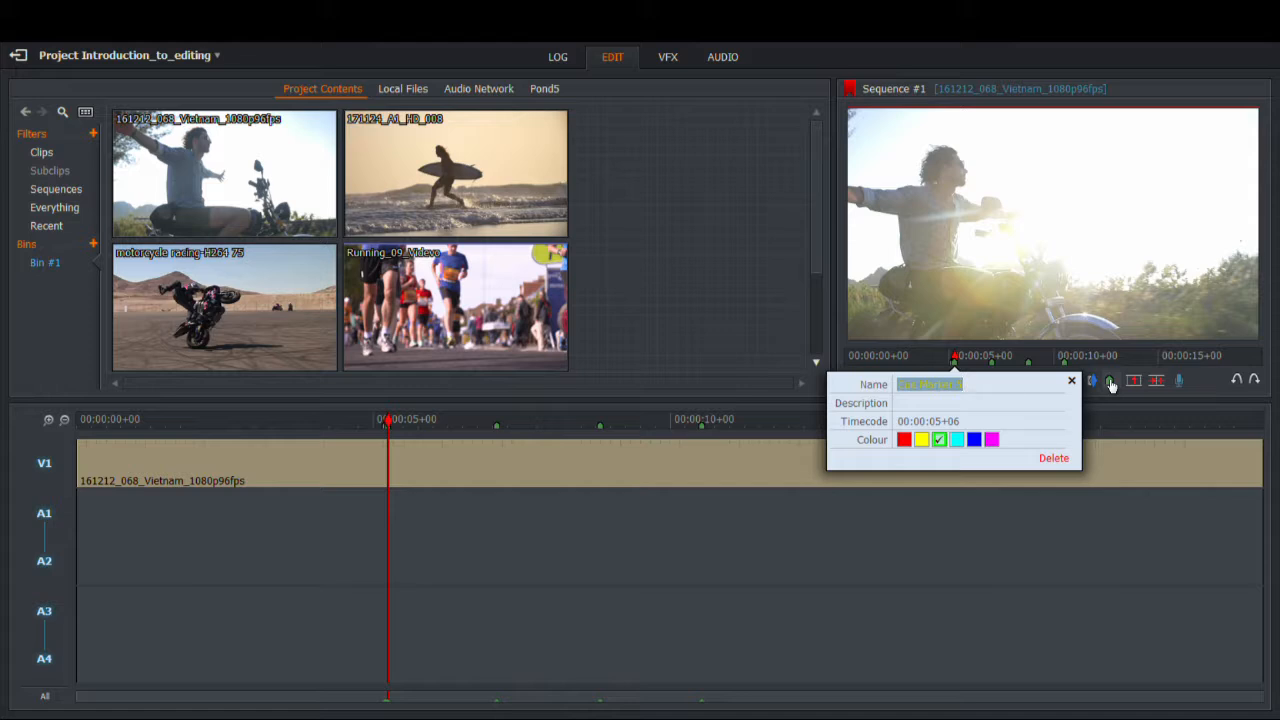
left_click(931, 412)
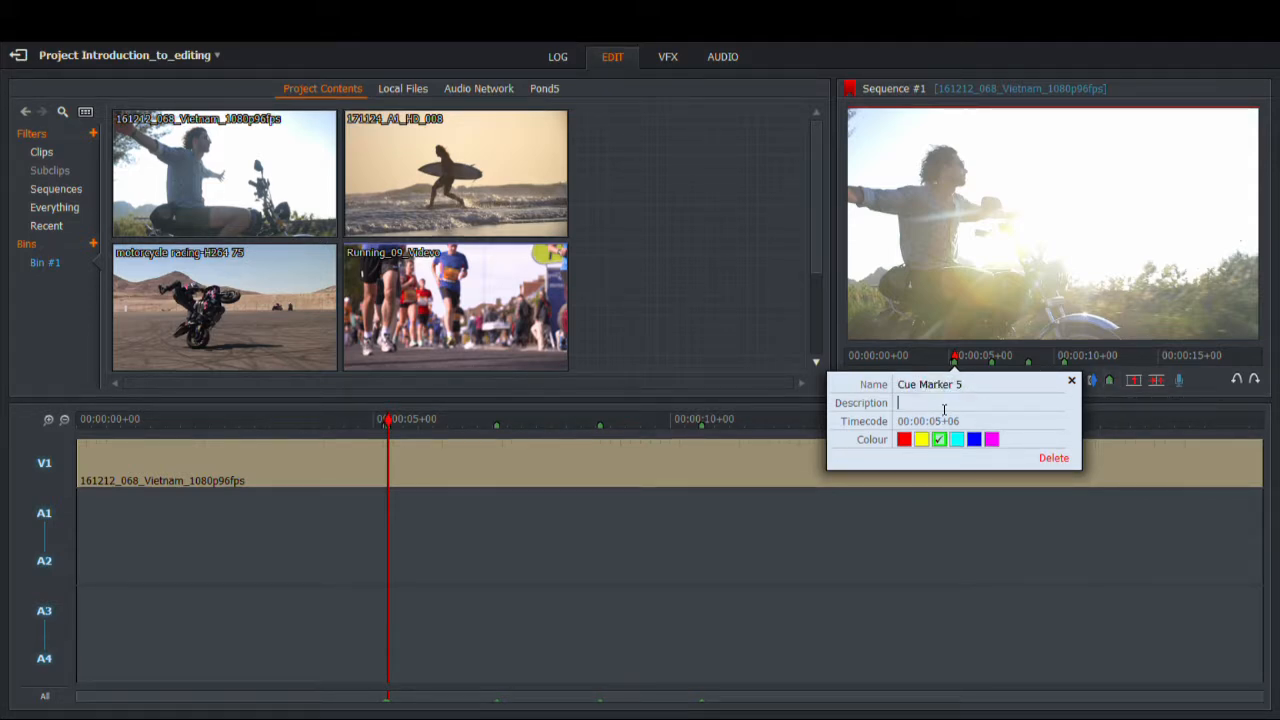
type("Music")
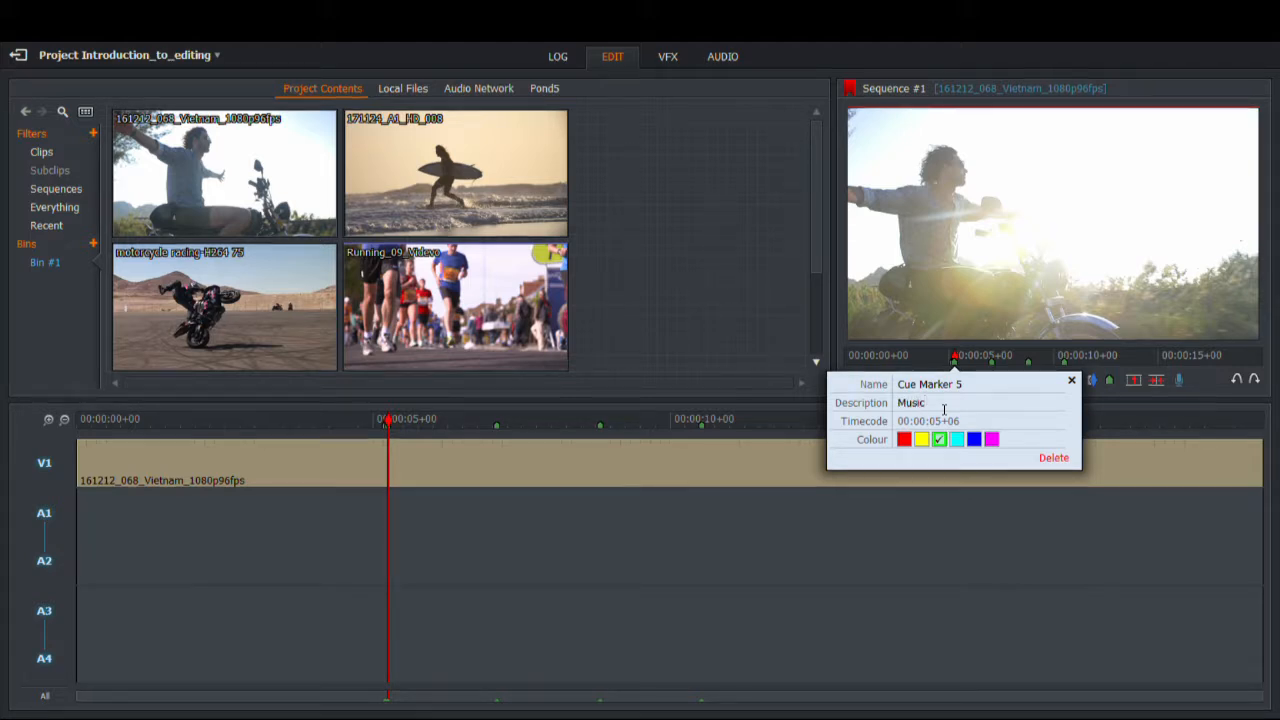
left_click(1071, 381)
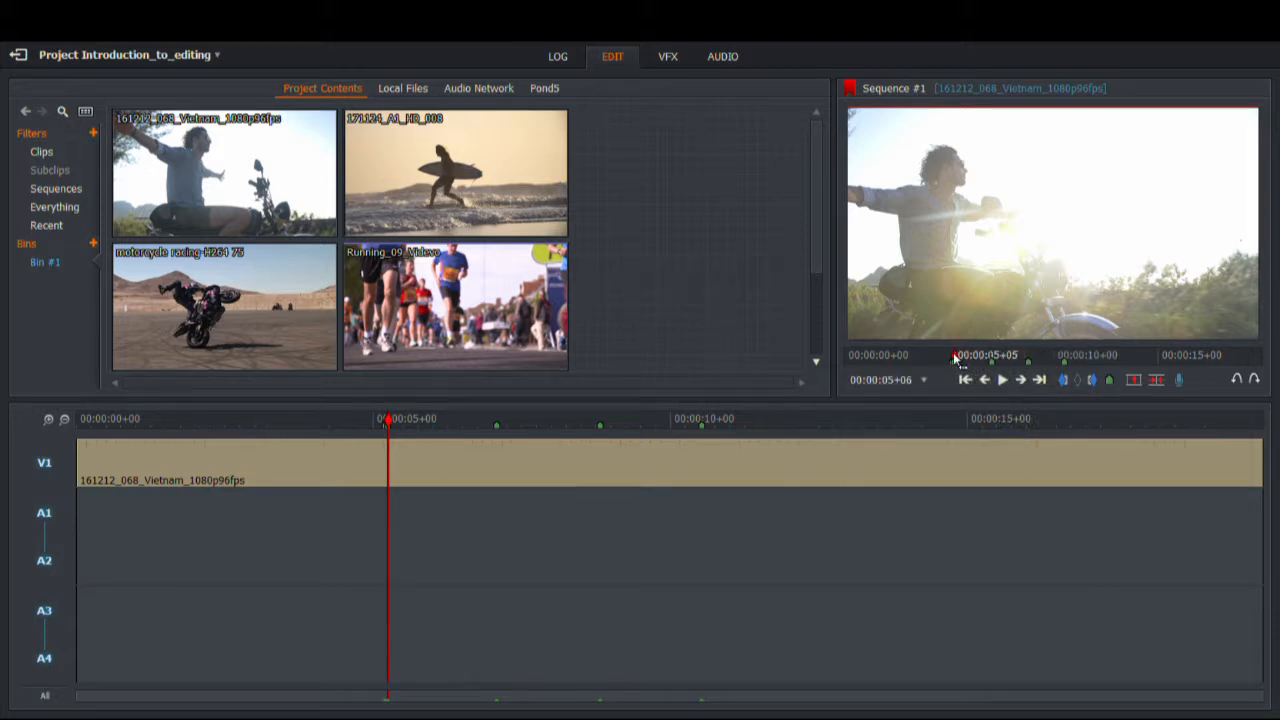
Step: Add a yellow cue marker at 00:00:05+16
left_click(972, 358)
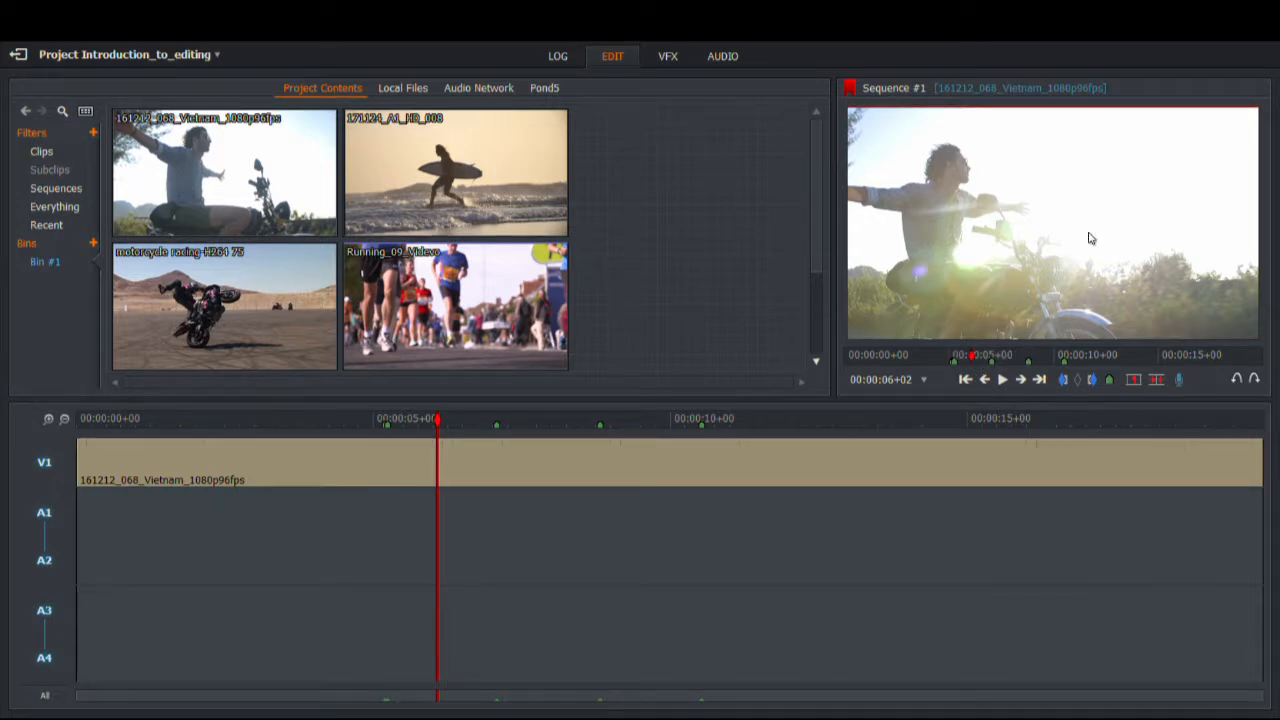
left_click(977, 370)
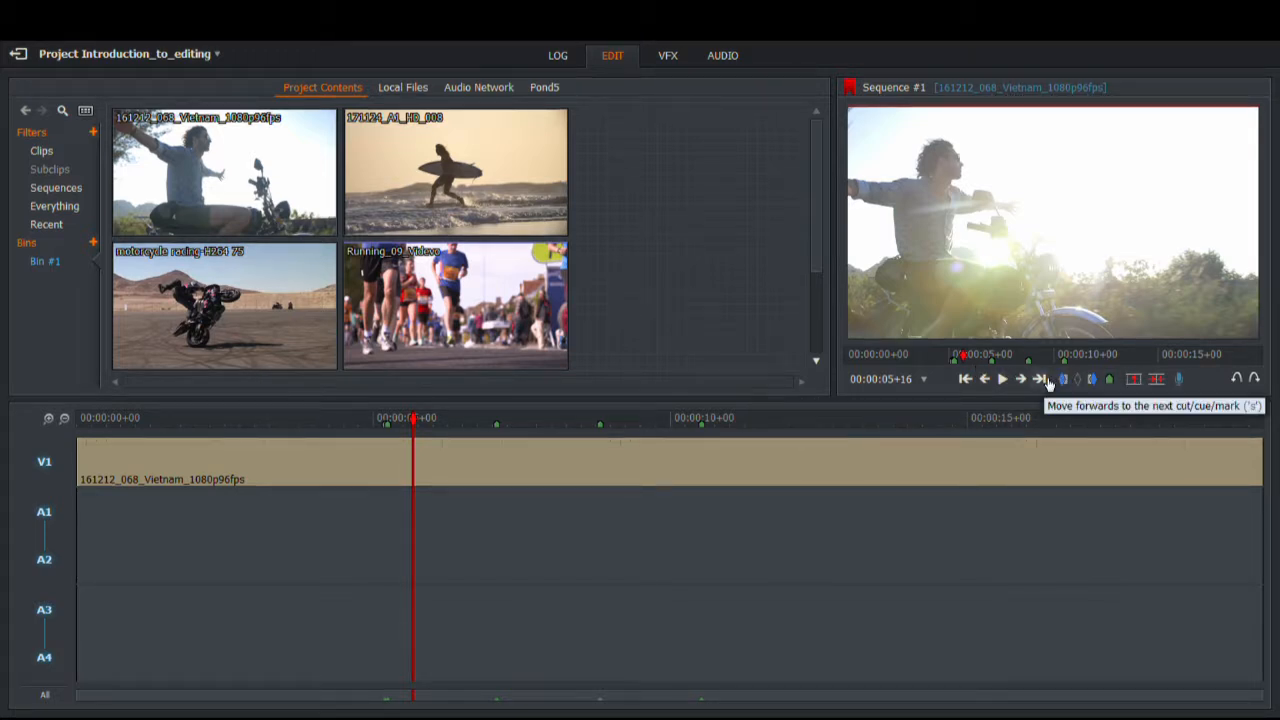
left_click(1113, 381)
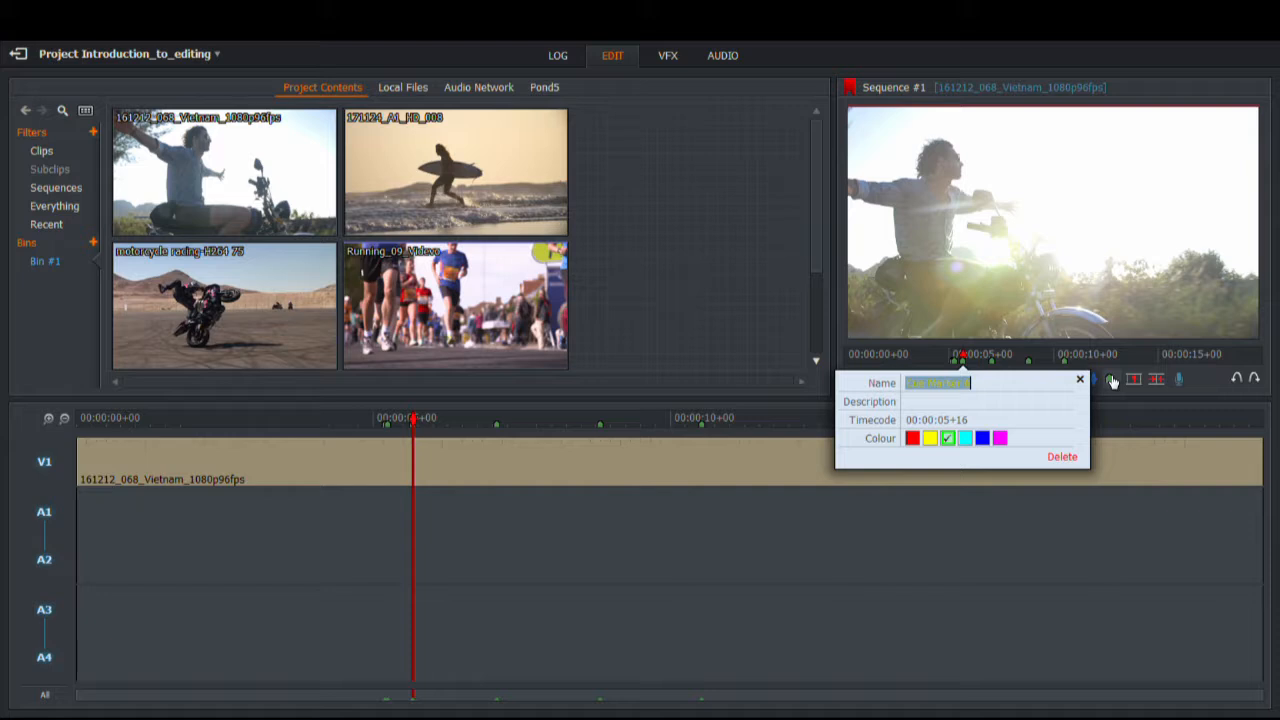
left_click(930, 444)
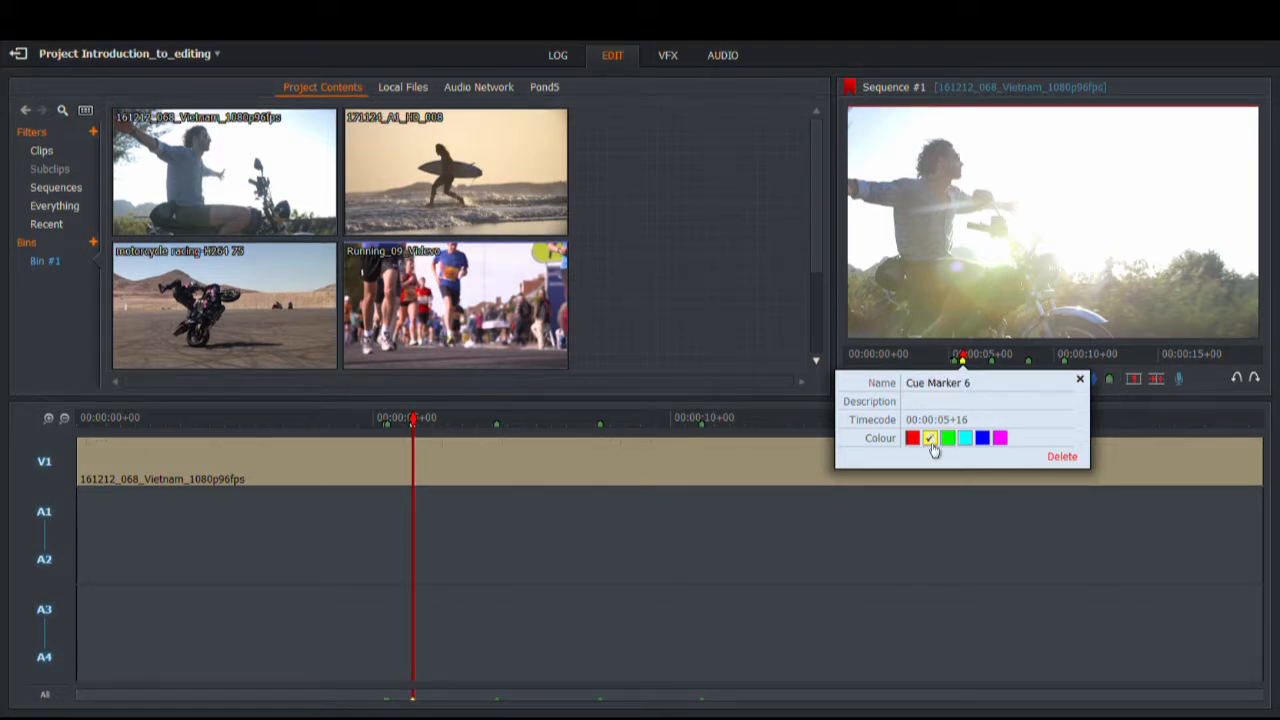
left_click(1081, 380)
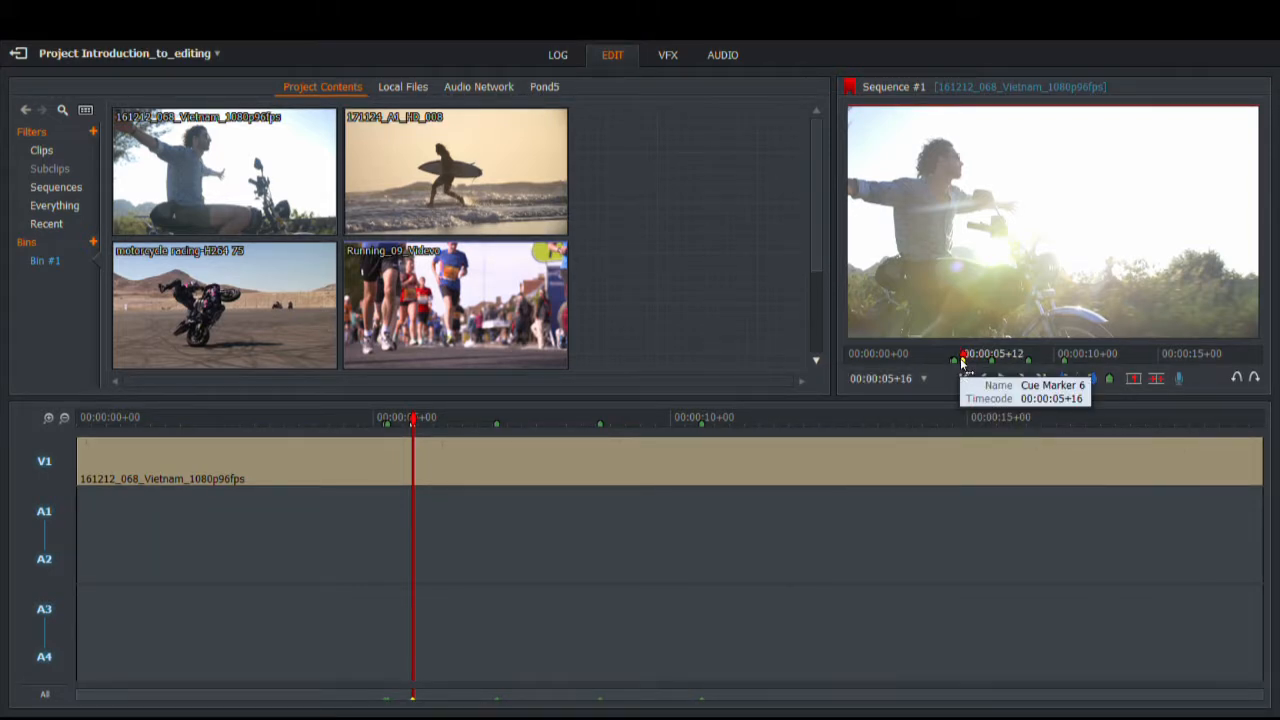
Step: During playback, add cue markers and make the one at 00:00:09+13 yellow
key("space")
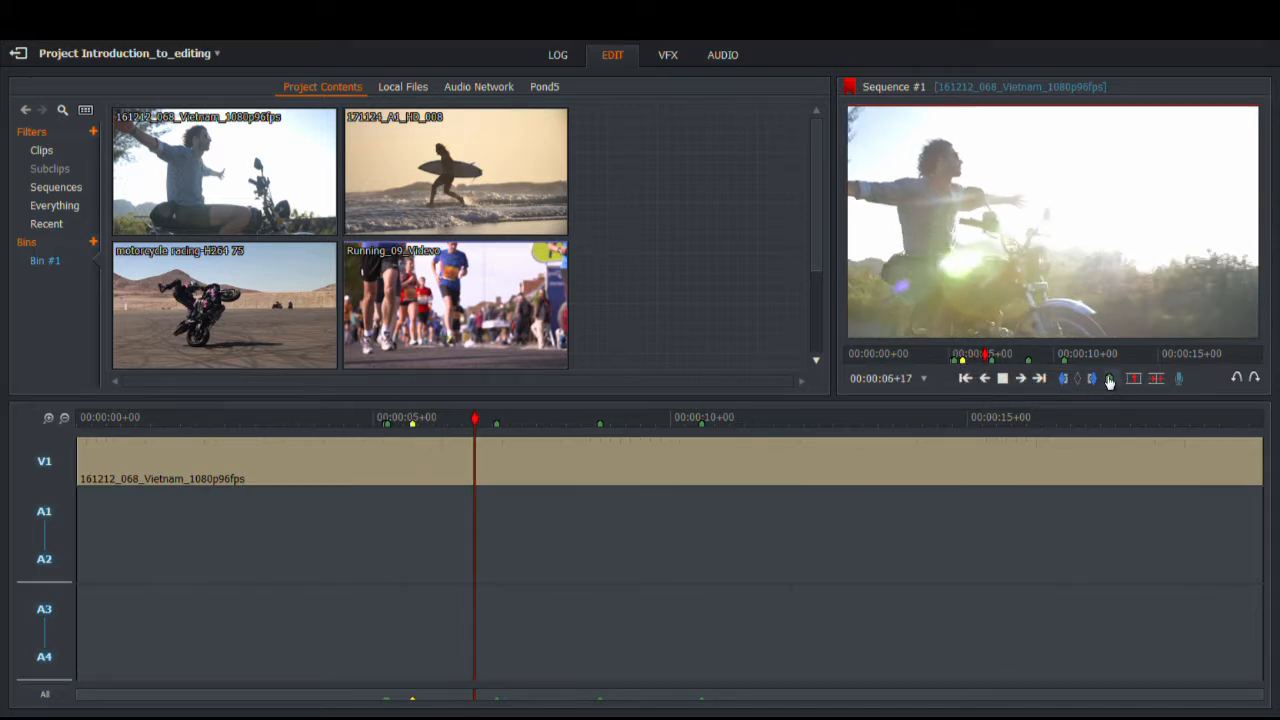
left_click(1109, 381)
left_click(1112, 380)
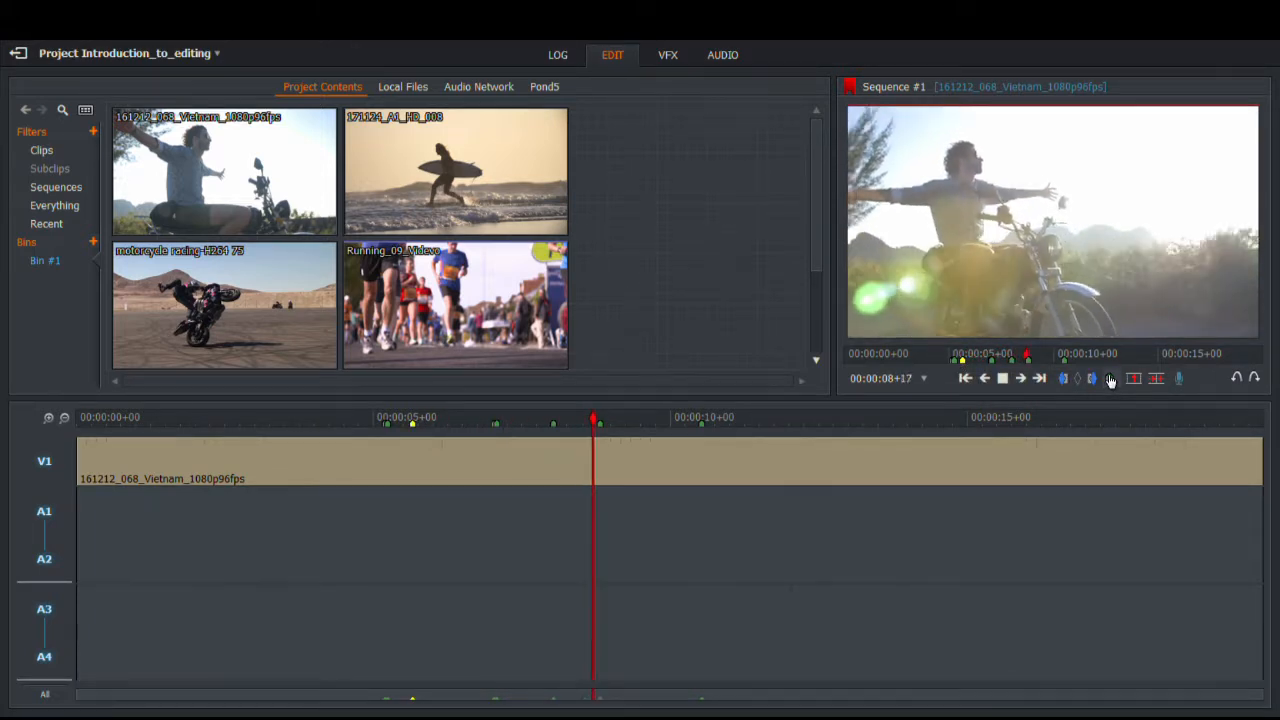
left_click(1116, 380)
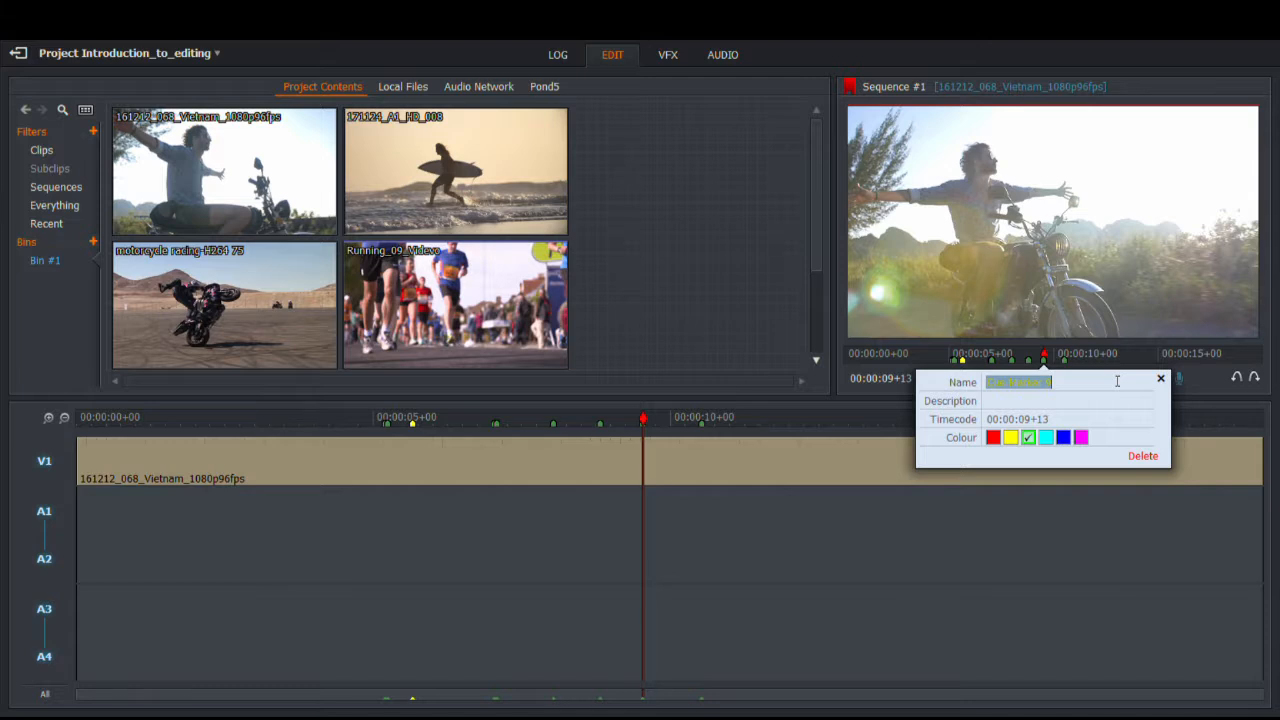
left_click(1013, 441)
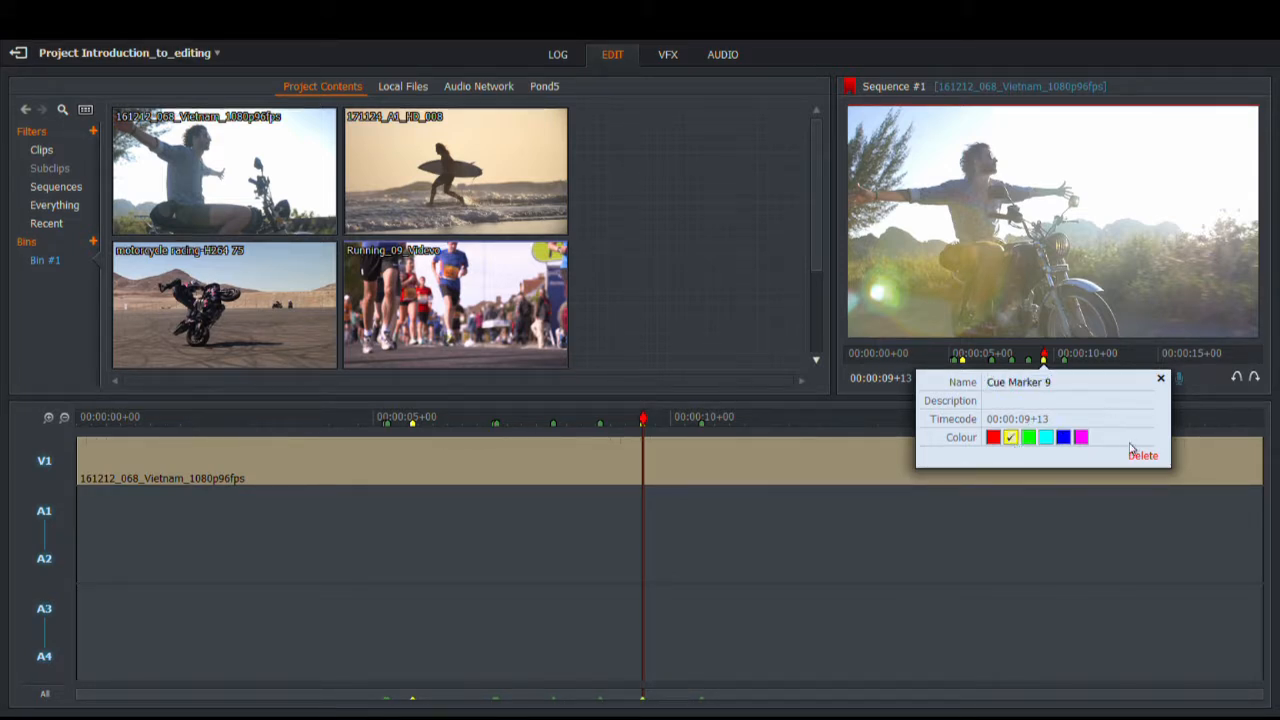
left_click(1160, 378)
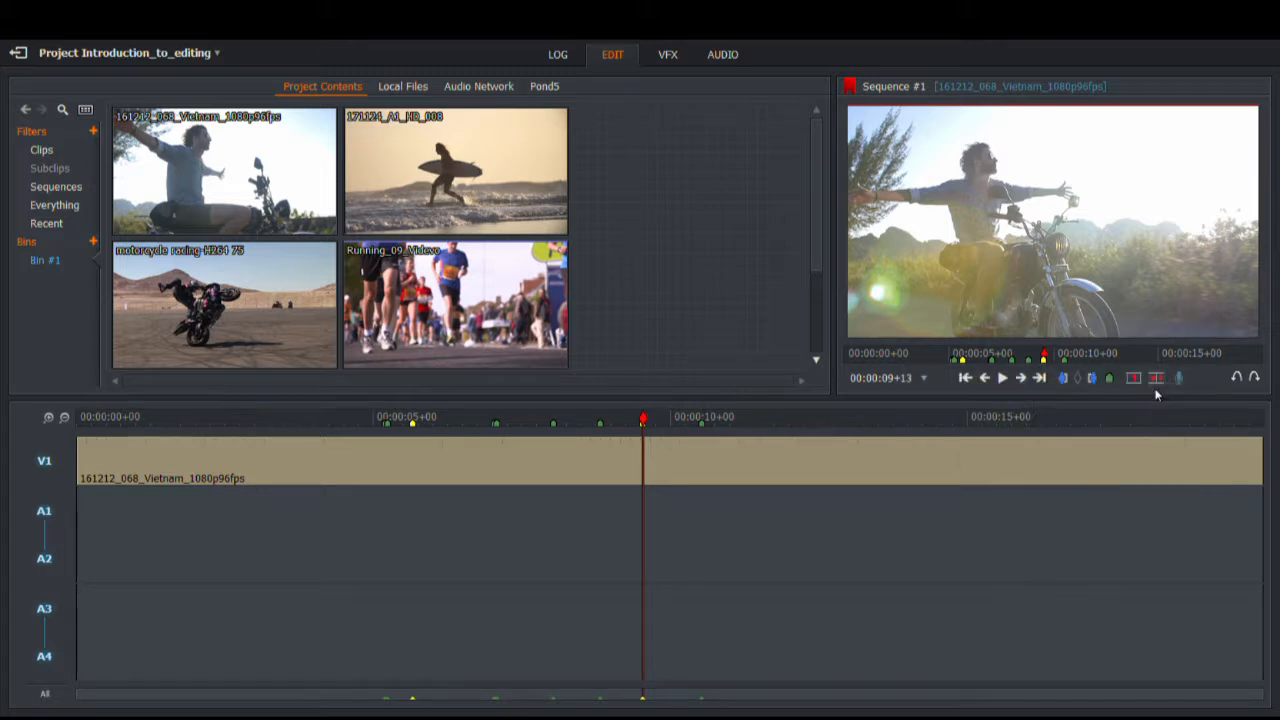
Step: Add a yellow cue marker at 00:00:10+21
key("space")
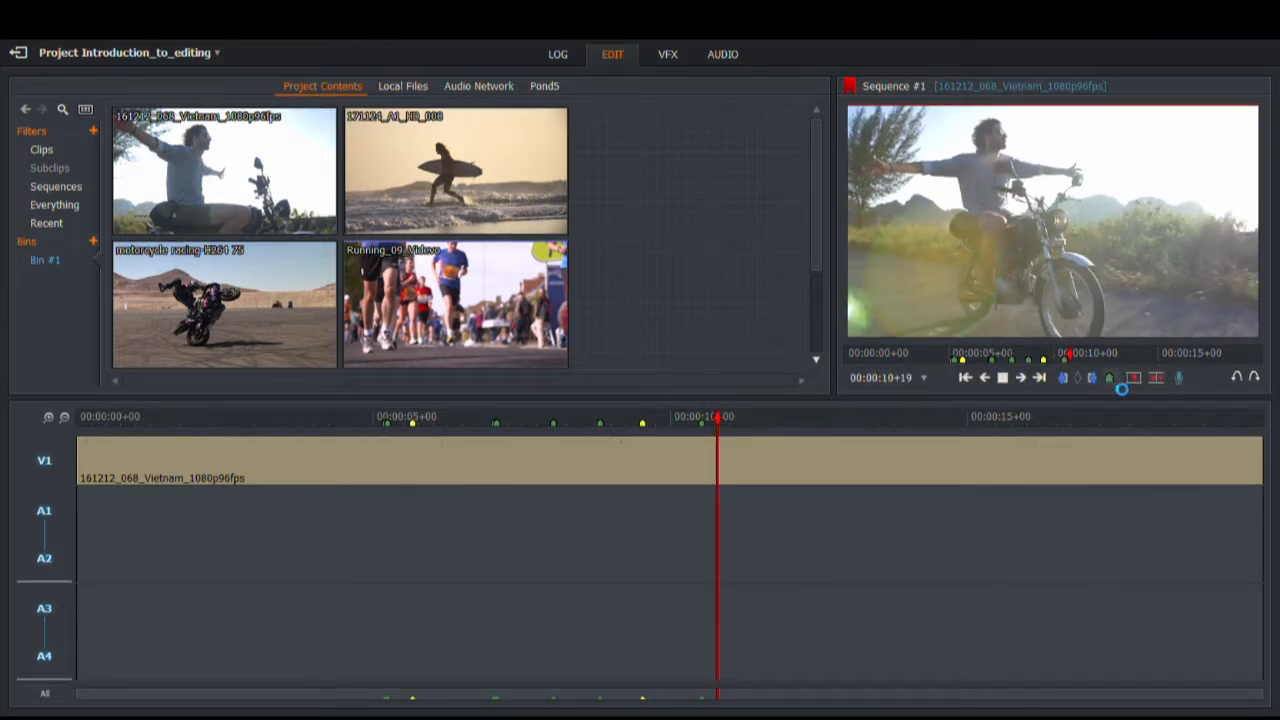
left_click(1110, 378)
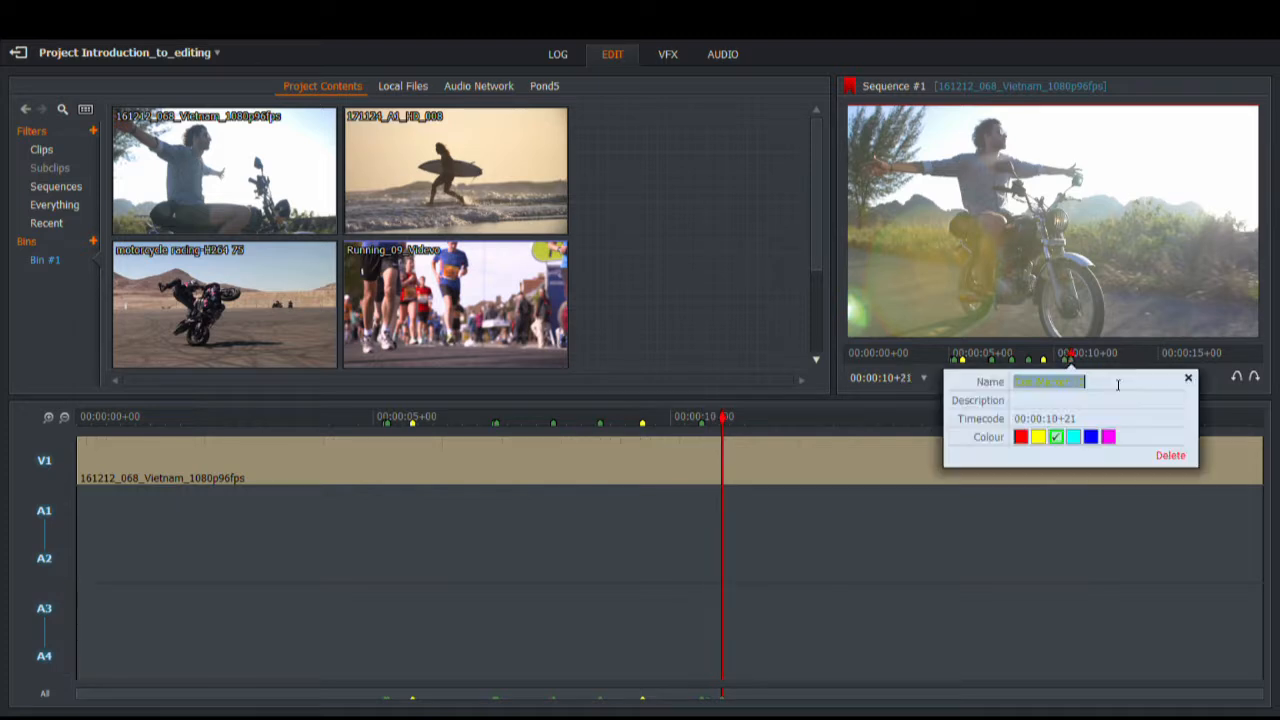
left_click(1038, 440)
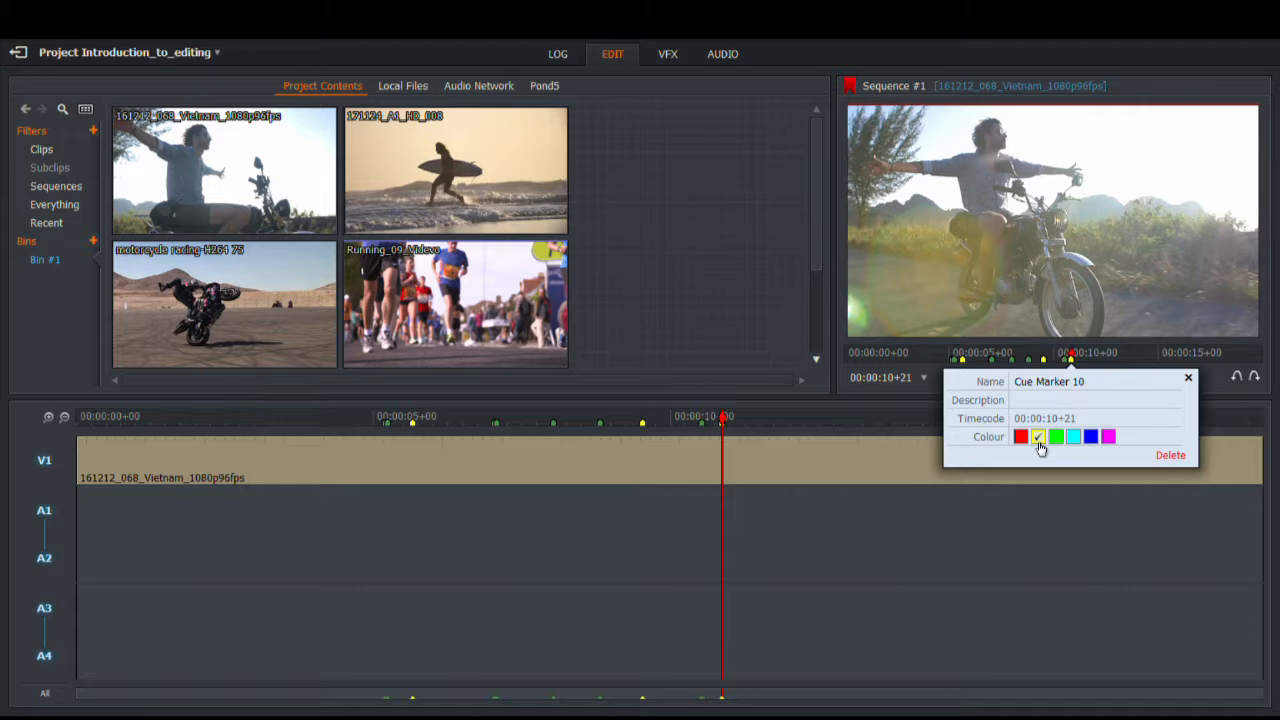
left_click(1188, 377)
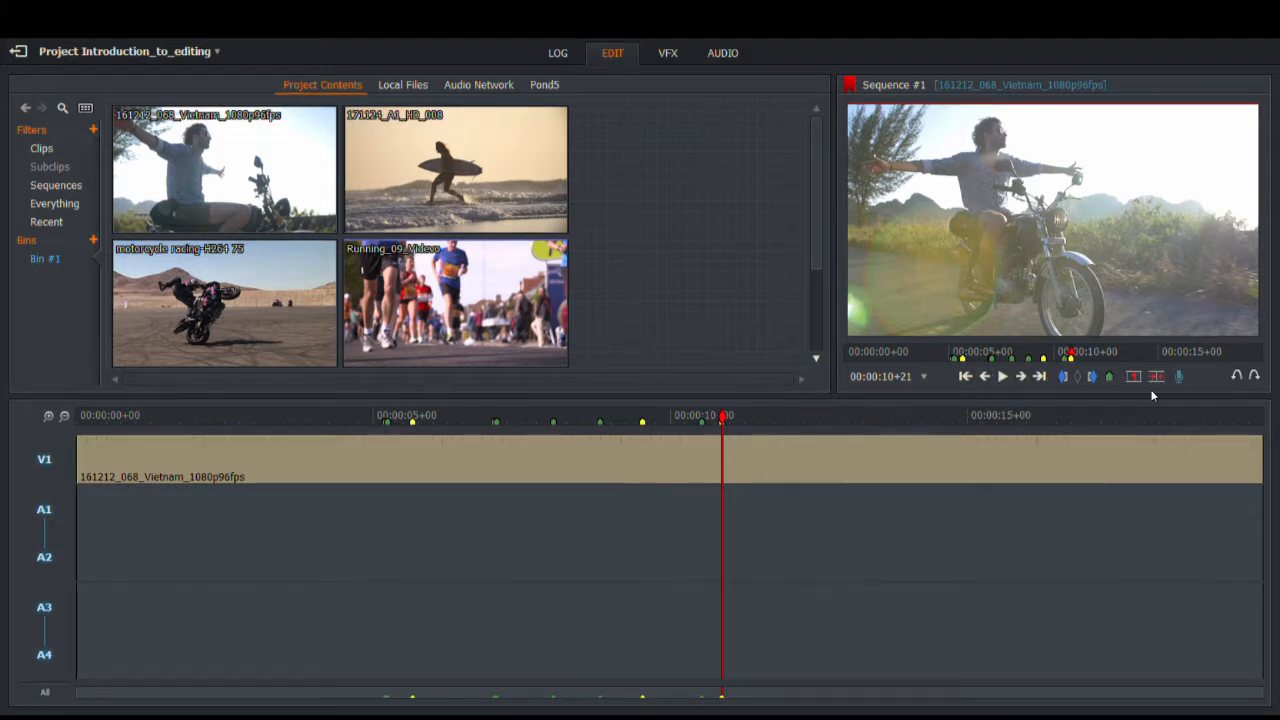
Step: Set an out mark at 4+00 and extract the marked section near 3 seconds, closing the gap
left_click_drag(723, 416, 723, 417)
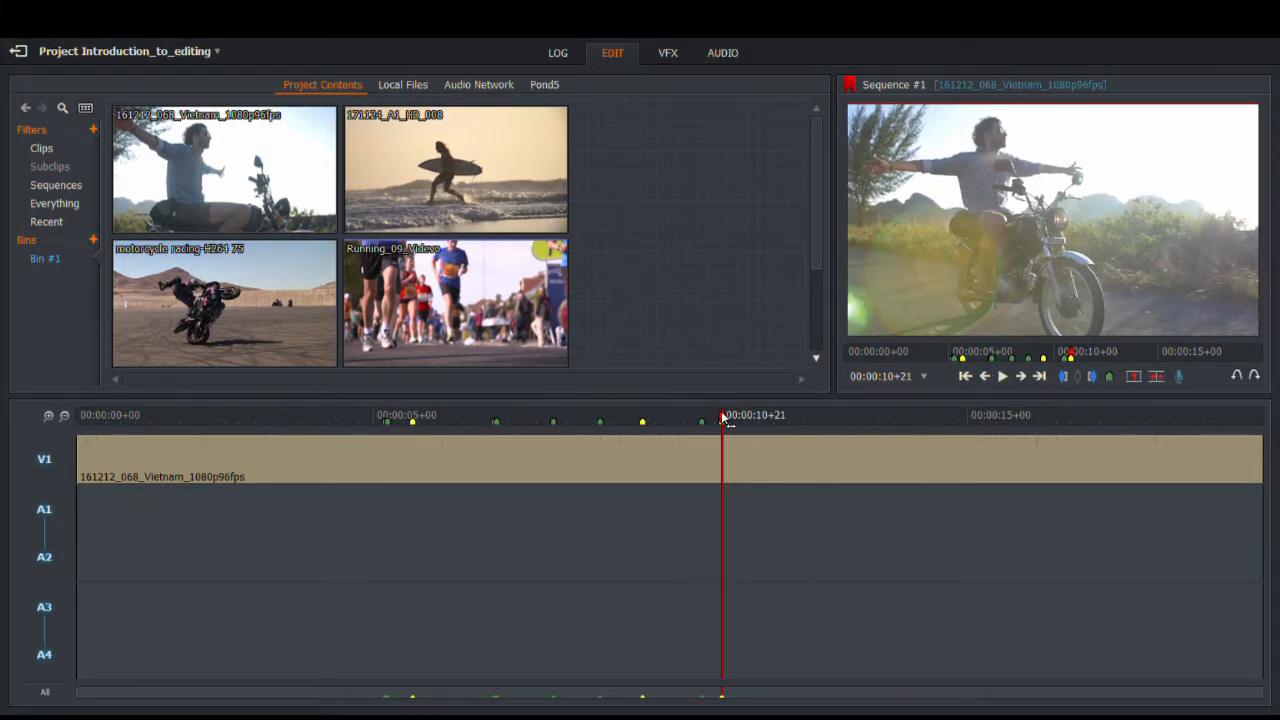
left_click(1134, 379)
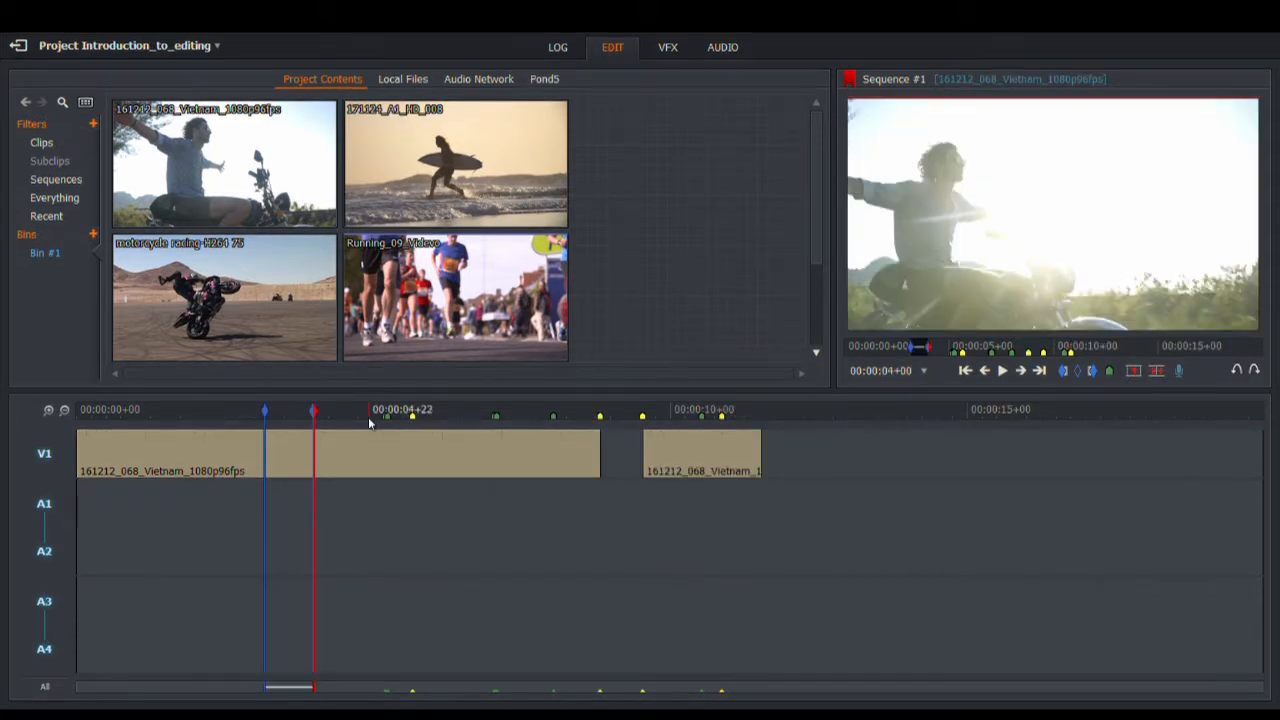
key("o")
key("space")
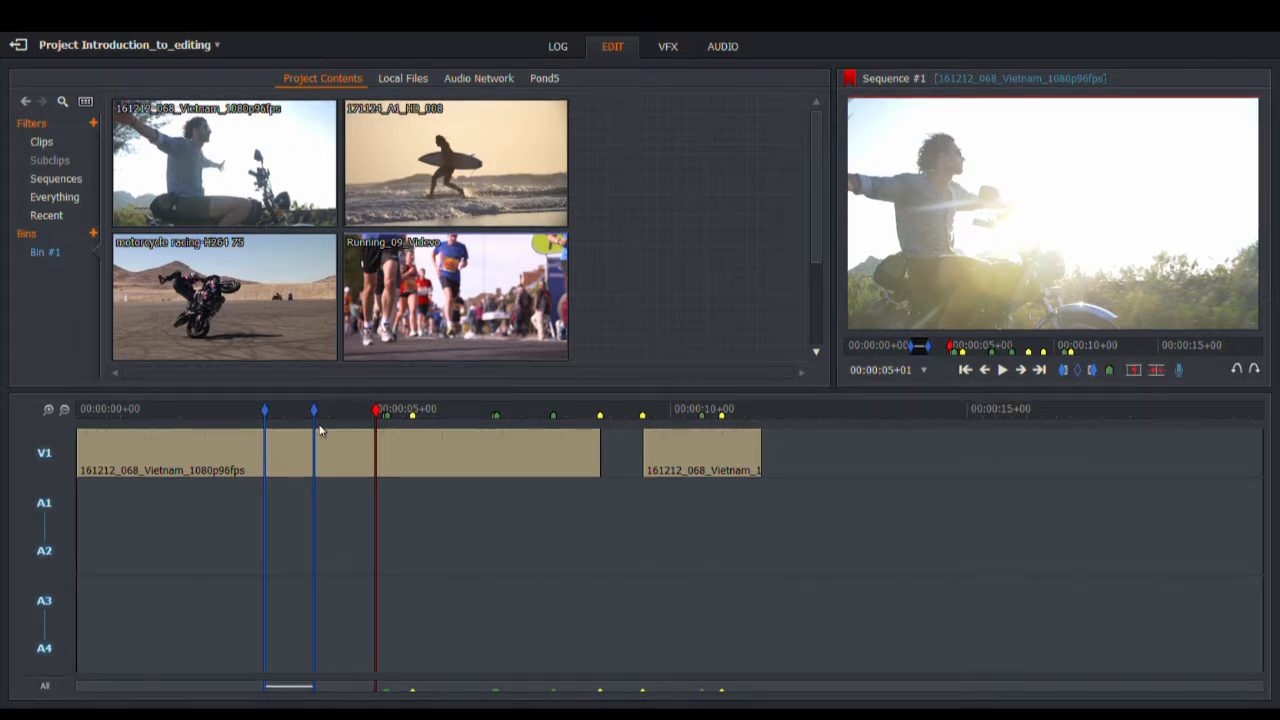
left_click_drag(380, 414, 284, 408)
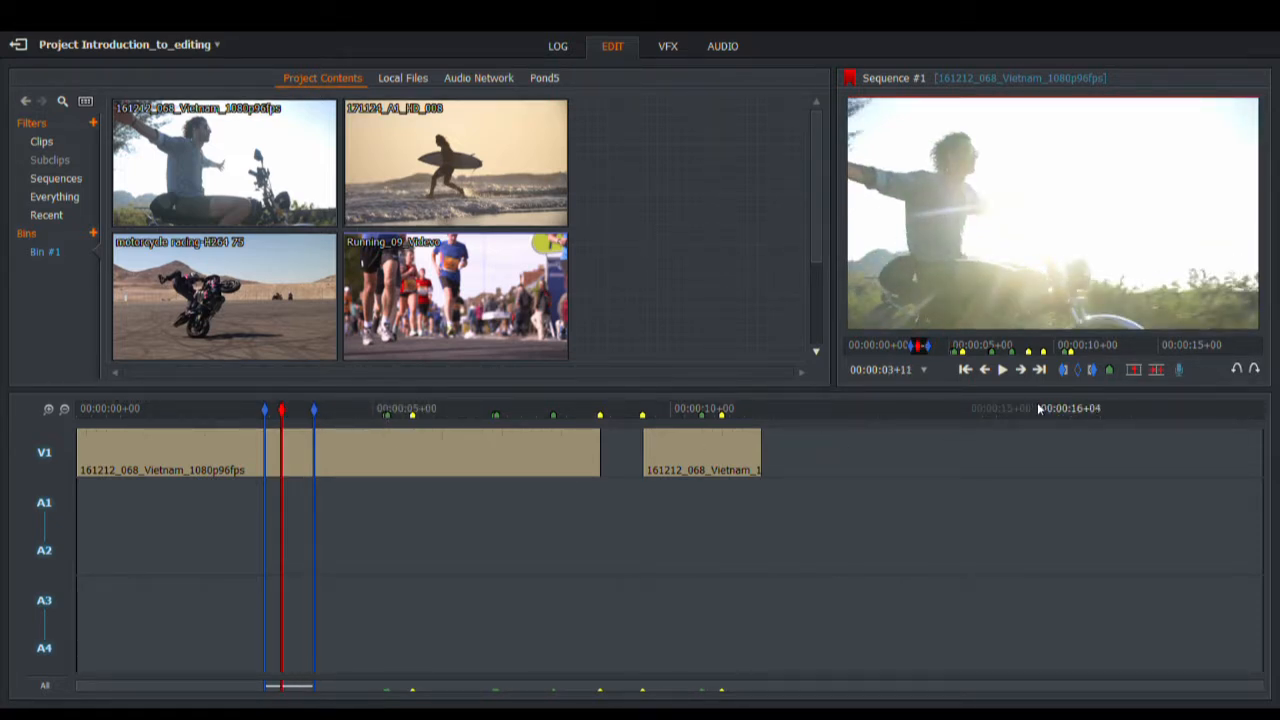
left_click(1158, 370)
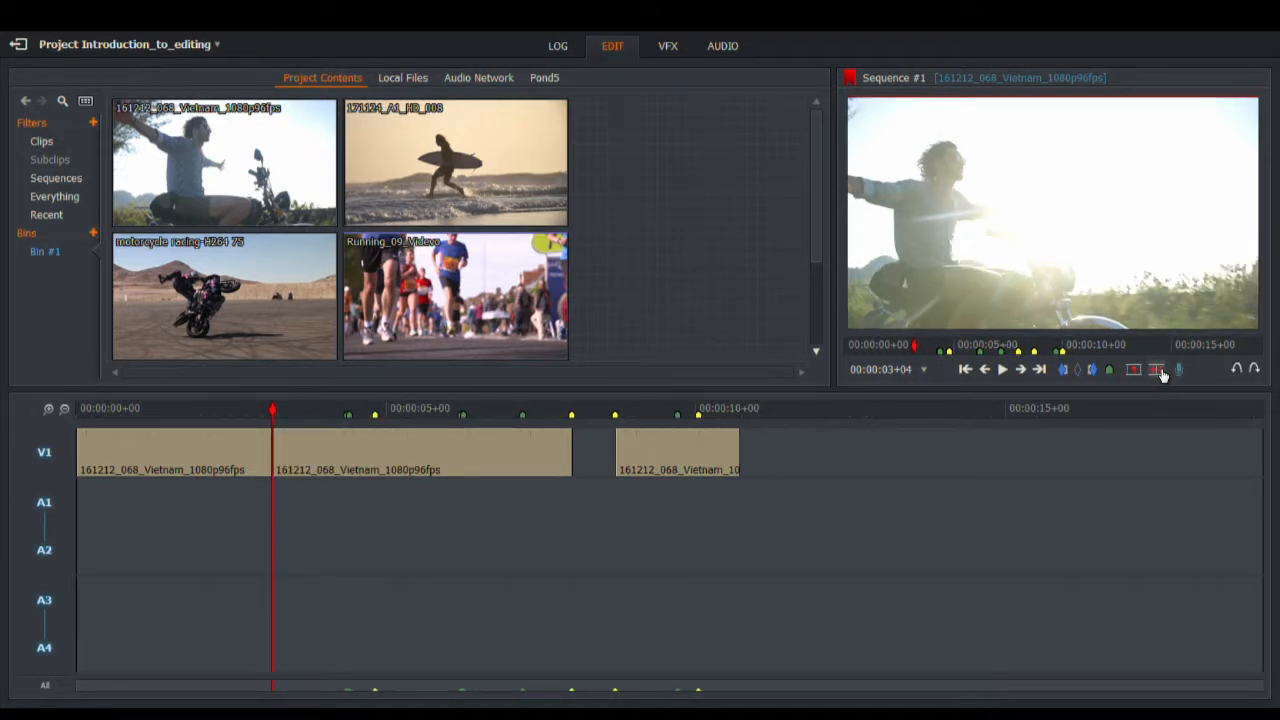
Step: Shift the second and third Vietnam clips later on V1 and scrub through the second clip
left_click(397, 410)
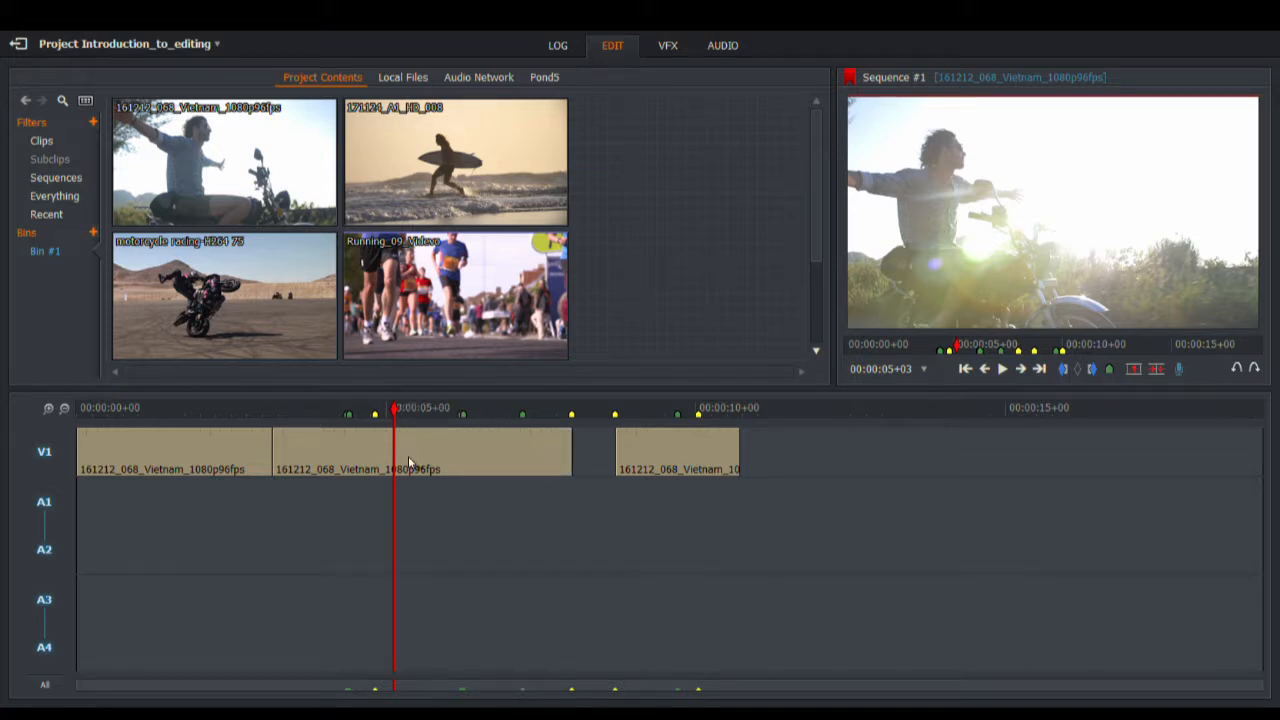
left_click_drag(421, 456, 448, 458)
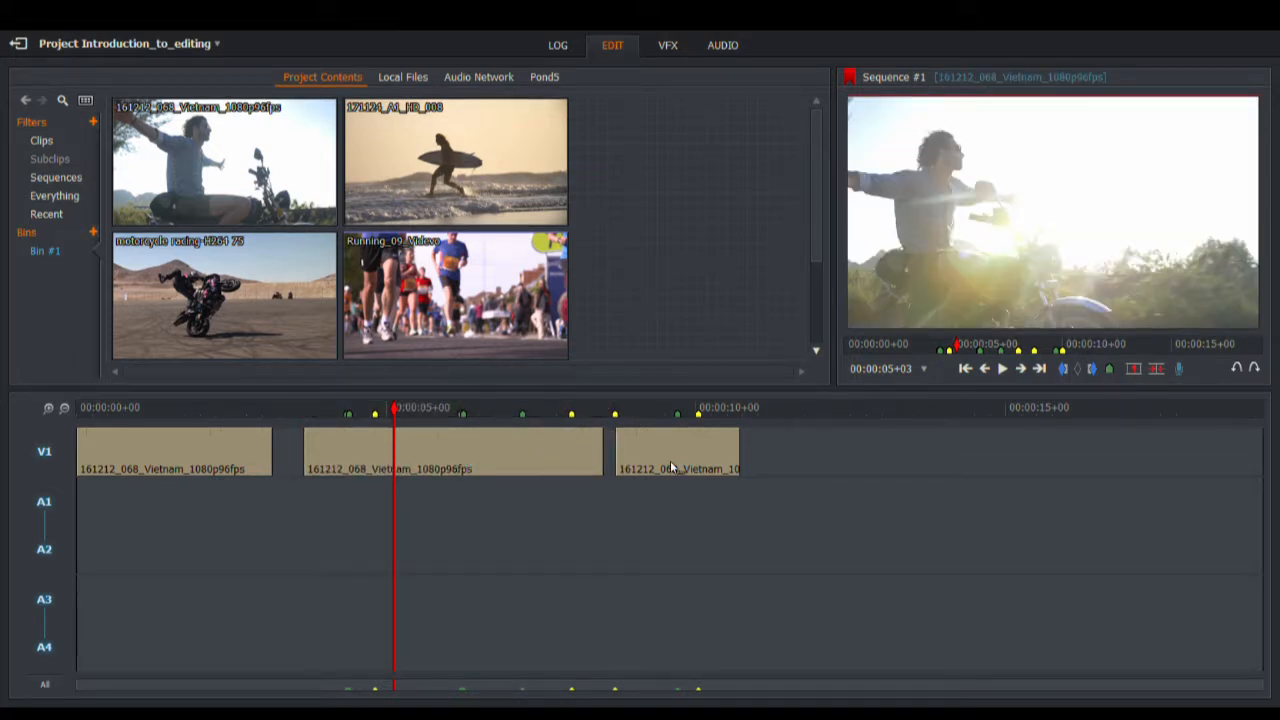
left_click_drag(670, 462, 793, 470)
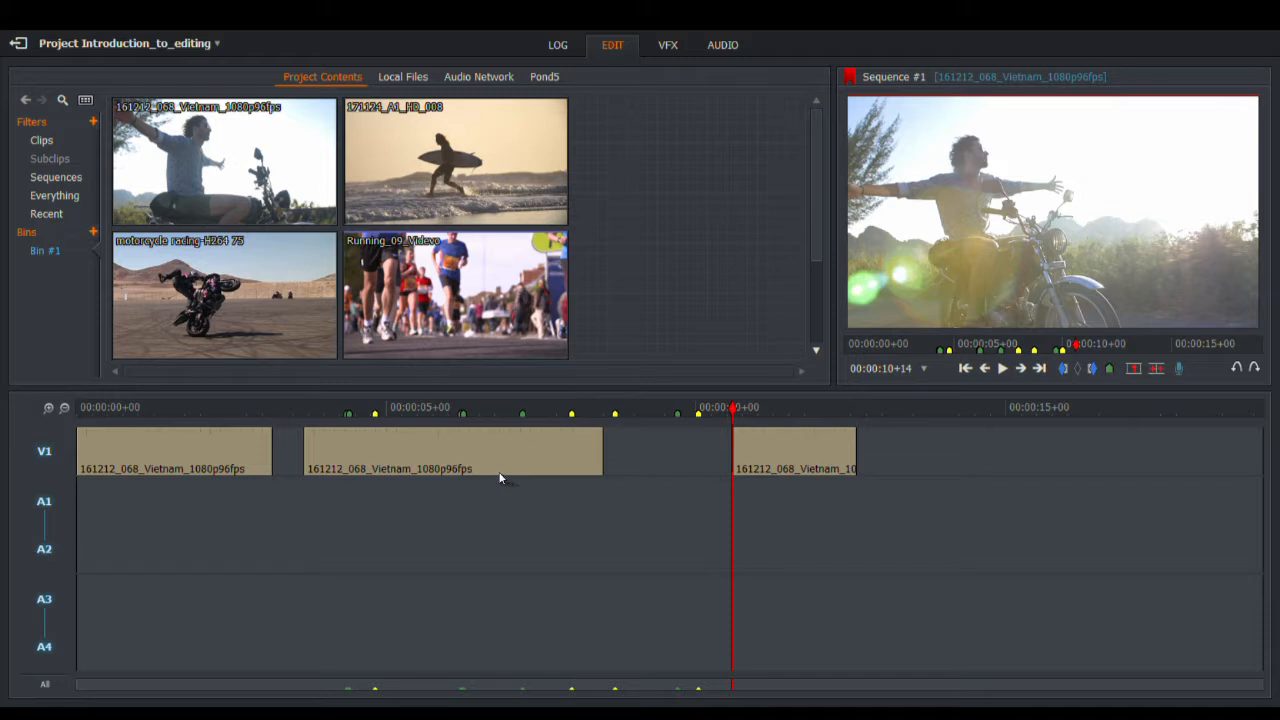
left_click_drag(497, 458, 676, 422)
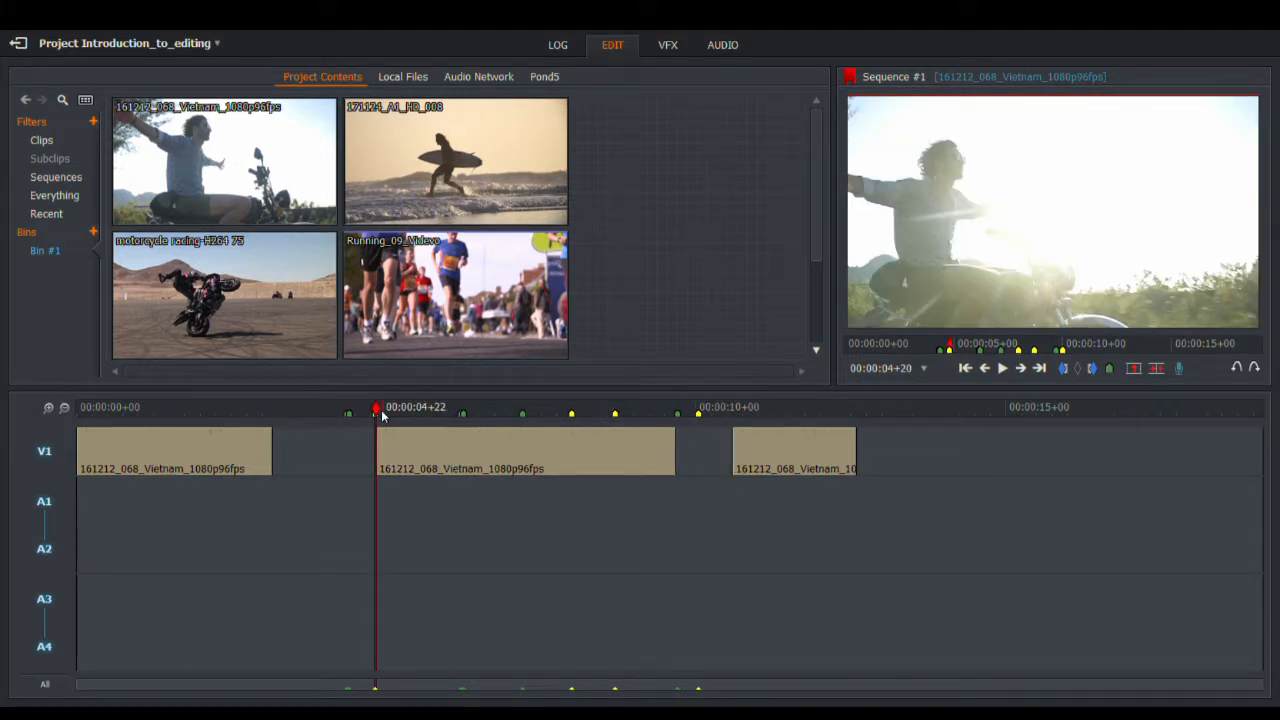
left_click_drag(382, 416, 264, 438)
left_click(261, 410)
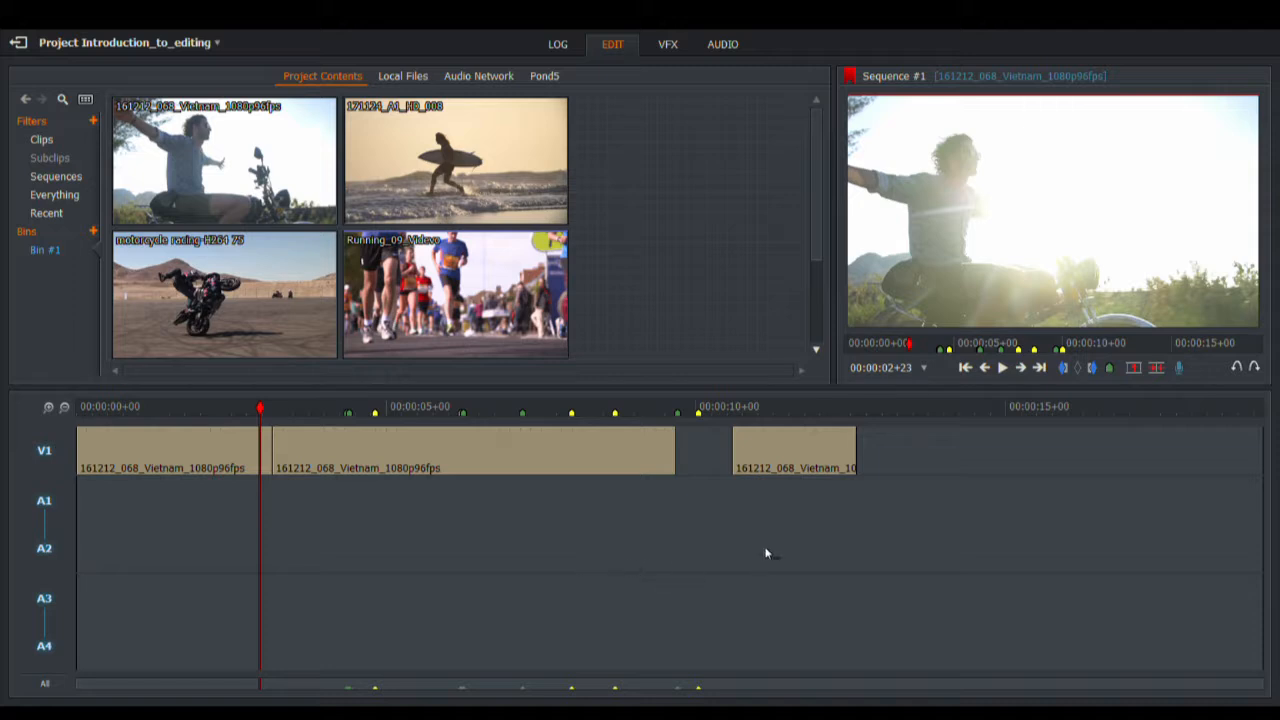
Step: Remove the third clip from V1 and extend the second clip's end to about 18+21
left_click(680, 455)
left_click_drag(686, 452, 680, 452)
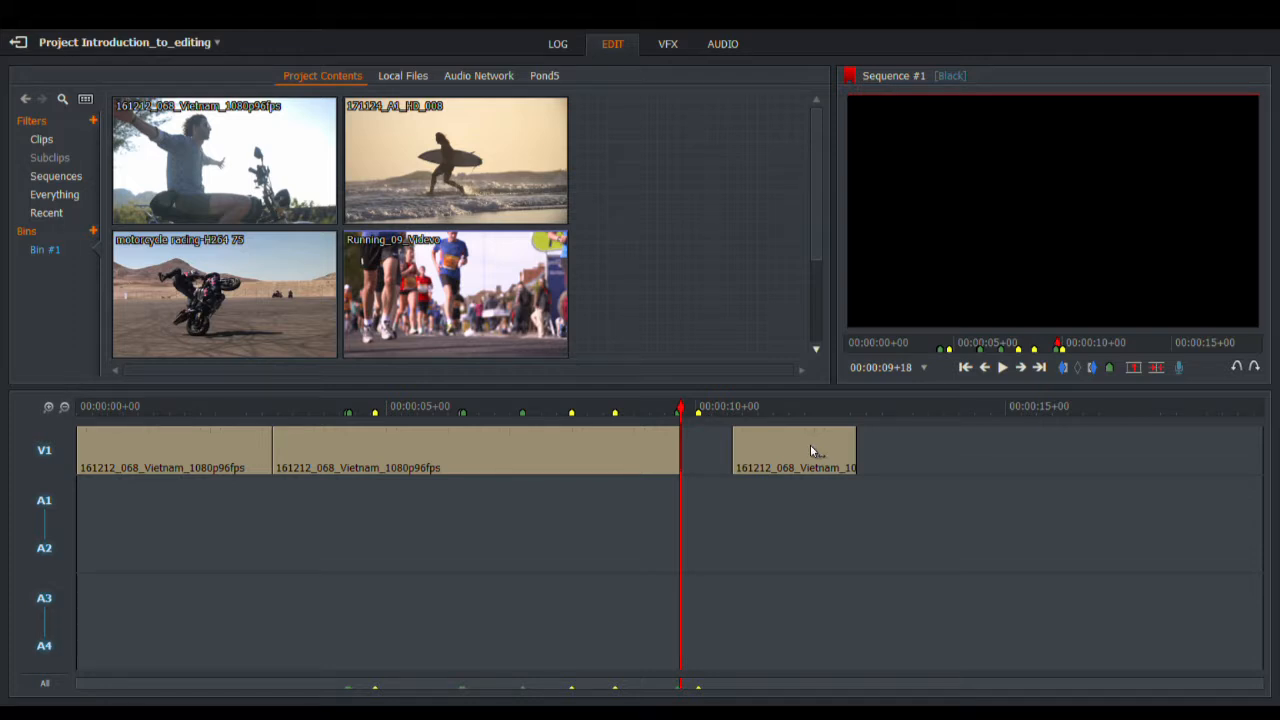
right_click(812, 450)
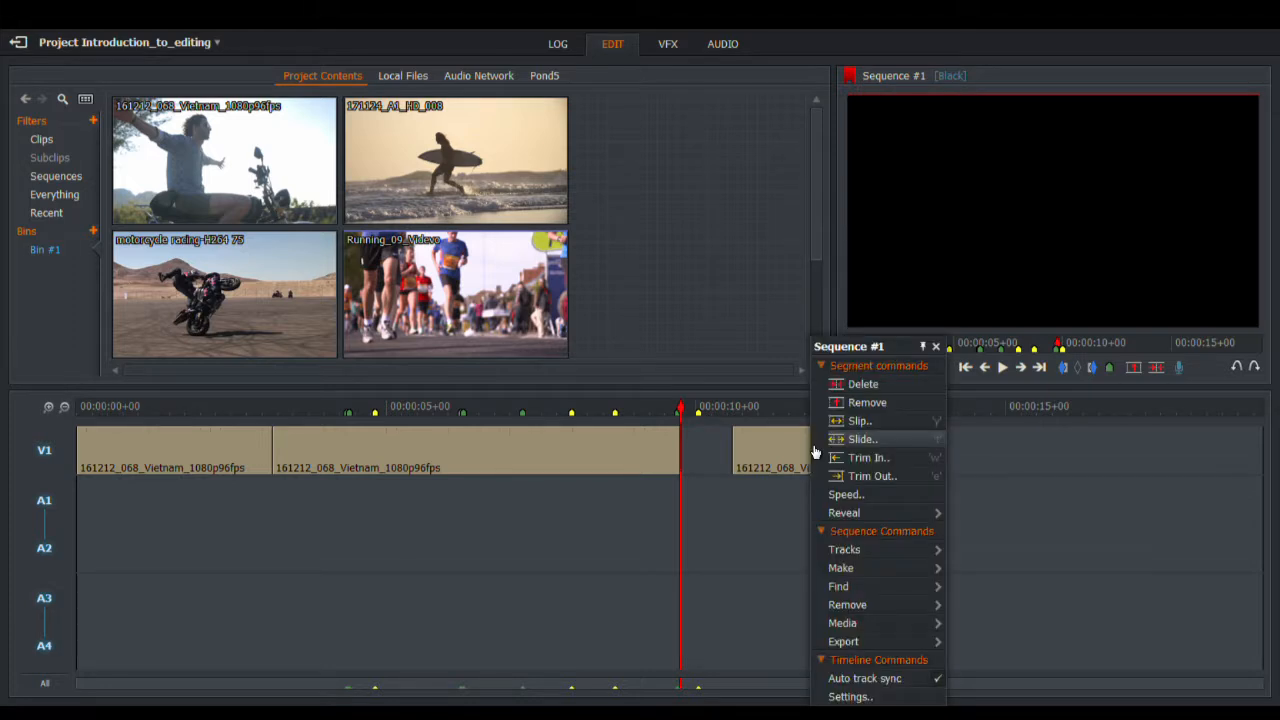
left_click(860, 402)
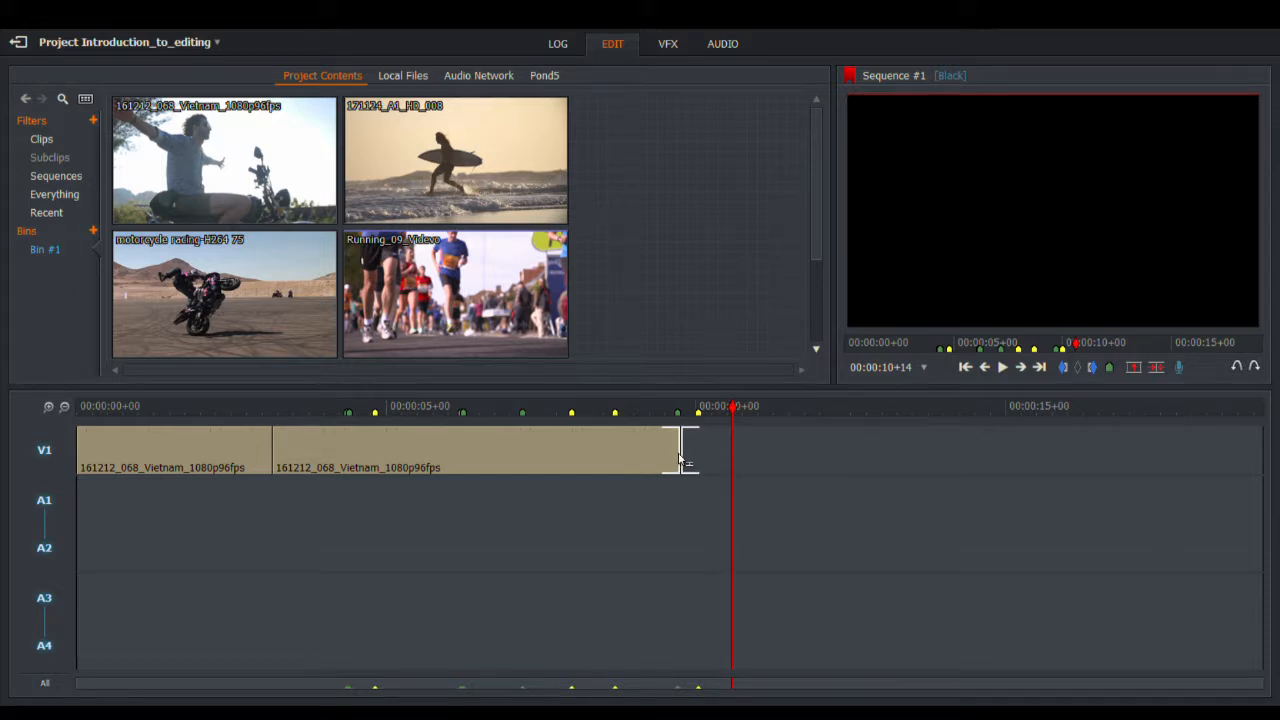
left_click_drag(680, 458, 1277, 510)
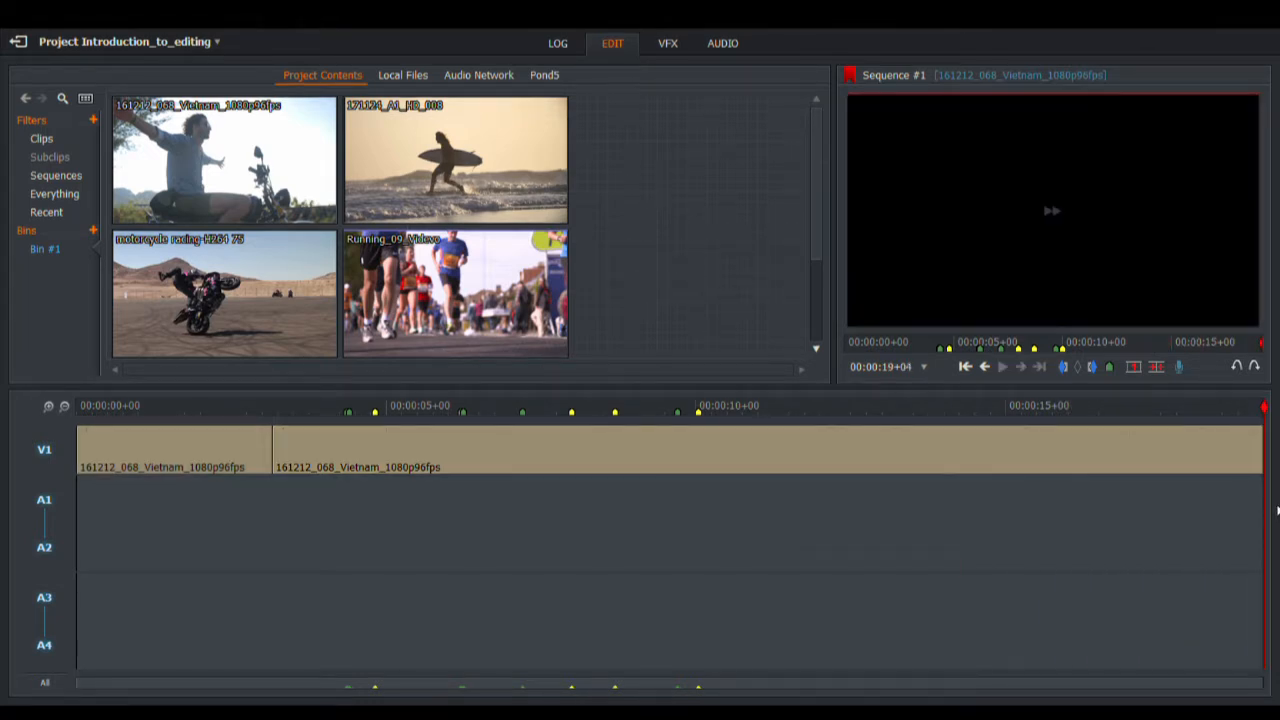
left_click(1248, 406)
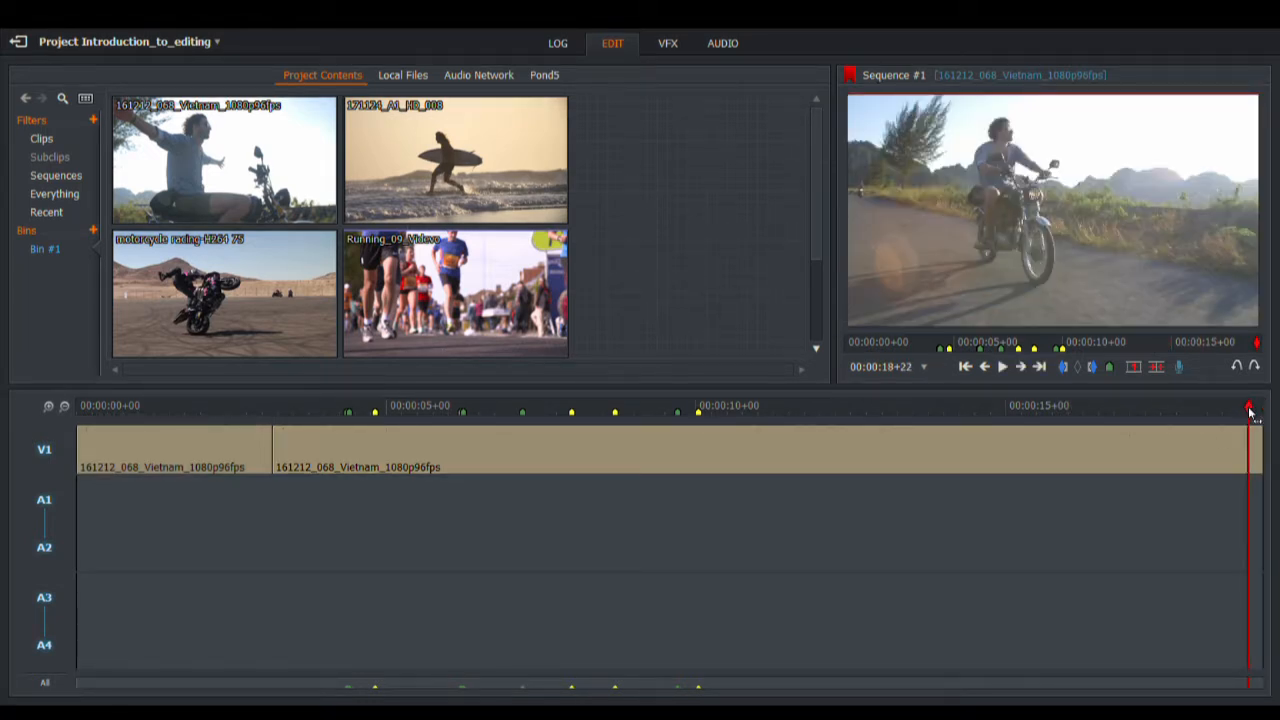
left_click(1003, 368)
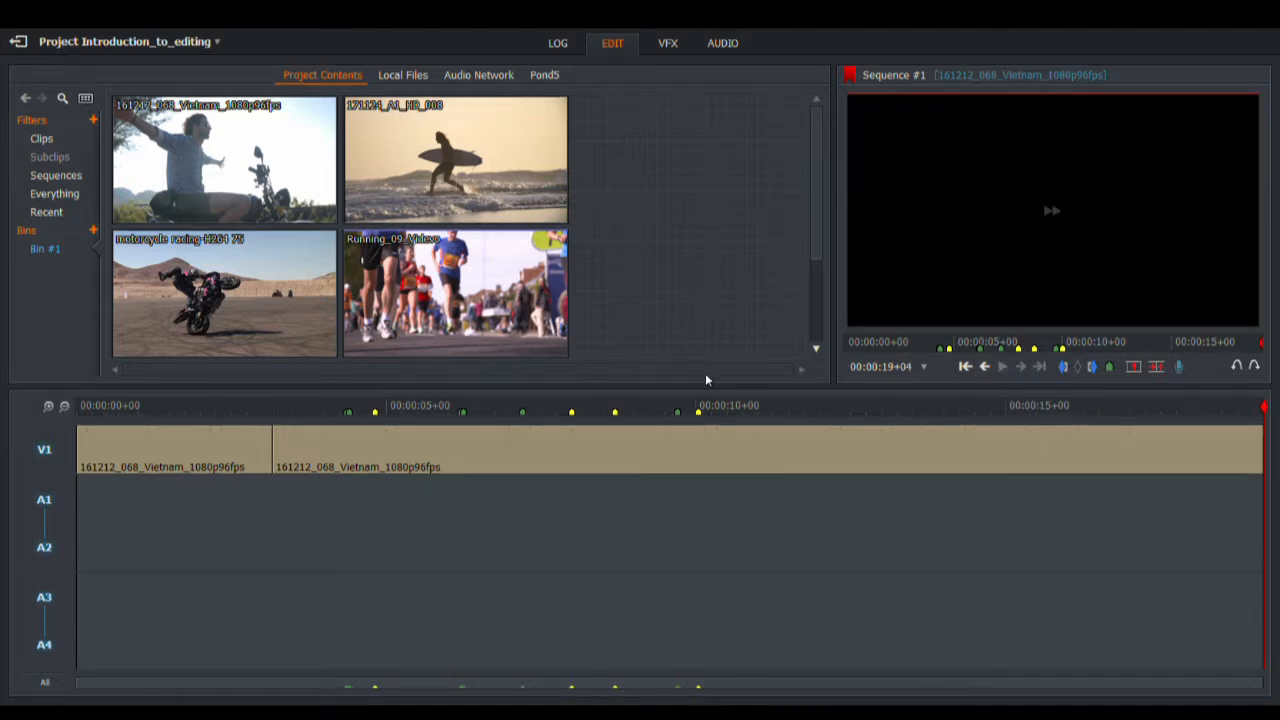
left_click(1029, 347)
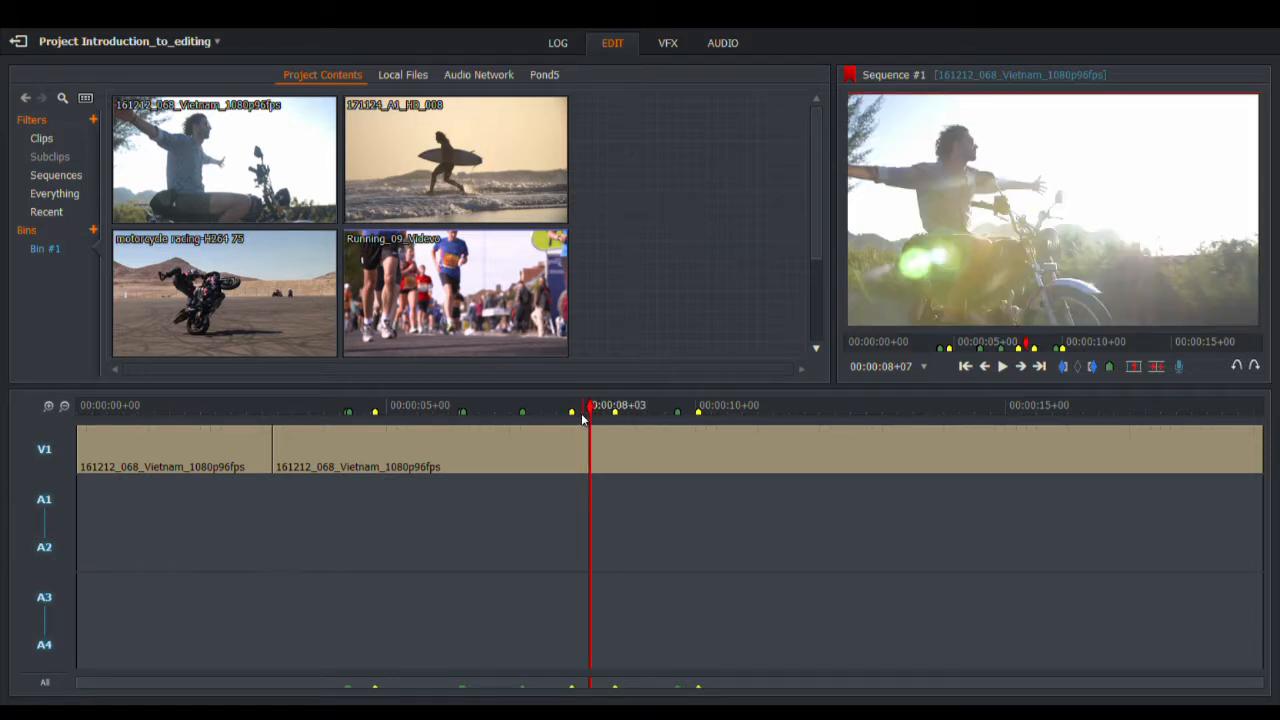
left_click(597, 410)
left_click_drag(597, 414, 235, 400)
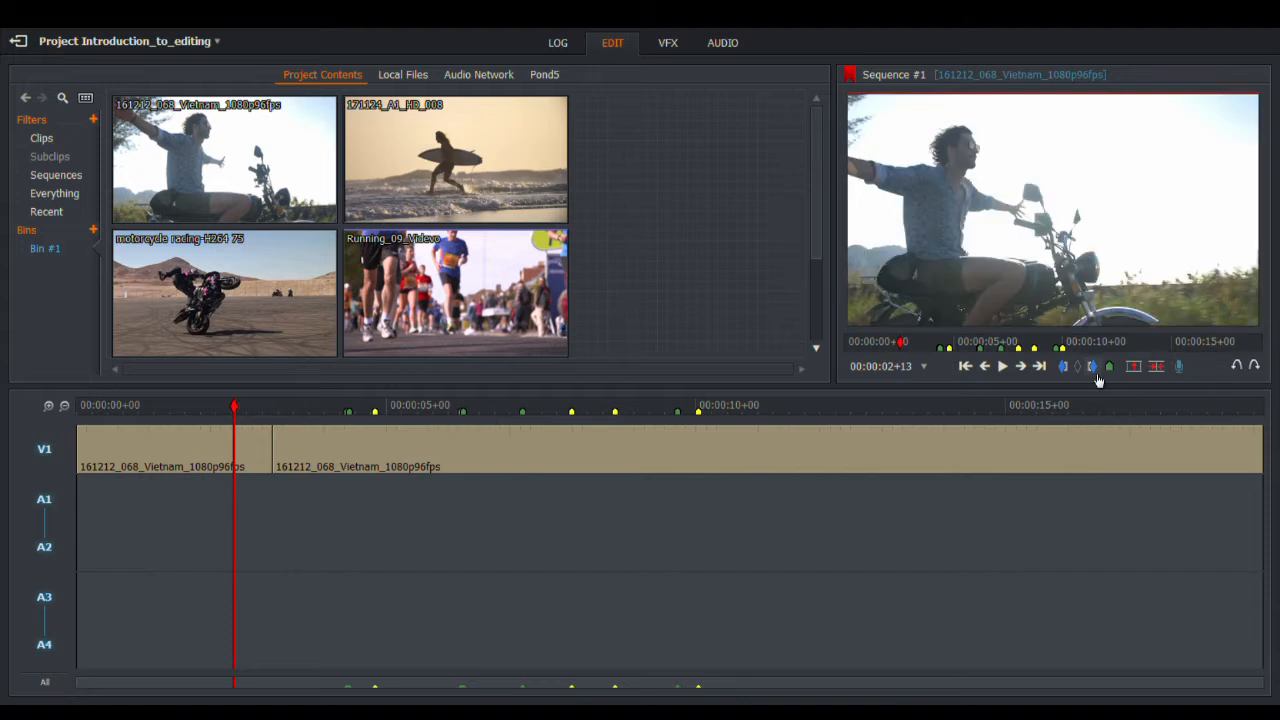
left_click(1004, 367)
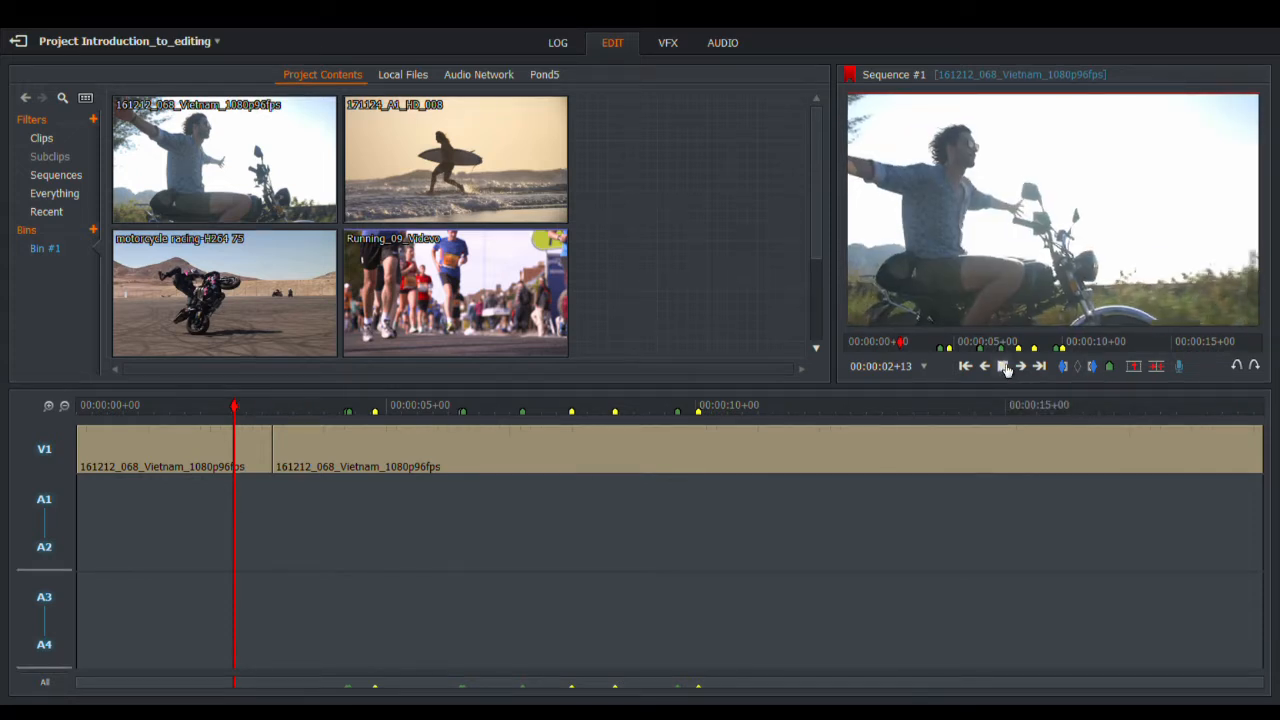
left_click(1004, 367)
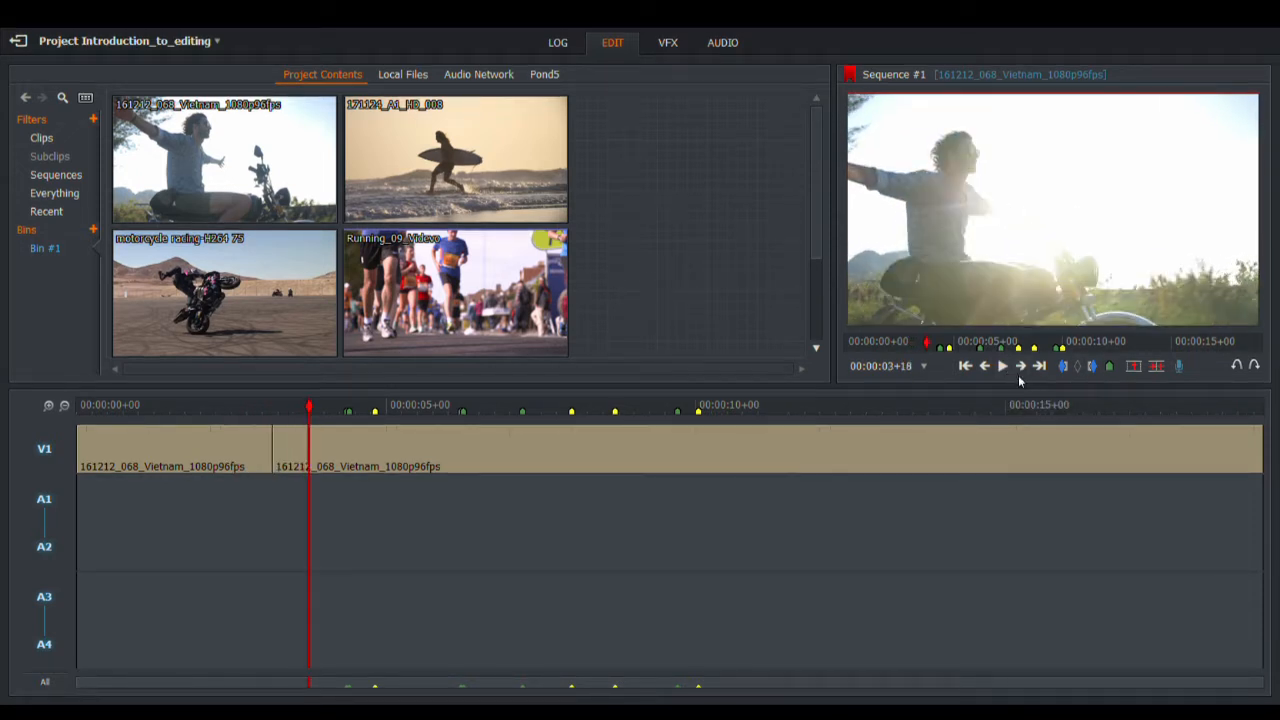
key("space")
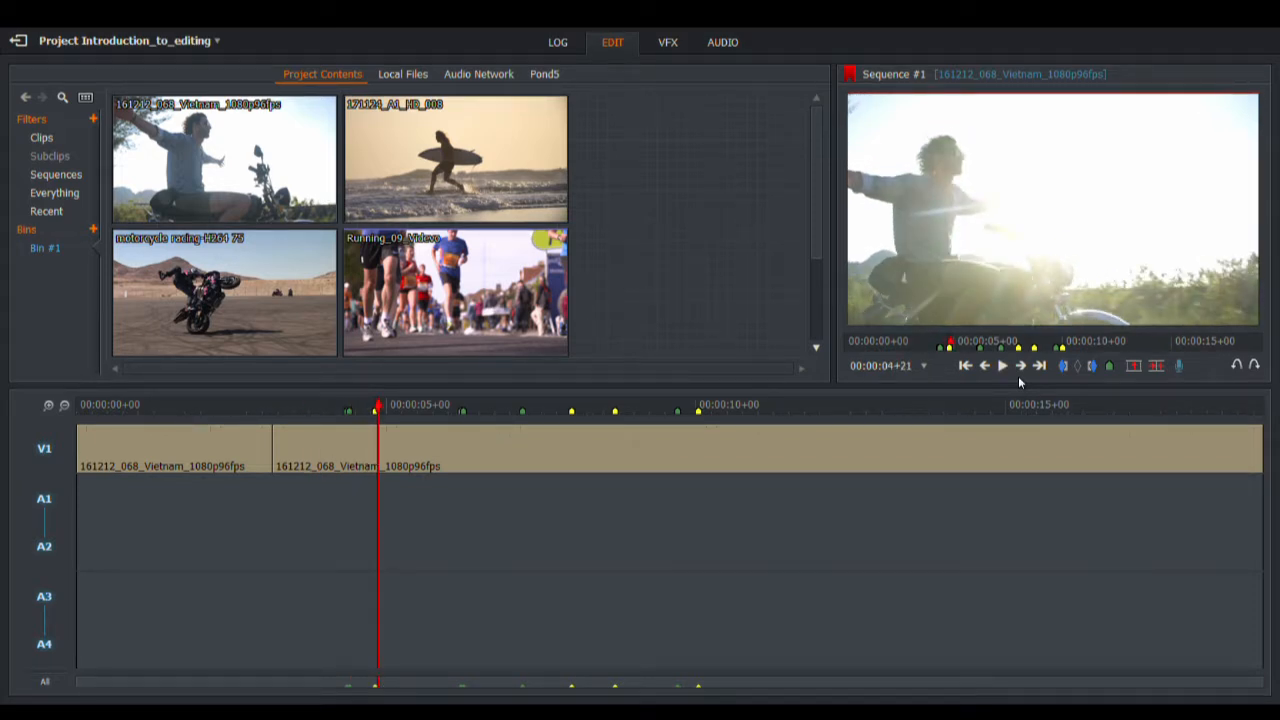
key("j")
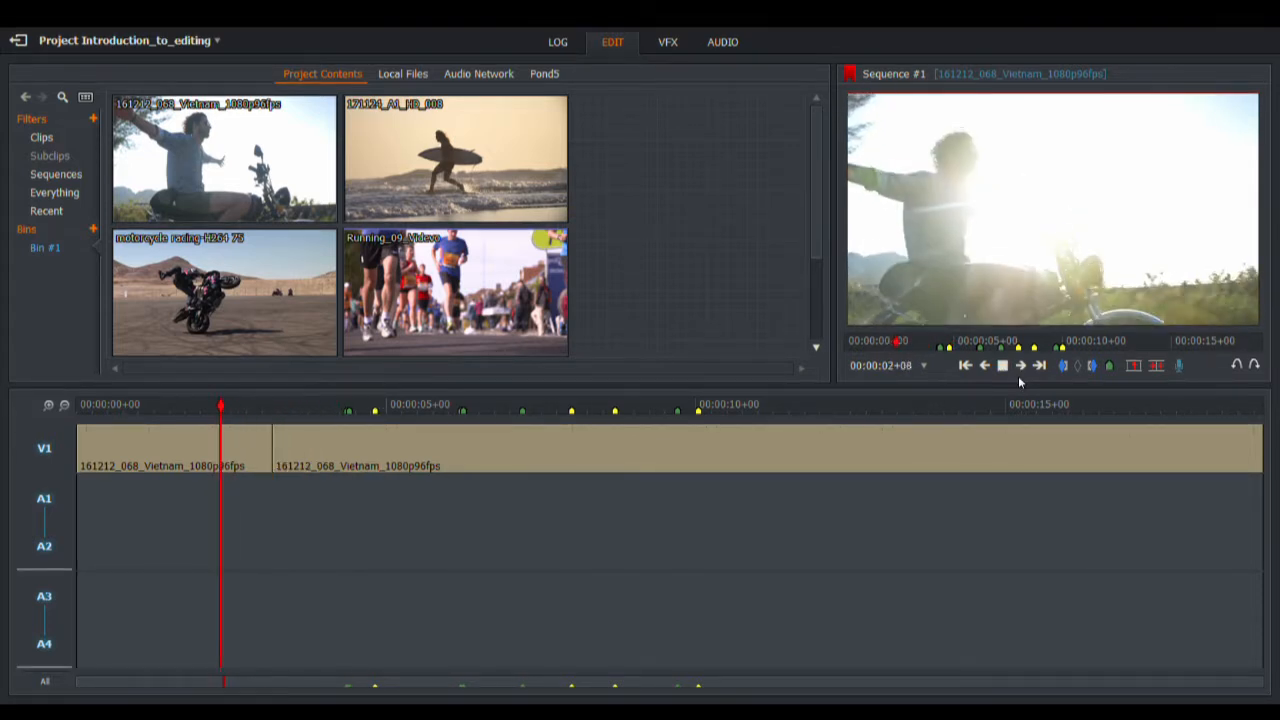
key("space")
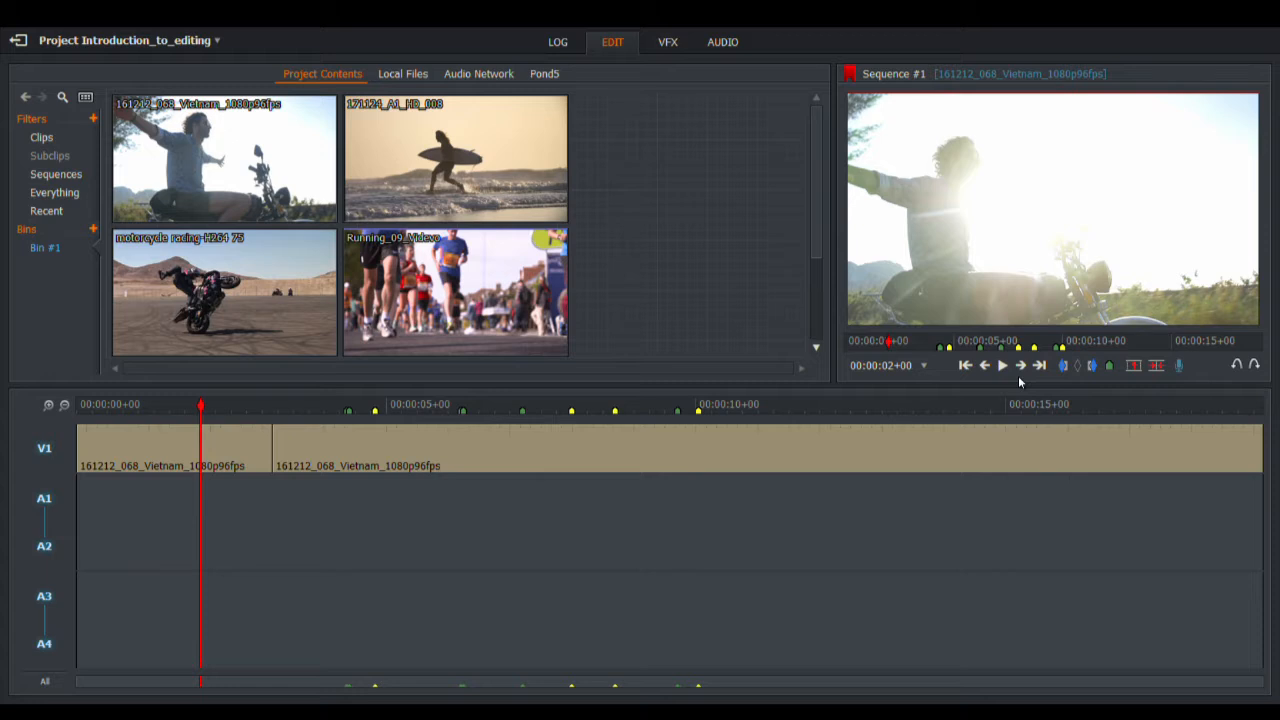
key("space")
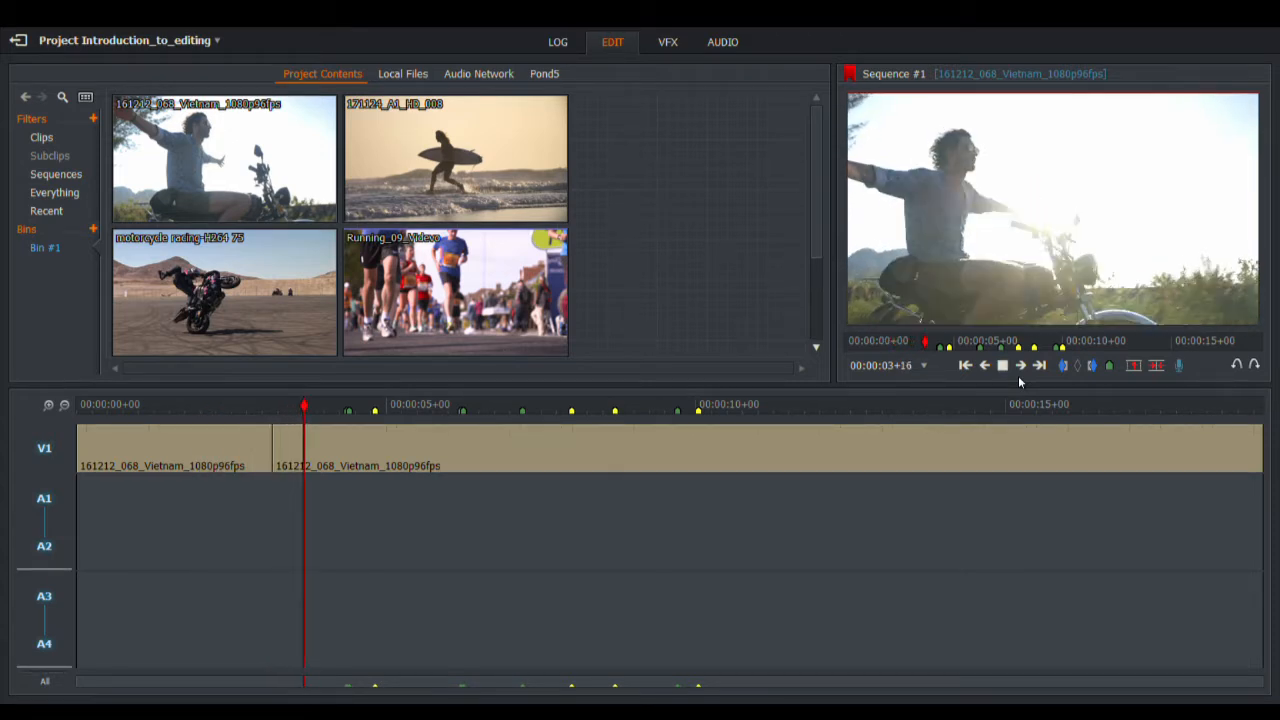
key("space")
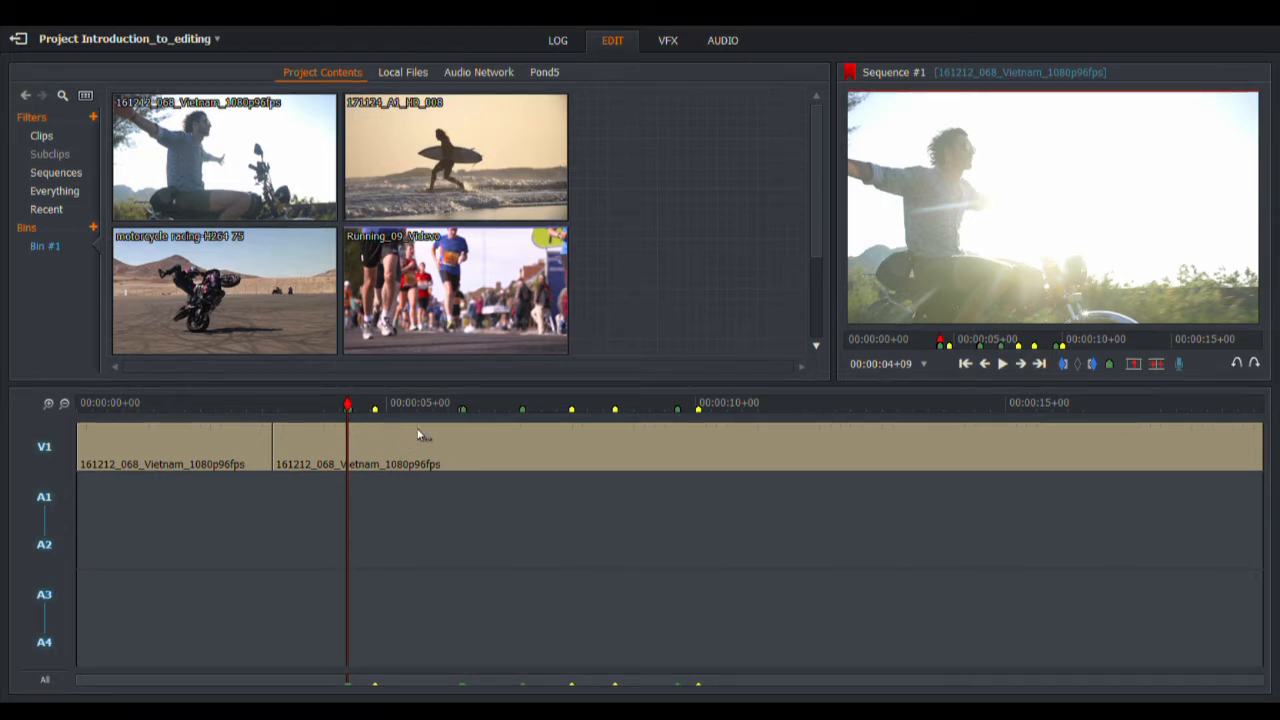
left_click_drag(348, 405, 70, 402)
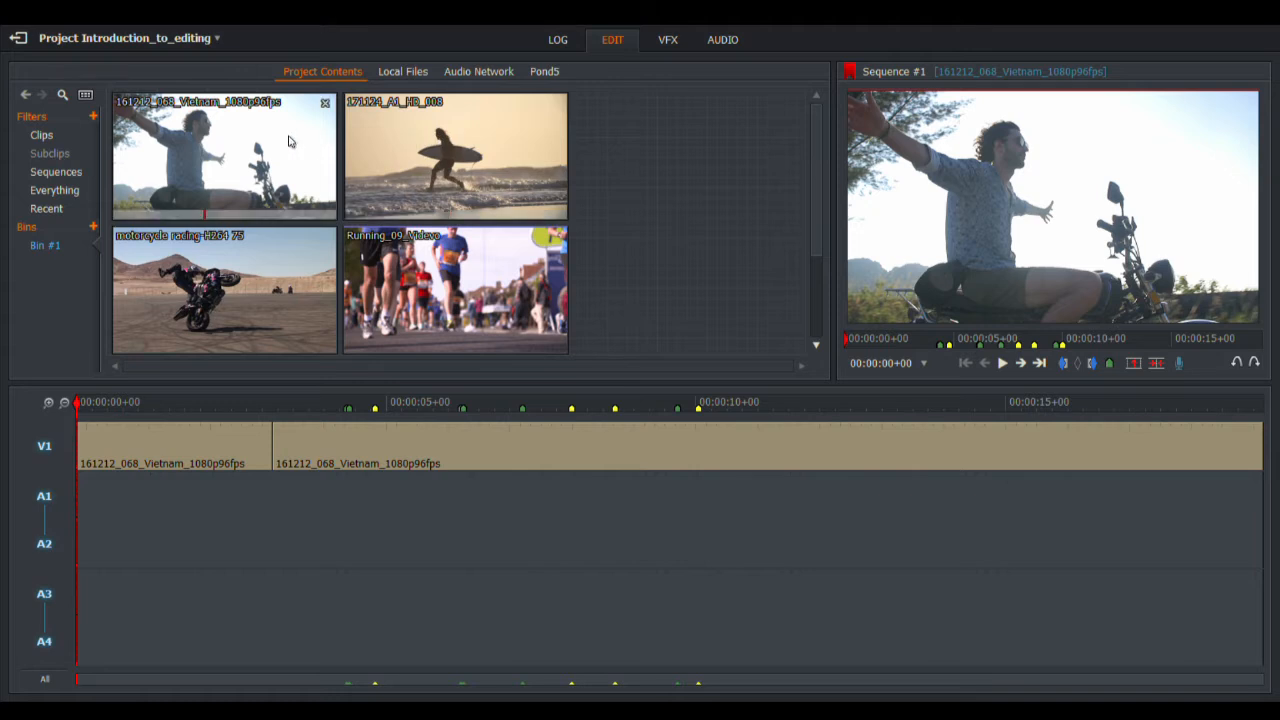
left_click(396, 74)
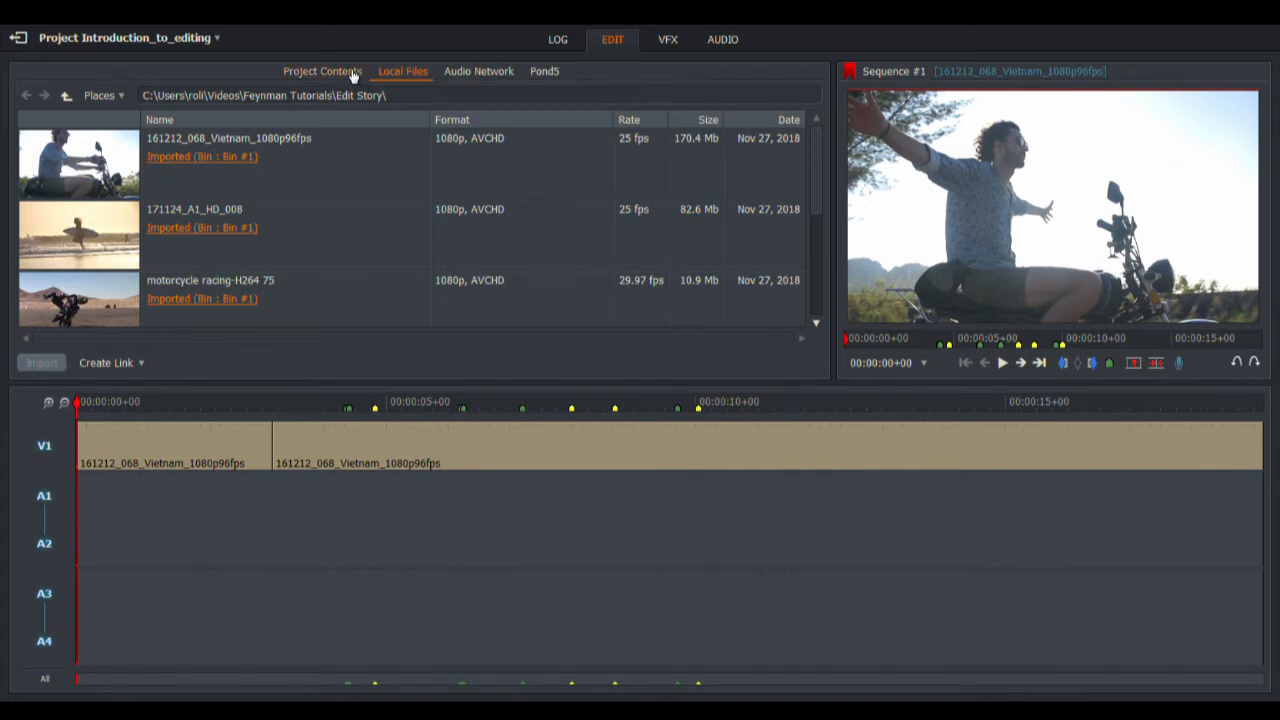
left_click(350, 74)
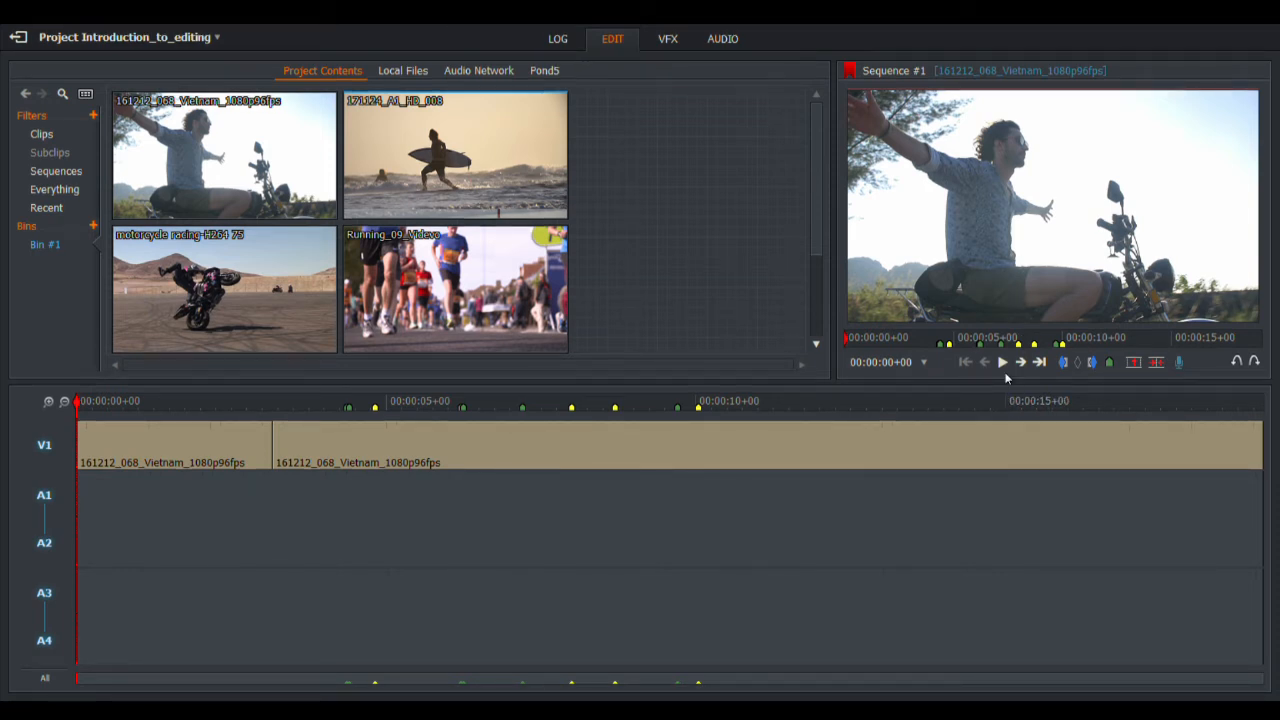
left_click_drag(762, 403, 987, 449)
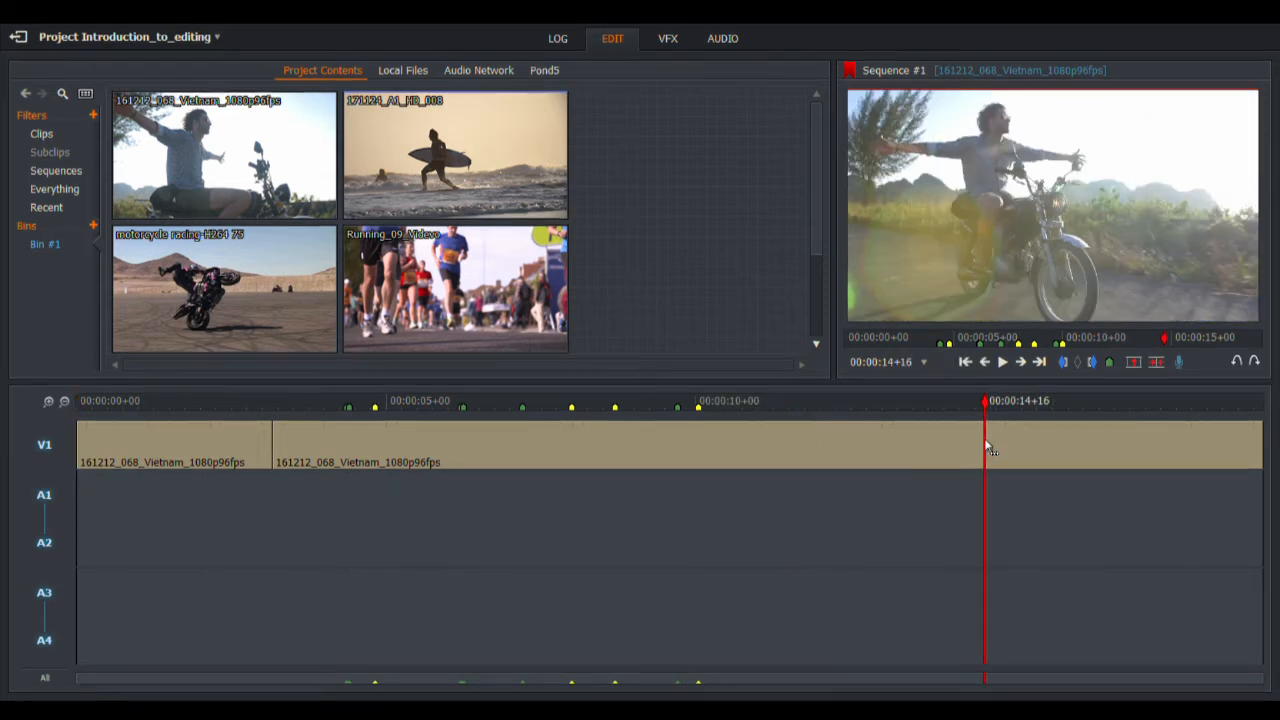
left_click(1004, 363)
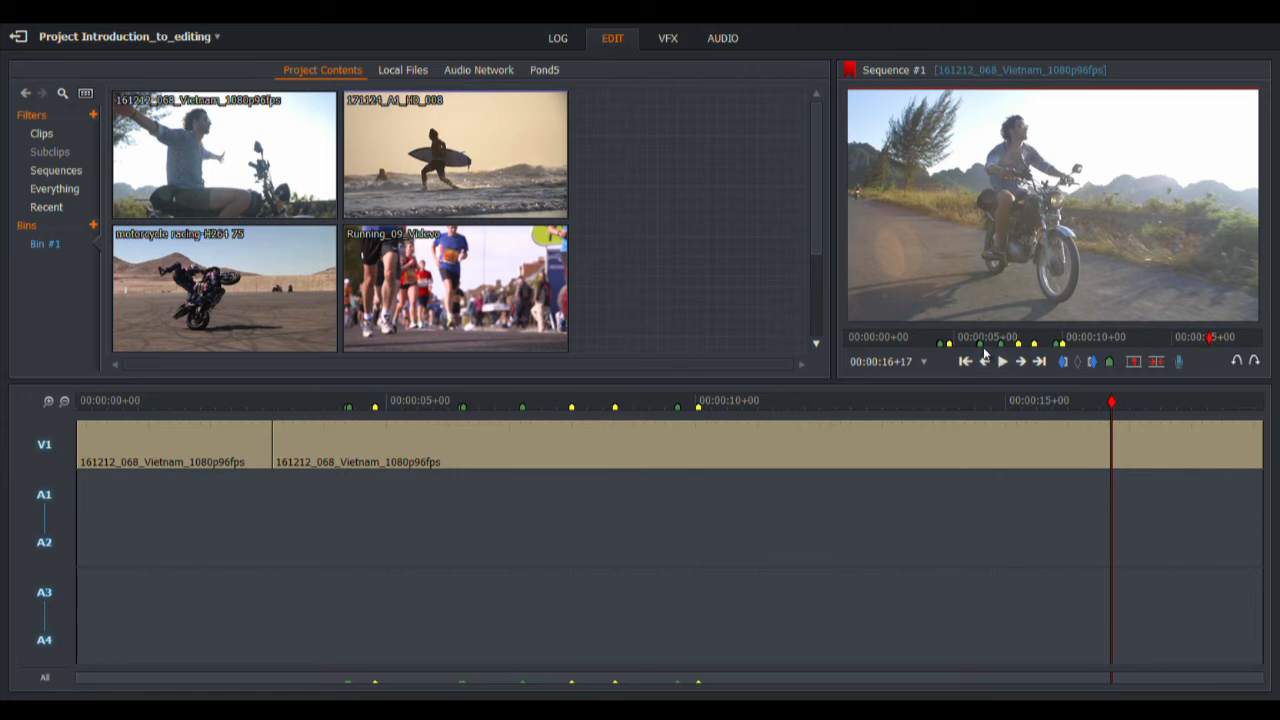
mouse_move(988, 352)
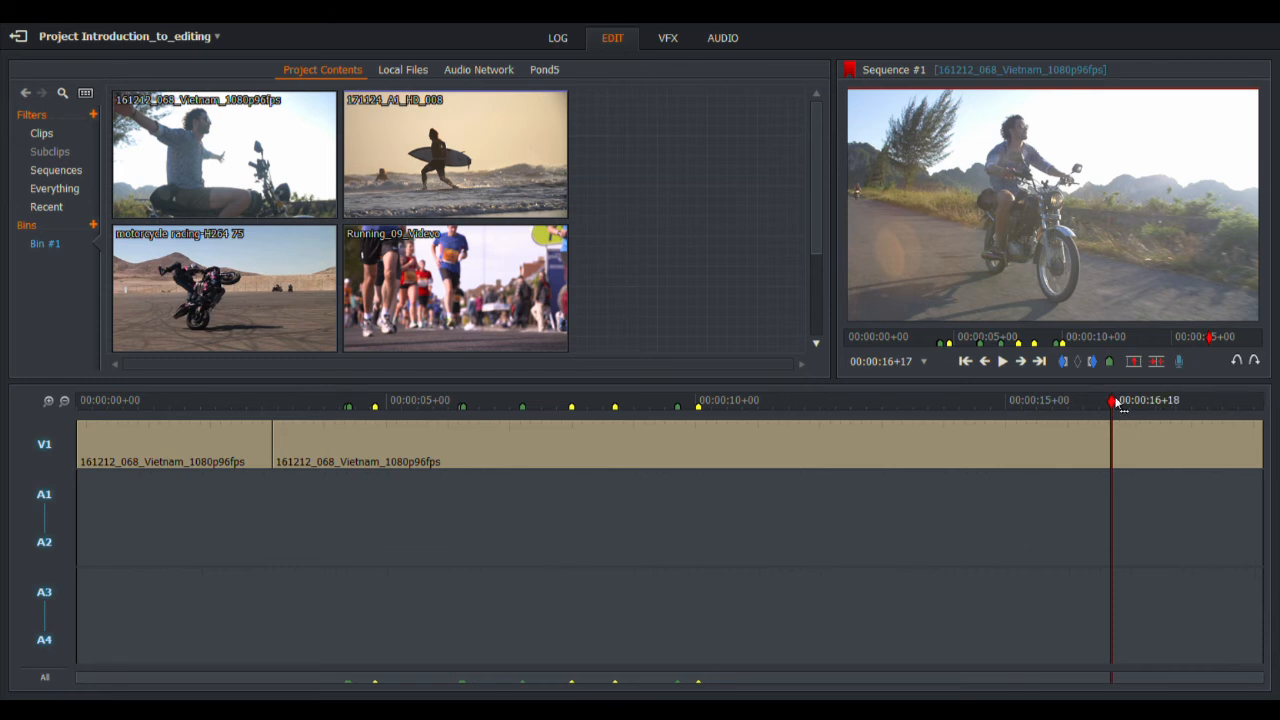
left_click_drag(1113, 403, 378, 440)
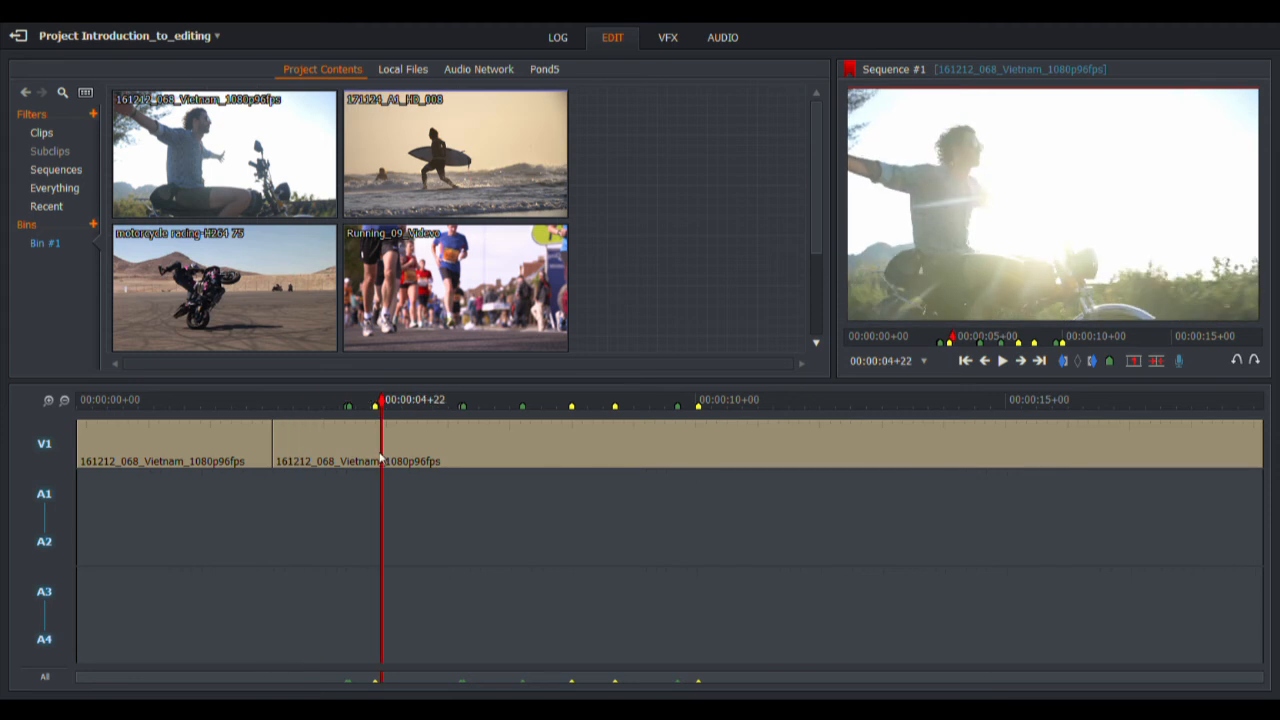